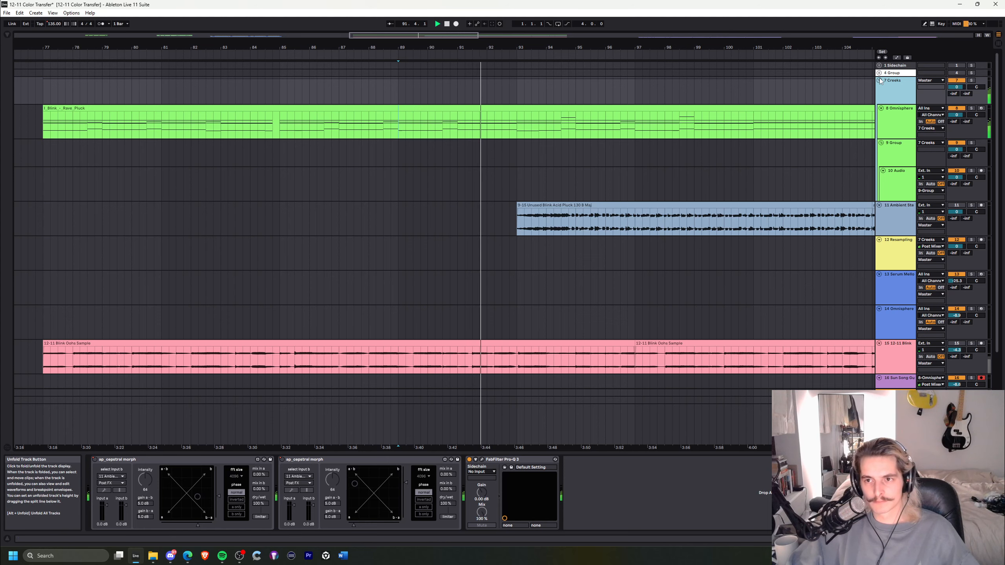
Collapse the 7 Creeks group track and stop playback
{"action": "left_click", "coordinate": [879, 81]}
{"action": "left_click_drag", "start_coordinate": [588, 48], "coordinate": [443, 83]}
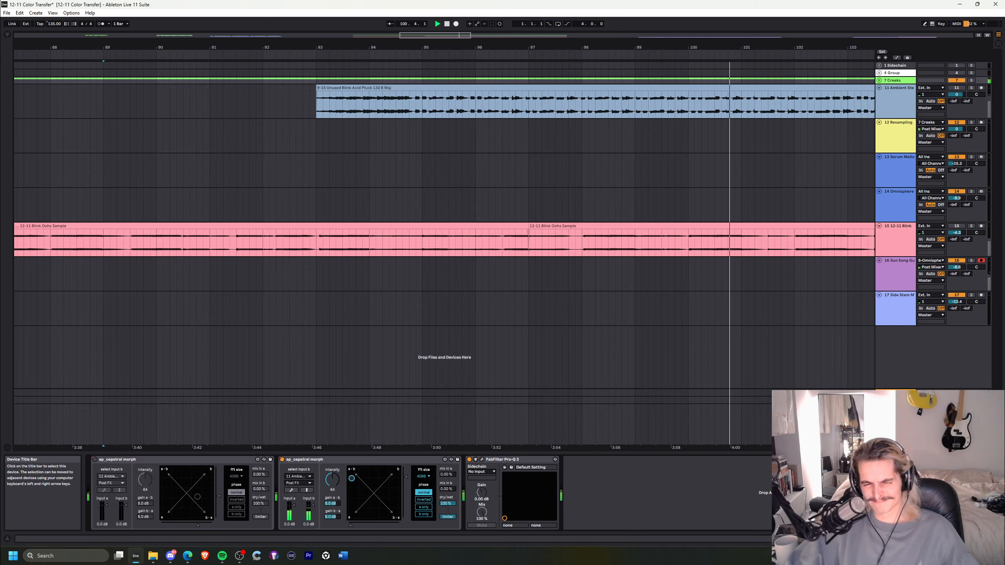
{"action": "key", "text": "space"}
{"action": "left_click_drag", "start_coordinate": [349, 46], "coordinate": [511, 49]}
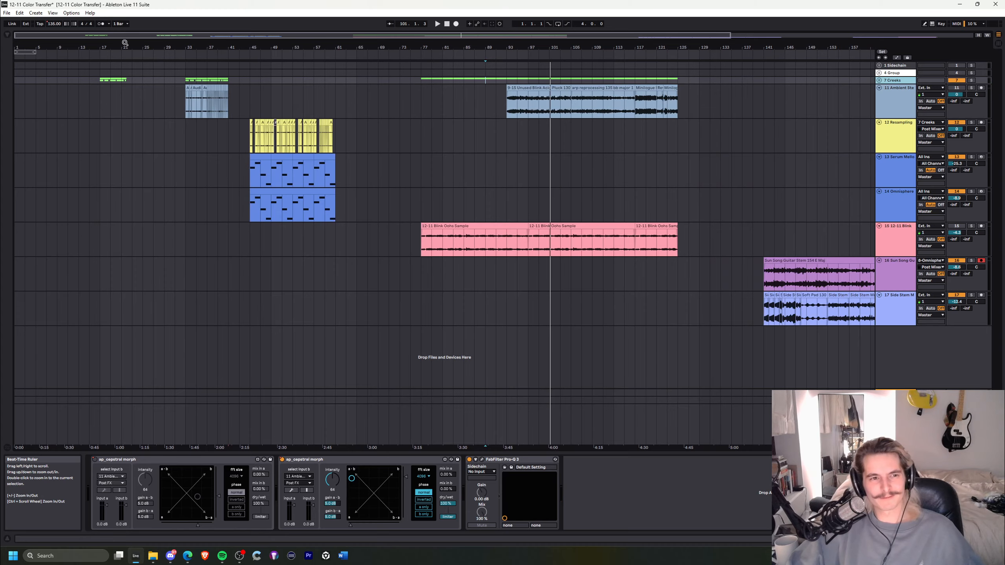
Examine the effect chain of the 4 Group track, selecting its ap_cepstral morph device
{"action": "left_click_drag", "start_coordinate": [124, 43], "coordinate": [130, 68]}
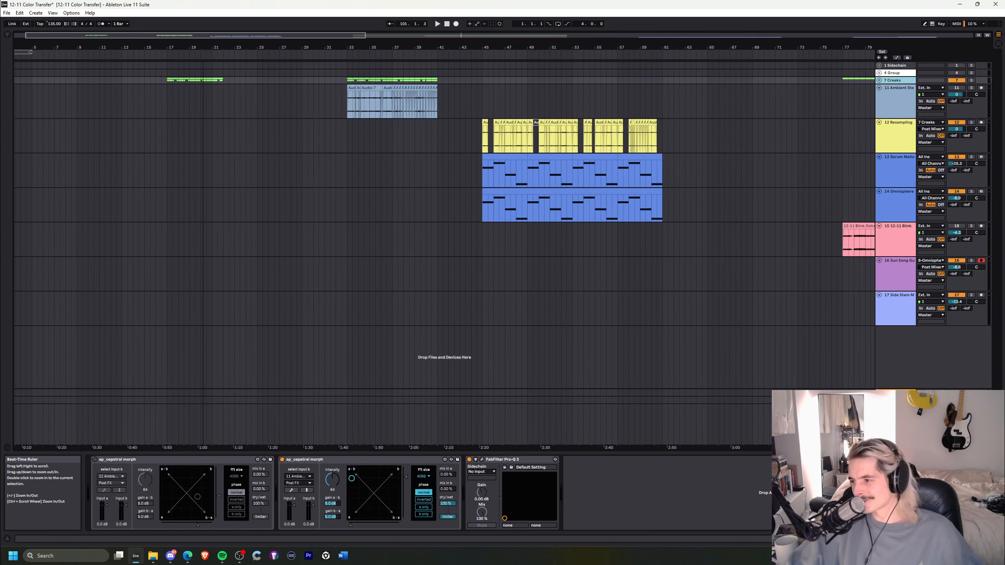
{"action": "left_click_drag", "start_coordinate": [203, 68], "coordinate": [275, 97]}
{"action": "left_click_drag", "start_coordinate": [716, 48], "coordinate": [716, 53]}
{"action": "left_click", "coordinate": [895, 80]}
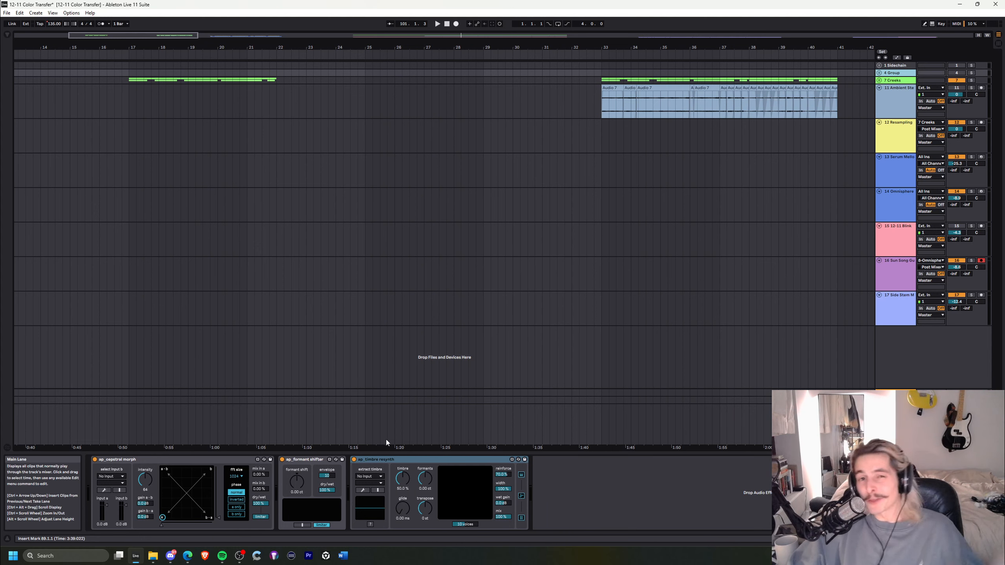
{"action": "left_click", "coordinate": [233, 460]}
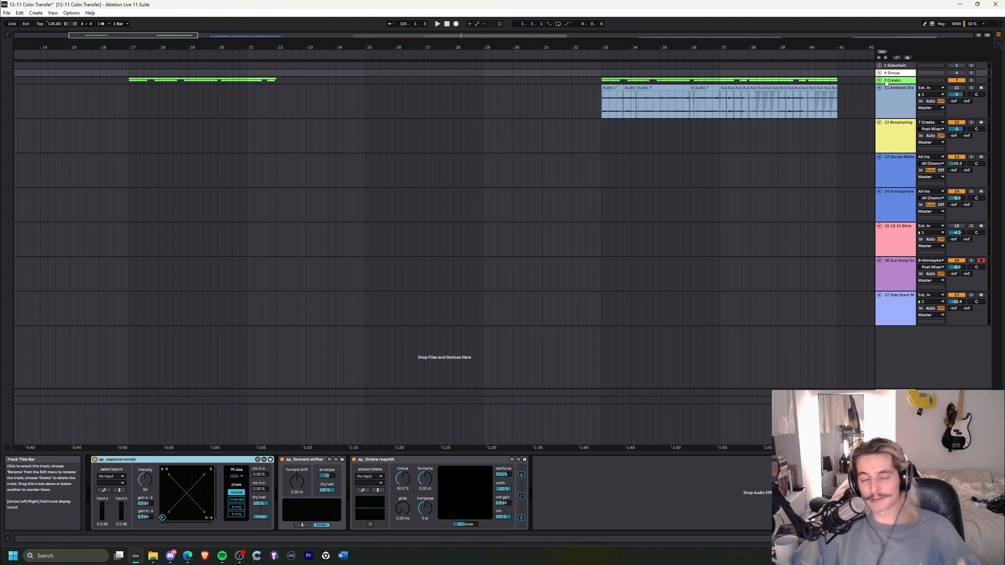
Select the 7 Creeks group track and expand it to show its tracks around bars 17 to 22
{"action": "left_click", "coordinate": [886, 81]}
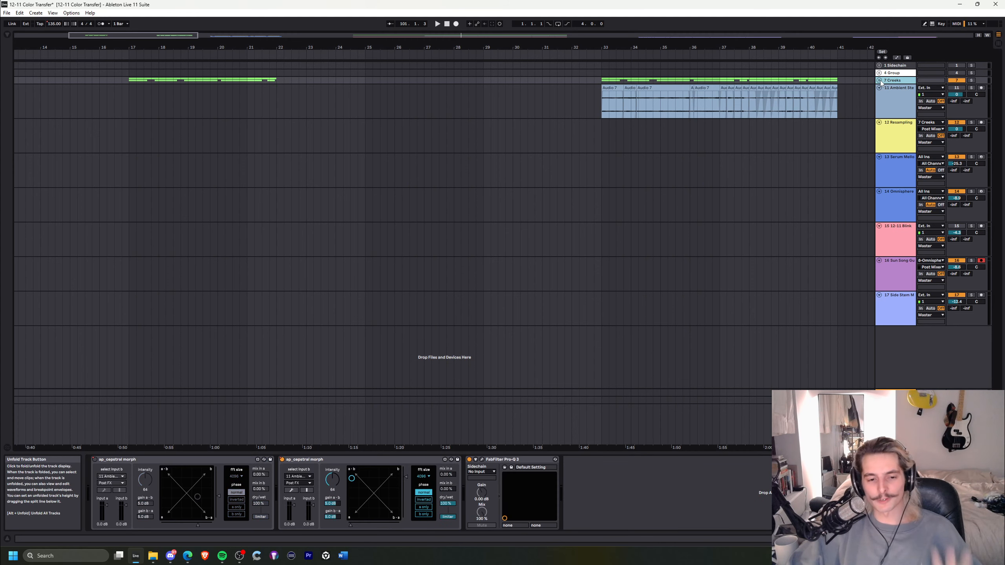
{"action": "left_click", "coordinate": [880, 81]}
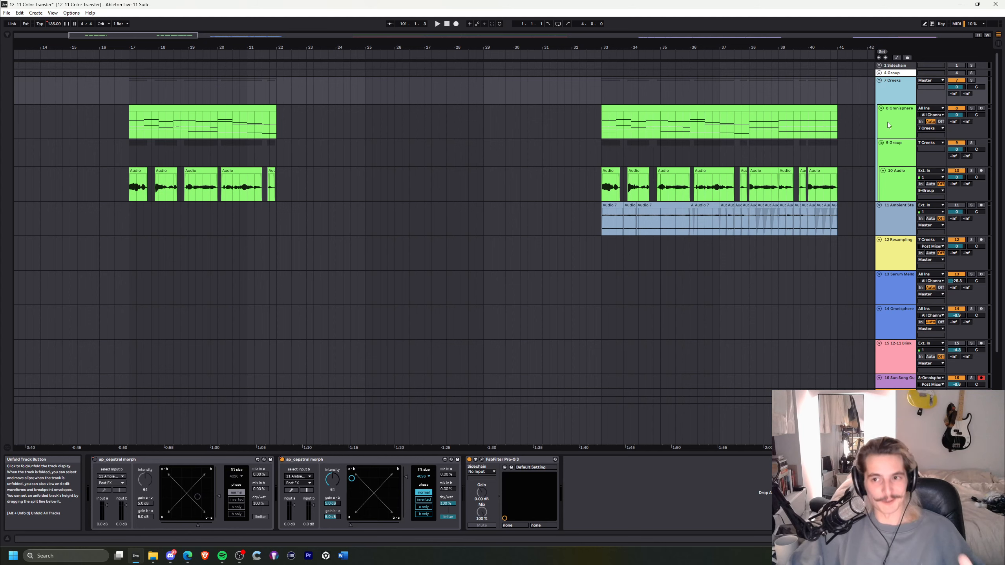
{"action": "left_click_drag", "start_coordinate": [140, 45], "coordinate": [187, 59]}
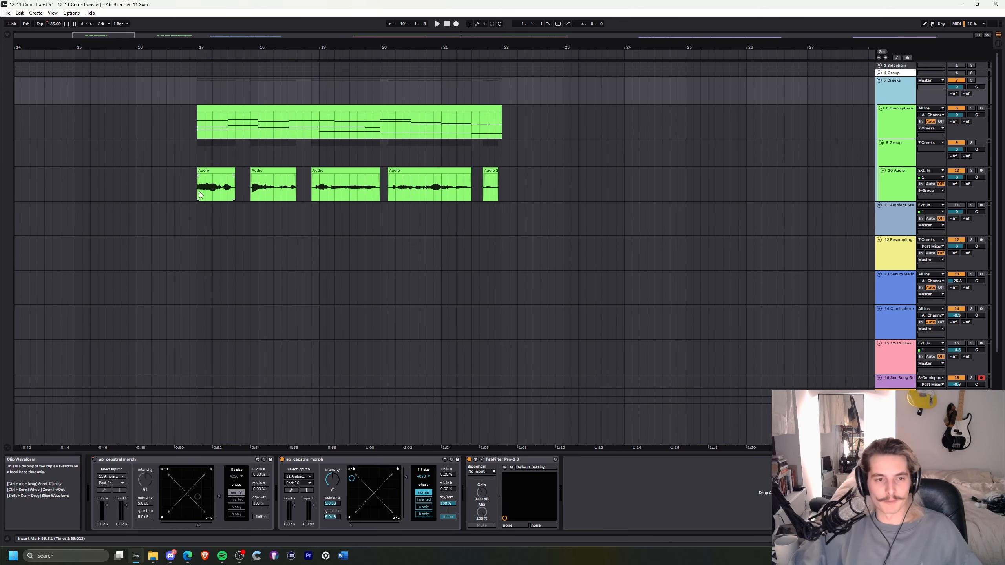
Play the section from bar 17 while examining the first ap_timbre resynth device on the 8 Omnisphere track
{"action": "left_click", "coordinate": [190, 181]}
{"action": "key", "text": "space"}
{"action": "left_click", "coordinate": [897, 116]}
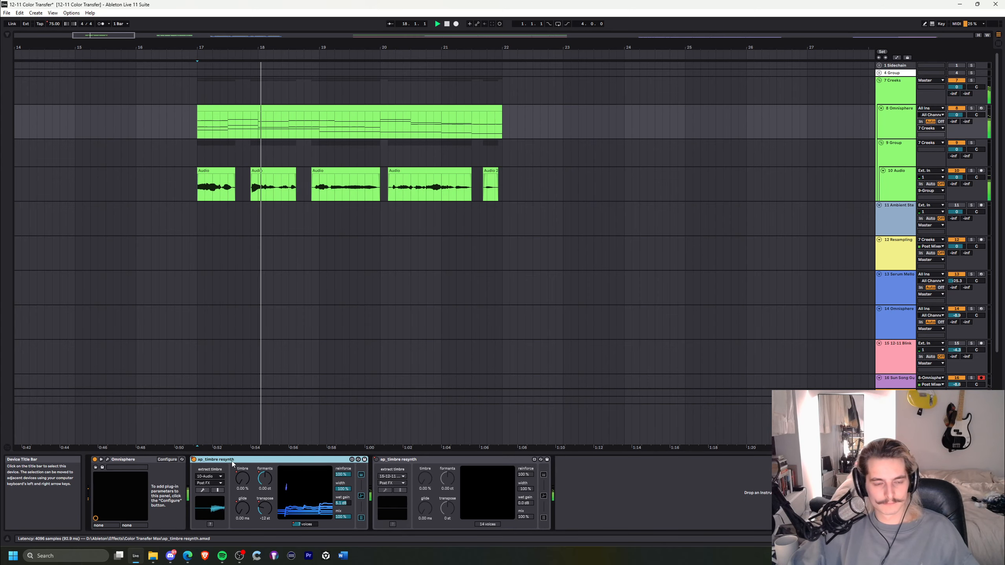
{"action": "left_click_drag", "start_coordinate": [197, 50], "coordinate": [235, 54]}
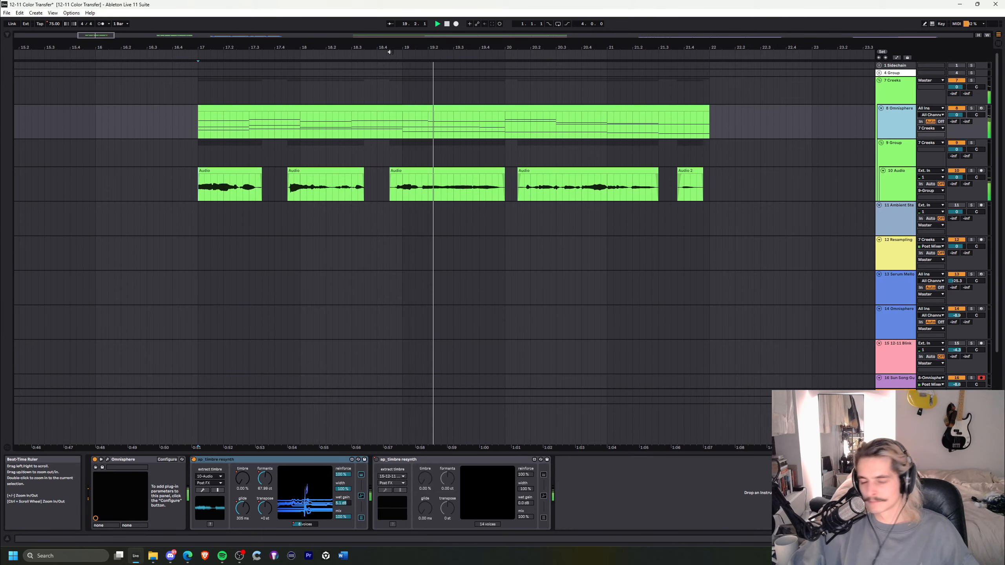
{"action": "left_click_drag", "start_coordinate": [399, 47], "coordinate": [383, 49]}
{"action": "left_click", "coordinate": [247, 460]}
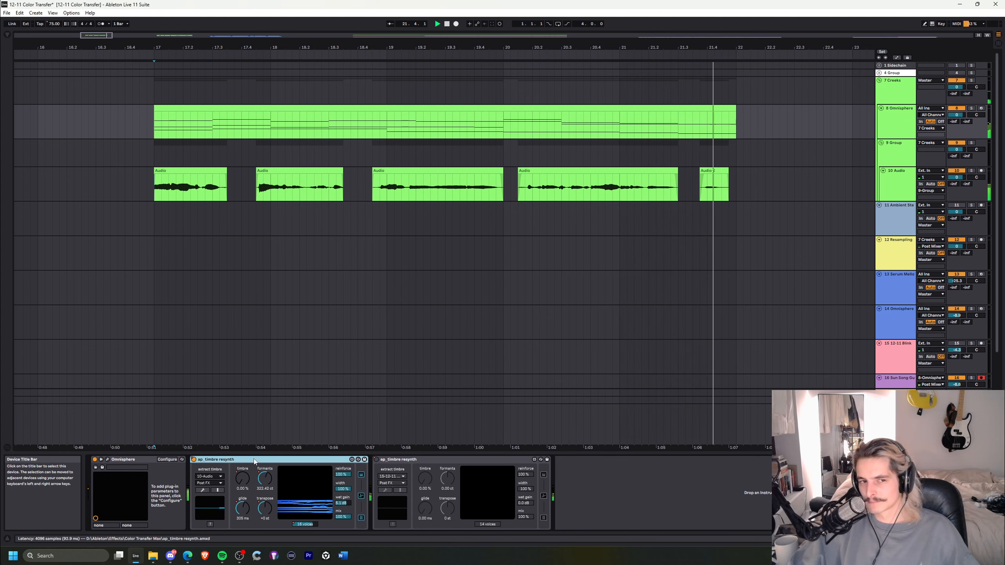
Inspect the notes of the 8 Omnisphere MIDI clip at bar 17 and return to the track's devices
{"action": "double_click", "coordinate": [310, 108]}
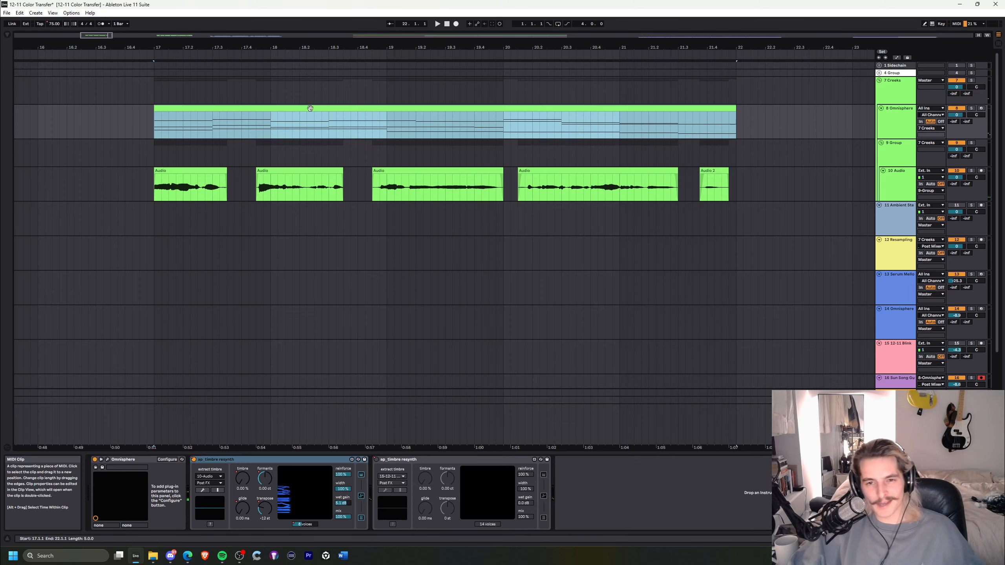
{"action": "scroll", "coordinate": [254, 327], "scroll_direction": "down", "scroll_amount": 4}
{"action": "scroll", "coordinate": [255, 327], "scroll_direction": "up", "scroll_amount": 3}
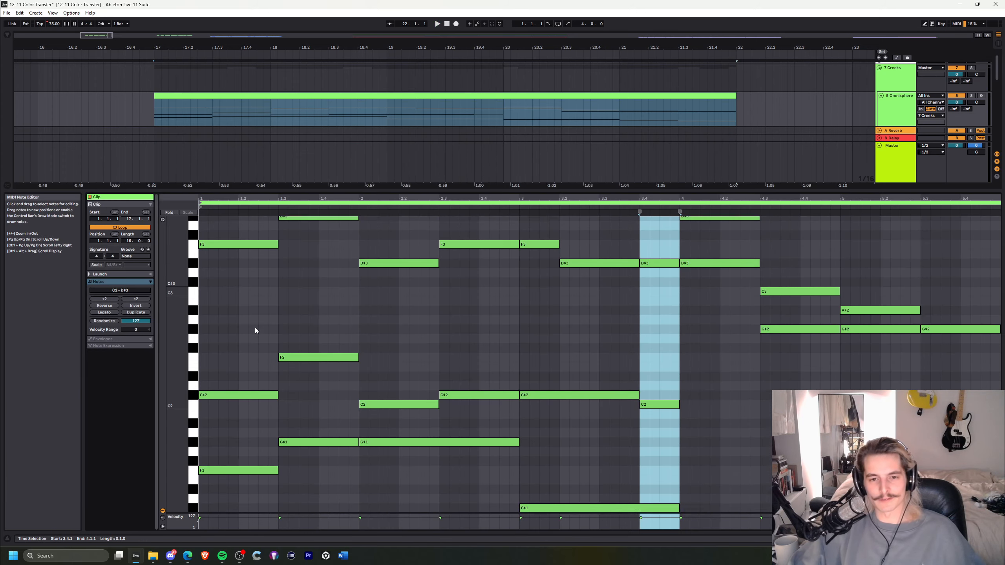
{"action": "left_click", "coordinate": [961, 539]}
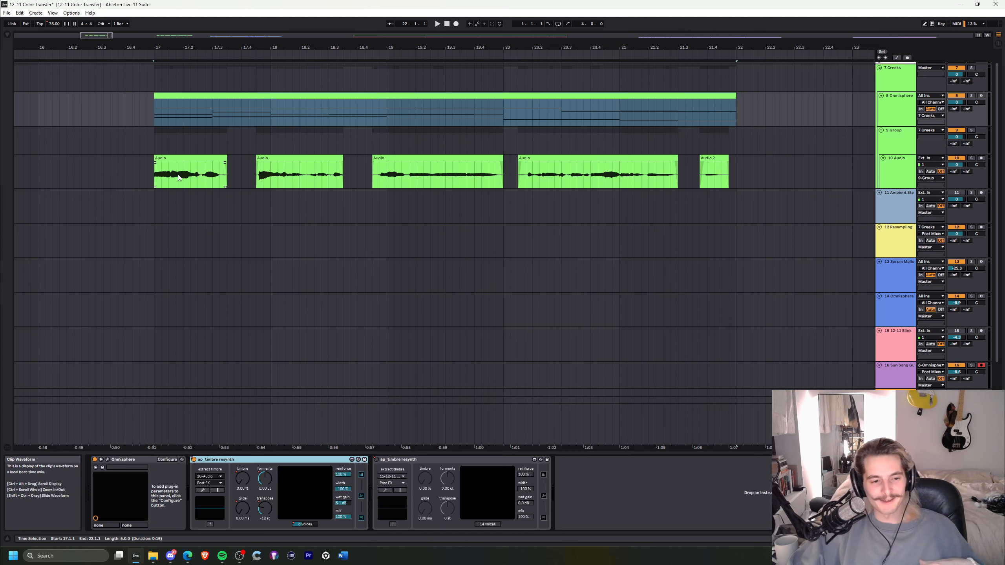
Solo the 10 Audio track and play it from bar 17
{"action": "left_click", "coordinate": [159, 185]}
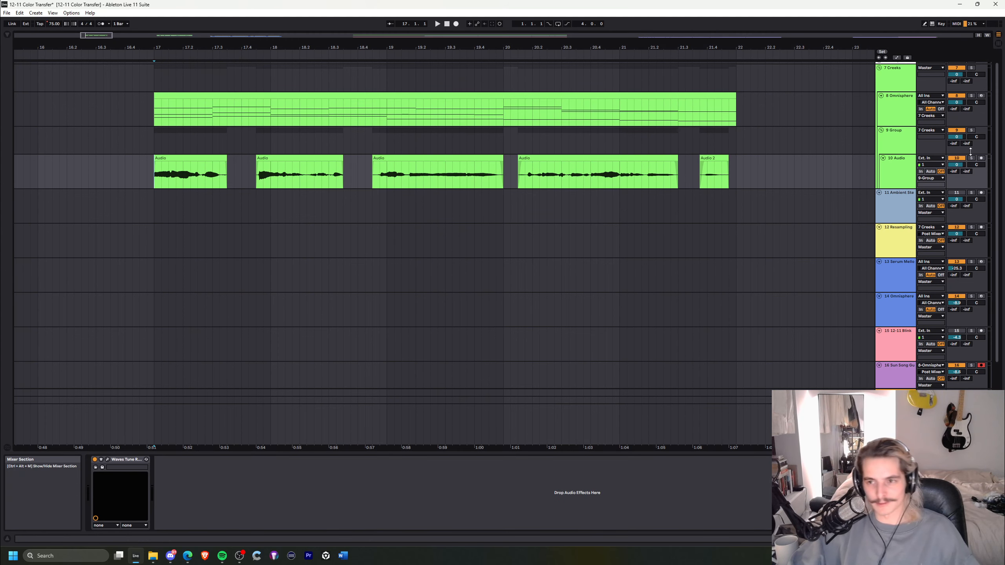
{"action": "left_click", "coordinate": [972, 158]}
{"action": "key", "text": "space"}
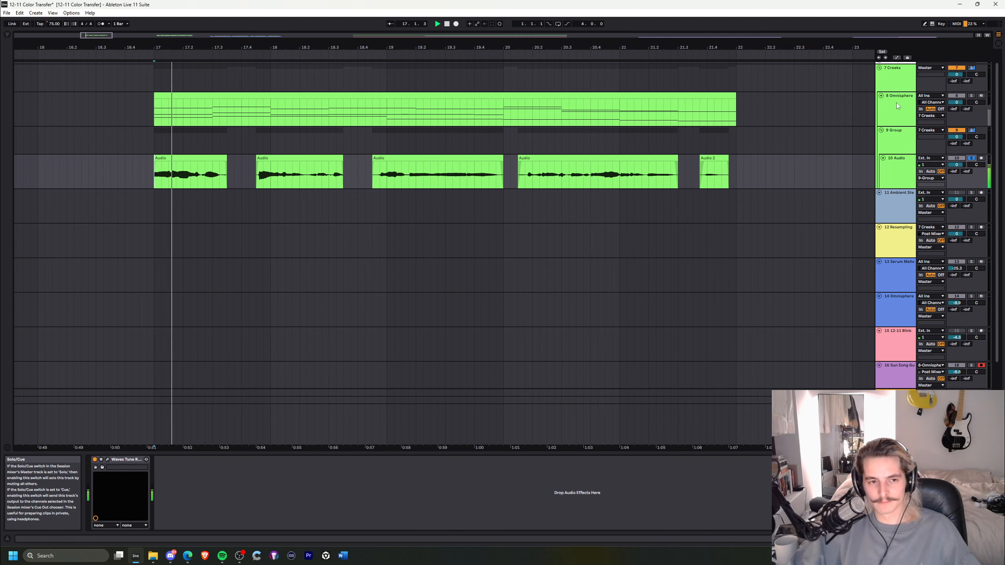
Deactivate the Utility device on the 9 Group track and play the soloed audio
{"action": "left_click", "coordinate": [889, 132]}
{"action": "key", "text": "space"}
{"action": "left_click", "coordinate": [228, 460]}
{"action": "key", "text": "space"}
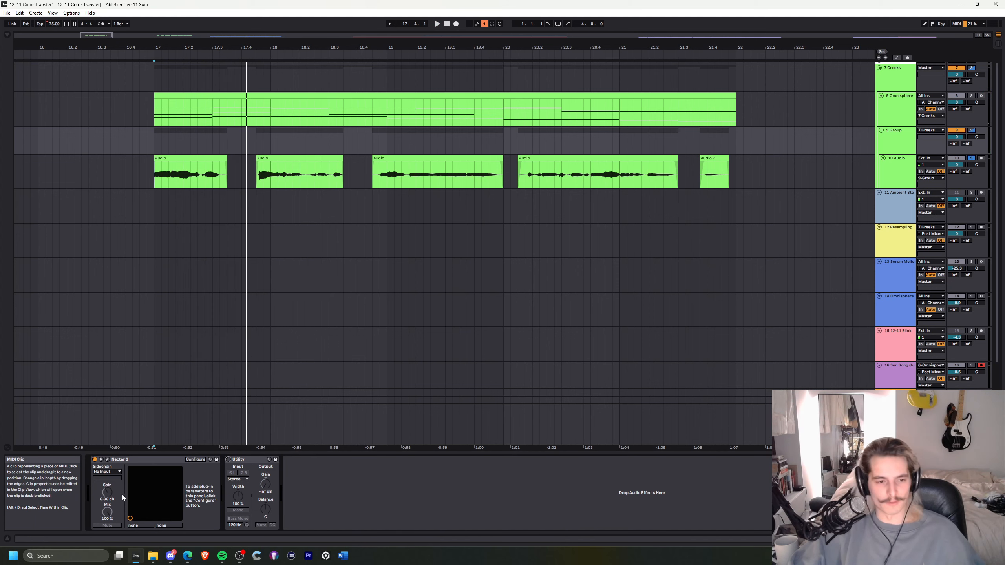
Expand the Waves Tune Real-Time device on the 10 Audio track and view its plug-in window
{"action": "left_click", "coordinate": [899, 169]}
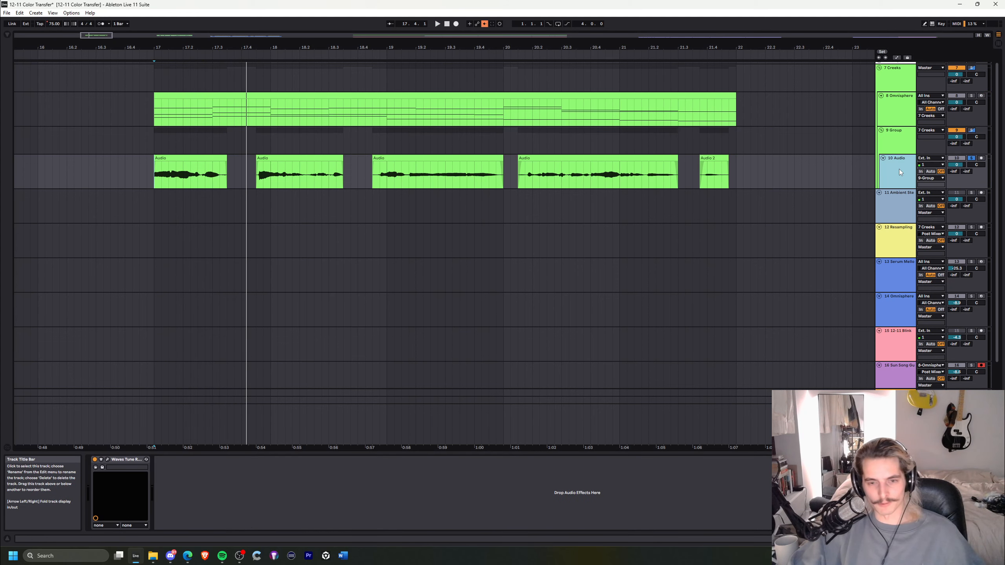
{"action": "left_click", "coordinate": [102, 461]}
{"action": "left_click", "coordinate": [107, 460]}
{"action": "left_click", "coordinate": [330, 27]}
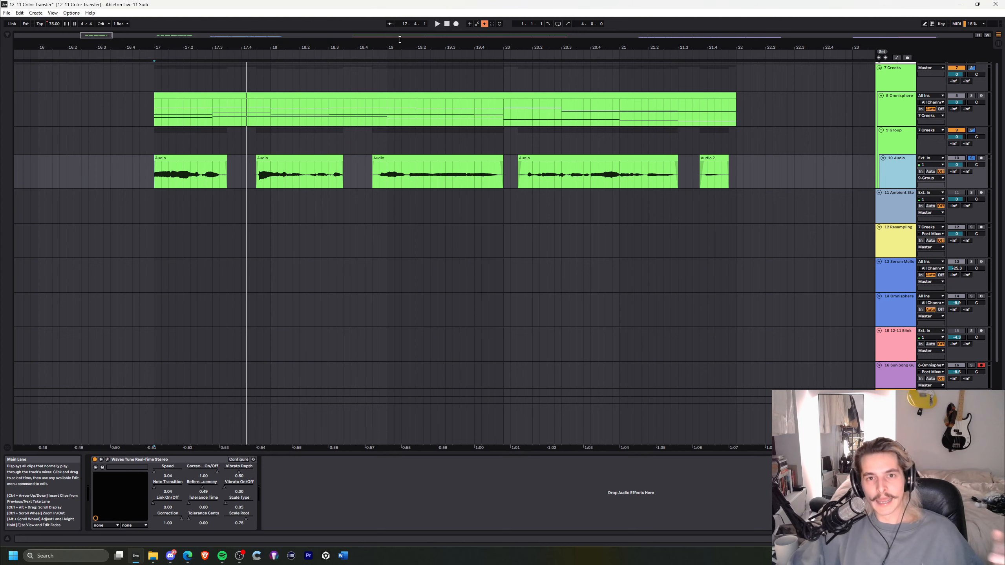
Play the 8 Omnisphere track with its first ap_timbre resynth device deactivated
{"action": "left_click", "coordinate": [891, 106]}
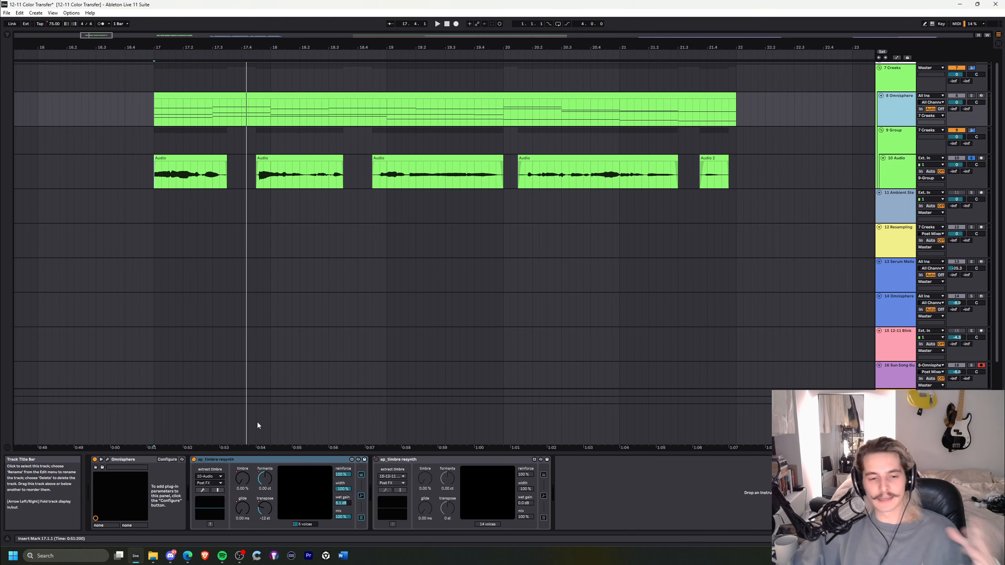
{"action": "left_click", "coordinate": [224, 461]}
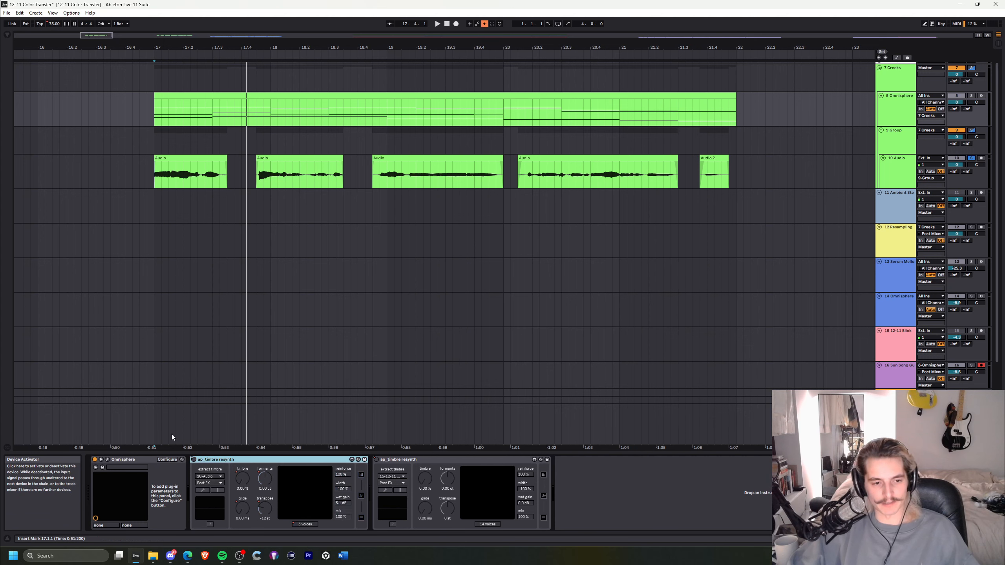
{"action": "key", "text": "space"}
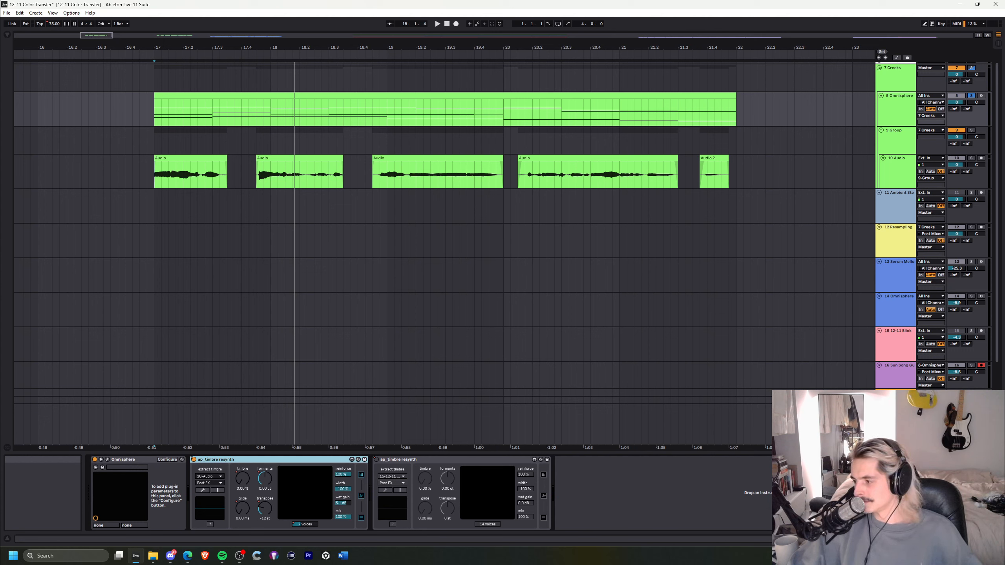
Play the soloed 8 Omnisphere track from bar 17 with the first ap_timbre resynth active, comparing it with the audio clips
{"action": "left_click", "coordinate": [150, 115]}
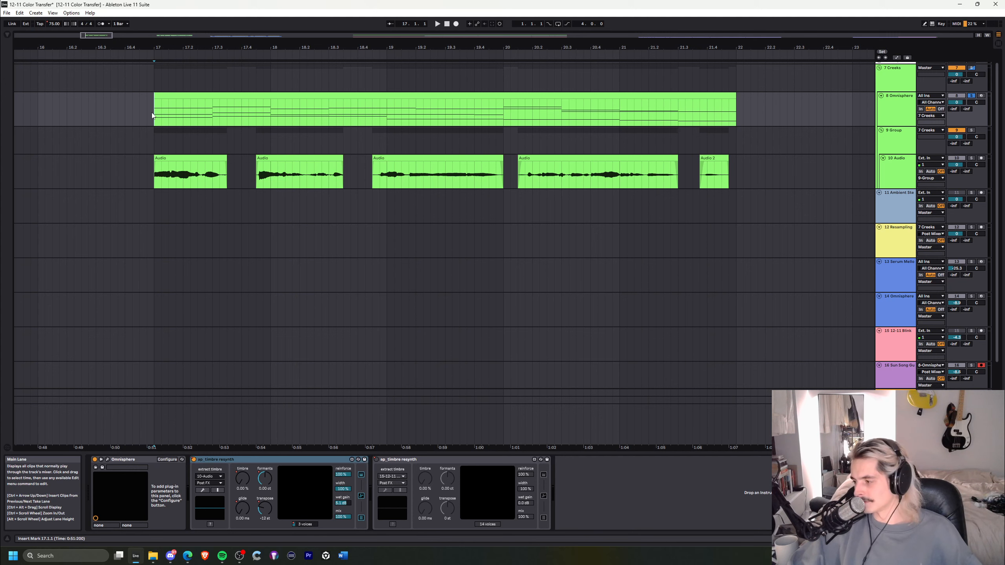
{"action": "left_click_drag", "start_coordinate": [190, 44], "coordinate": [189, 48]}
{"action": "key", "text": "space"}
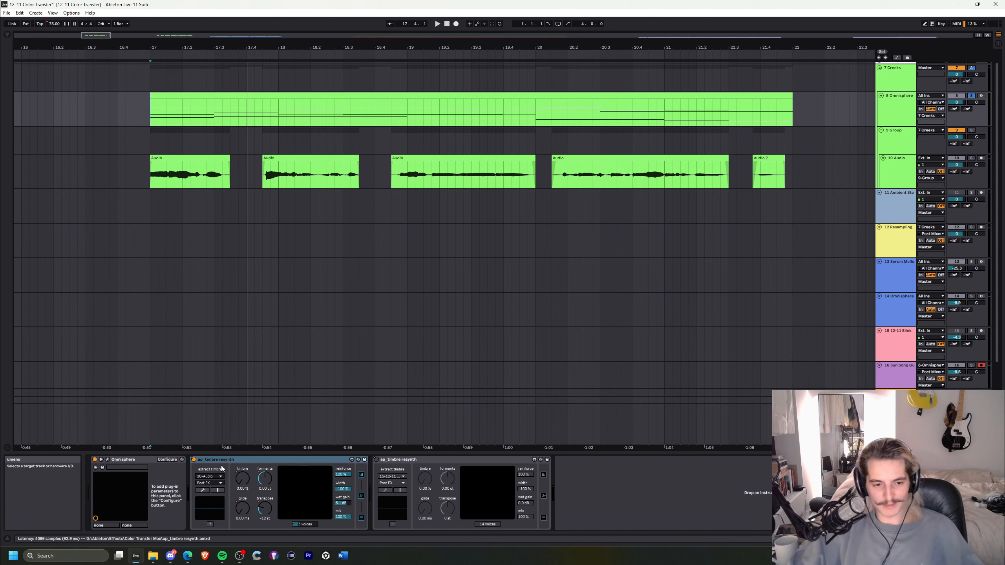
{"action": "left_click_drag", "start_coordinate": [194, 48], "coordinate": [194, 59]}
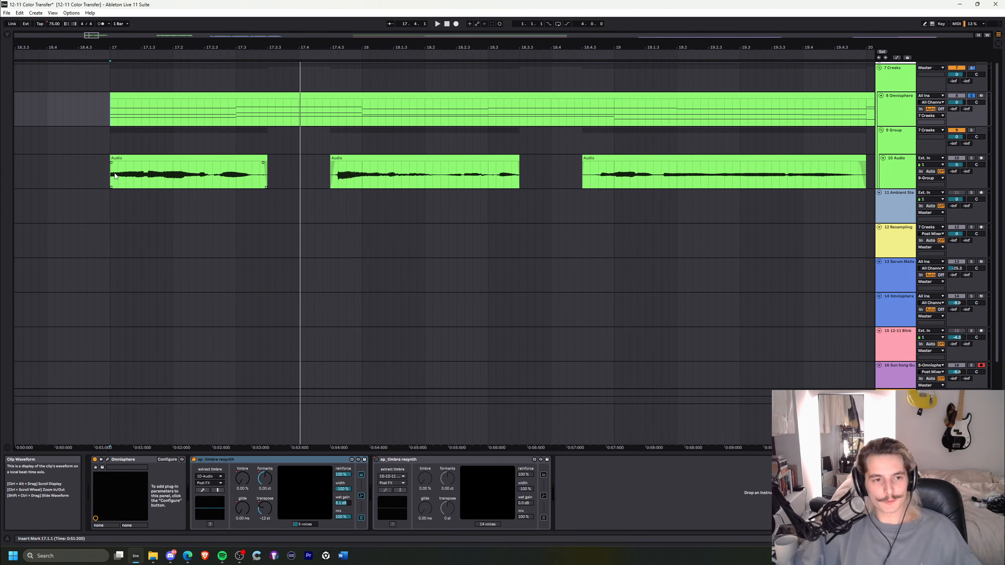
{"action": "left_click", "coordinate": [376, 185]}
{"action": "left_click", "coordinate": [118, 118]}
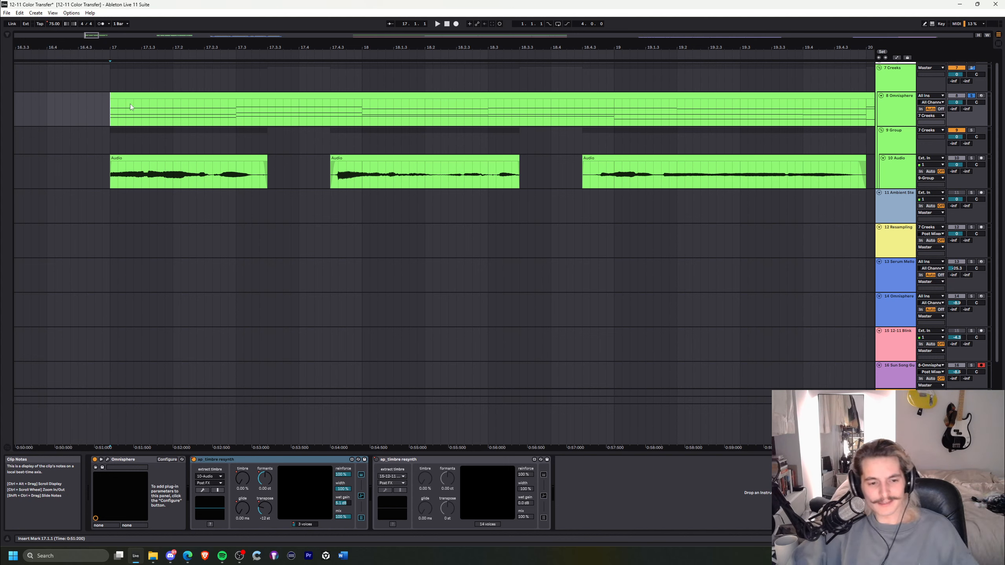
{"action": "key", "text": "space"}
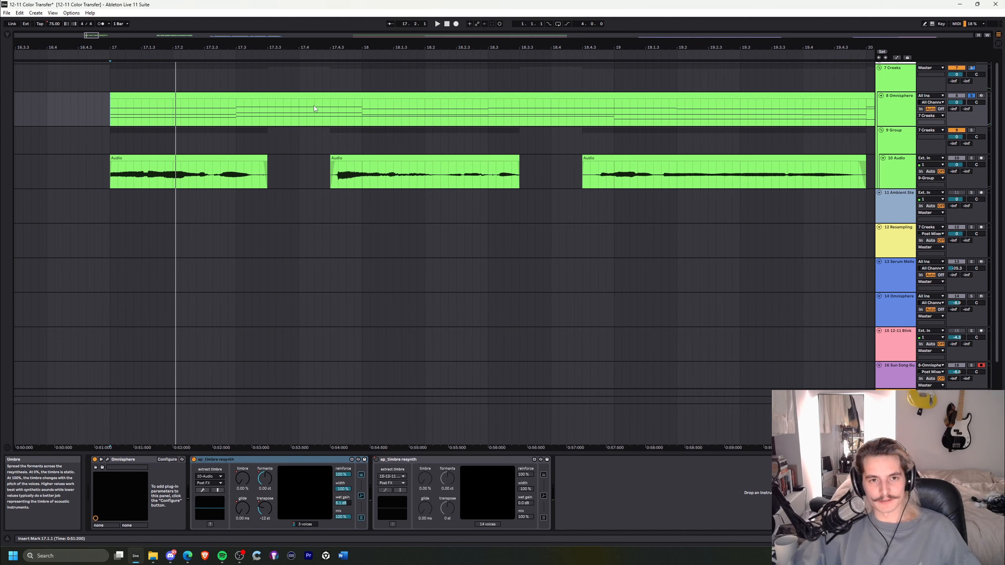
Delete the timbre automation of the first ap_timbre resynth and sweep timbre during playback from 17.3, ending at 0.78 %
{"action": "left_click_drag", "start_coordinate": [307, 47], "coordinate": [300, 30]}
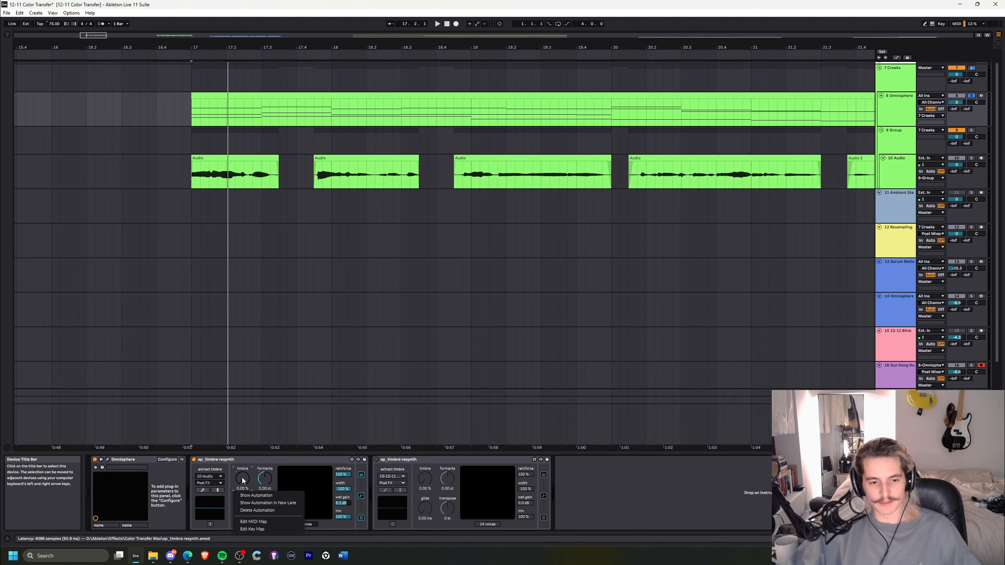
{"action": "left_click", "coordinate": [260, 121]}
{"action": "left_click", "coordinate": [260, 121]}
{"action": "key", "text": "space"}
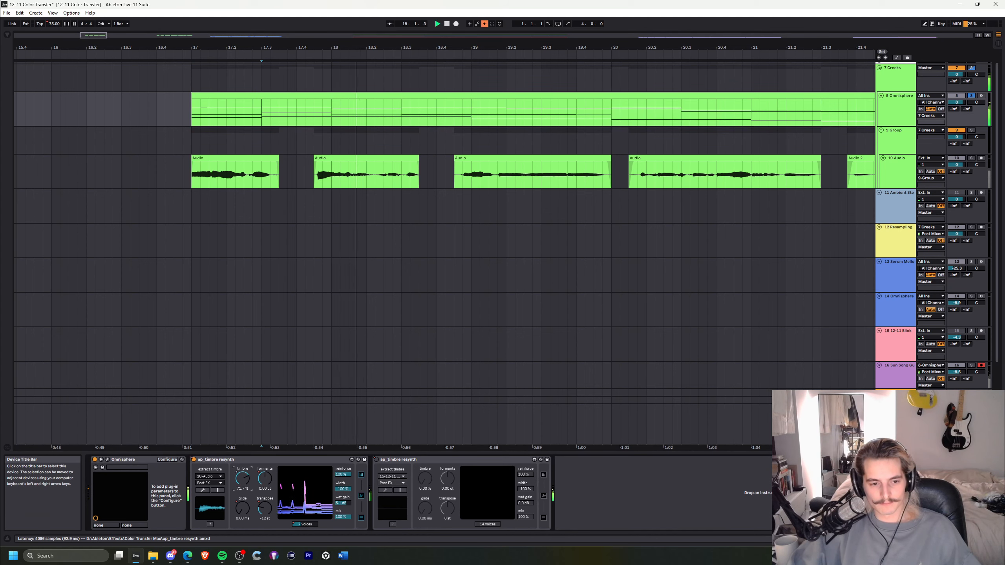
{"action": "left_click_drag", "start_coordinate": [243, 479], "coordinate": [243, 476]}
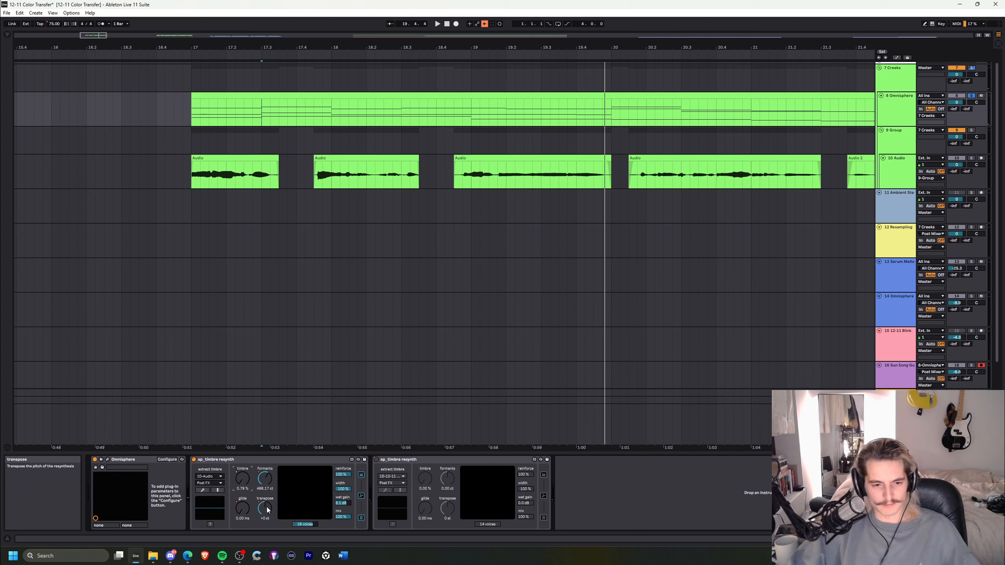
Delete the automation of the formants, glide and transpose parameters on the first ap_timbre resynth
{"action": "right_click", "coordinate": [264, 476]}
{"action": "left_click", "coordinate": [267, 511]}
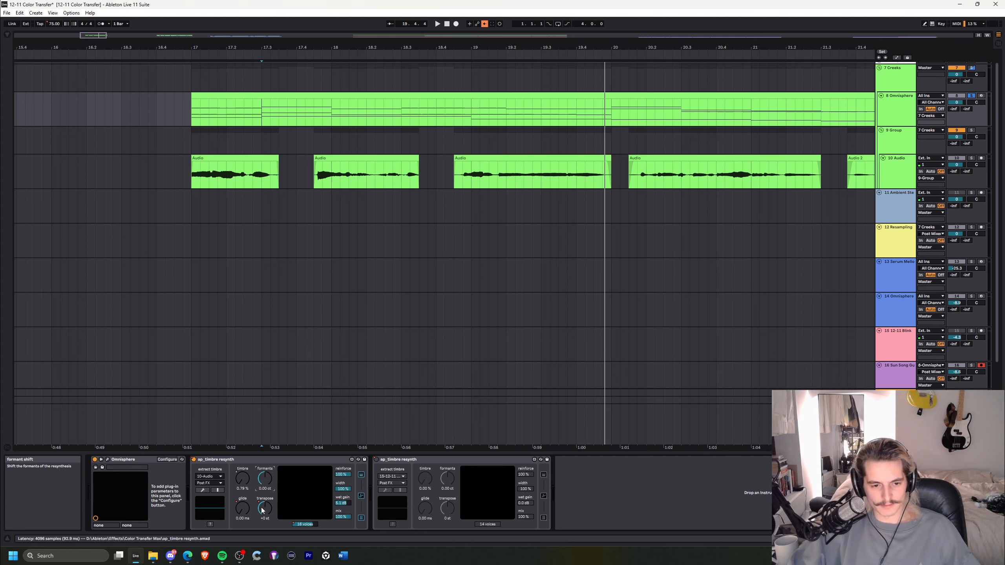
{"action": "right_click", "coordinate": [244, 510]}
{"action": "left_click", "coordinate": [257, 540]}
{"action": "right_click", "coordinate": [267, 517]}
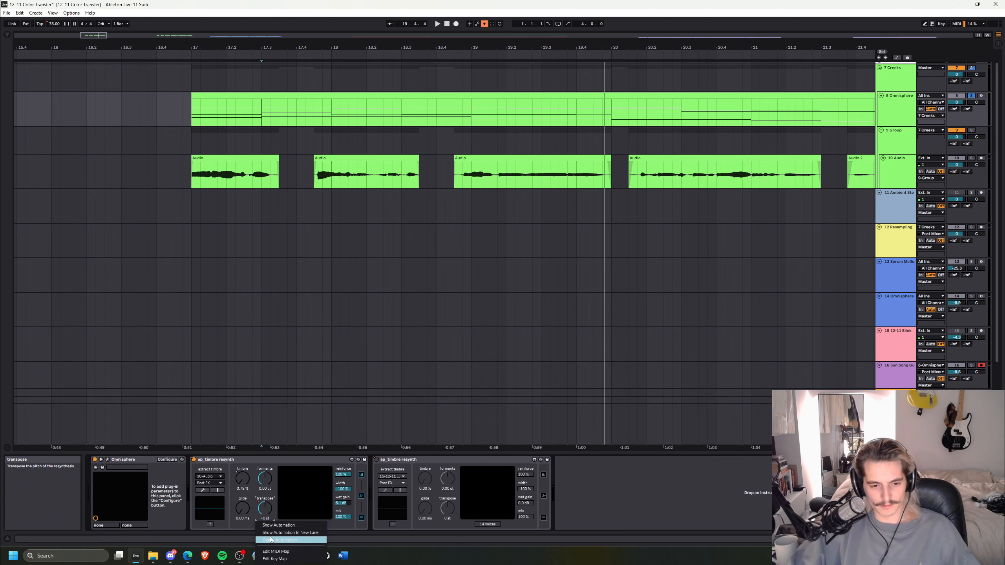
{"action": "left_click", "coordinate": [271, 540]}
Sweep the first ap_timbre resynth's formants during playback and reset them to 0.00 st
{"action": "key", "text": "space"}
{"action": "left_click_drag", "start_coordinate": [265, 480], "coordinate": [265, 466]}
{"action": "key", "text": "space"}
{"action": "double_click", "coordinate": [264, 481]}
Set the first ap_timbre resynth's transpose to -12 st during playback and show its polytuner settings
{"action": "left_click", "coordinate": [263, 514]}
{"action": "key", "text": "space"}
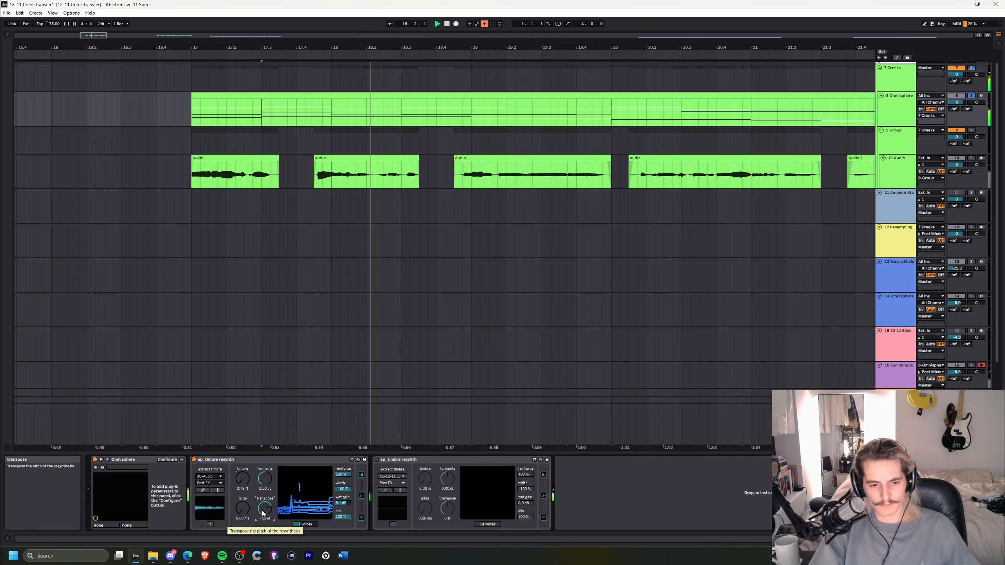
{"action": "type", "text": "-12"}
{"action": "key", "text": "Return"}
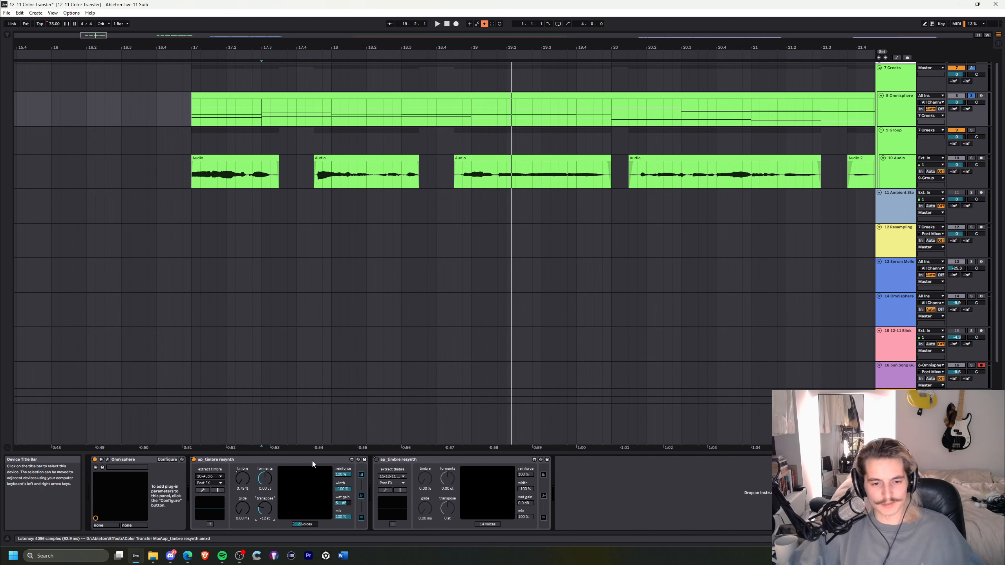
{"action": "left_click", "coordinate": [360, 474]}
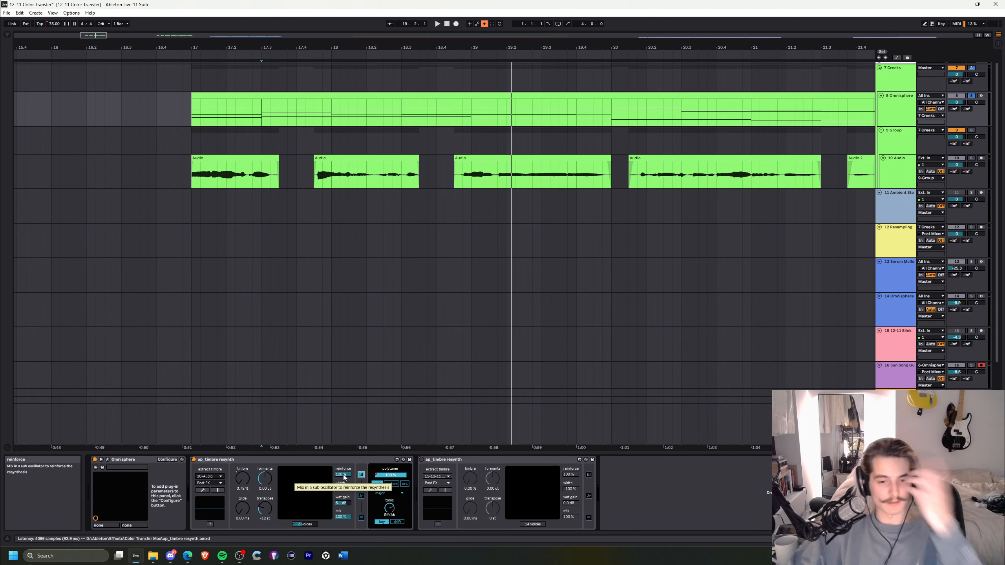
Drop the first ap_timbre resynth's reinforce to 0.00 % during playback, restore 100 %, and switch its polytuner to custom and back to scale
{"action": "key", "text": "space"}
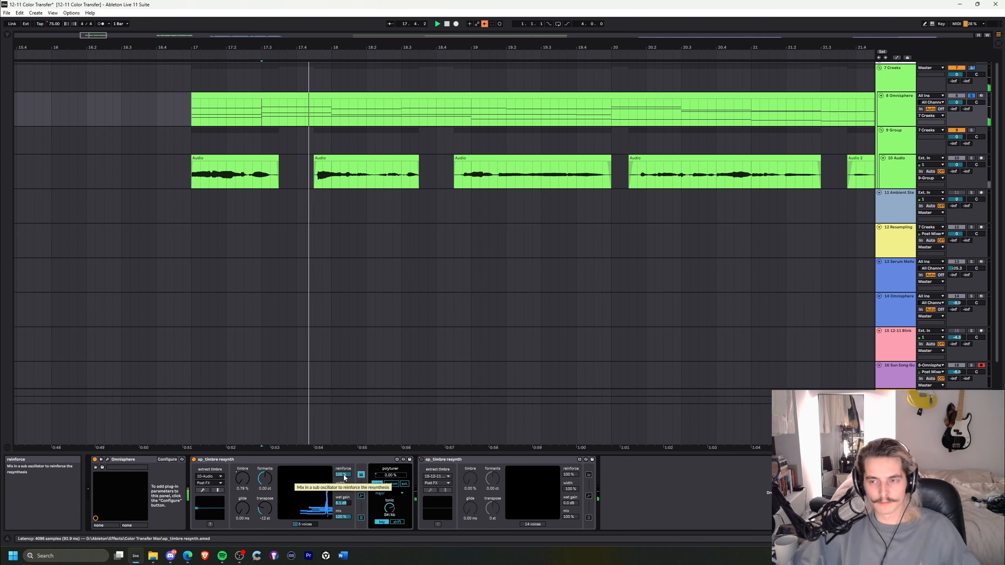
{"action": "left_click_drag", "start_coordinate": [344, 476], "coordinate": [344, 514]}
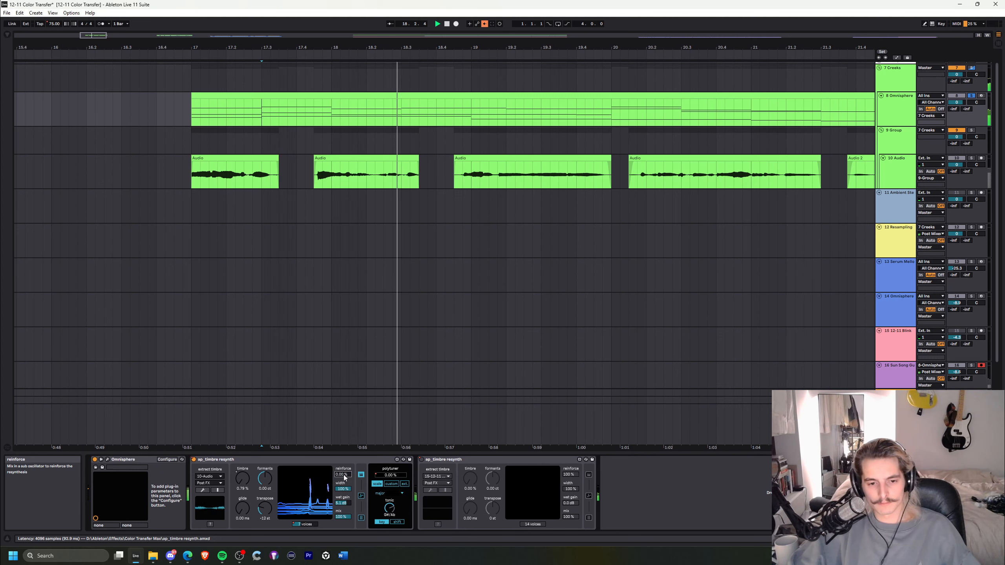
{"action": "left_click_drag", "start_coordinate": [344, 475], "coordinate": [344, 435]}
{"action": "key", "text": "space"}
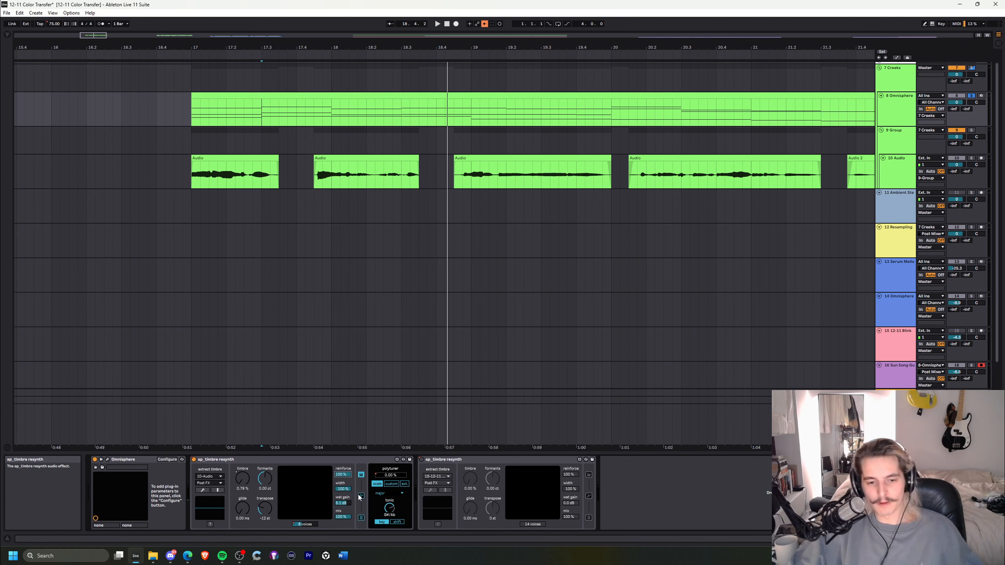
{"action": "left_click", "coordinate": [395, 485]}
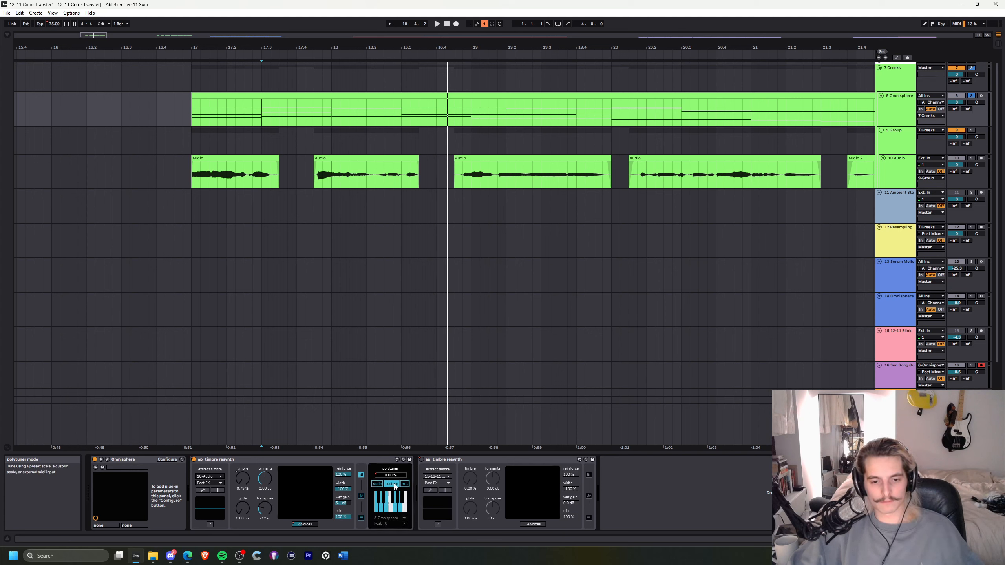
{"action": "left_click", "coordinate": [378, 484]}
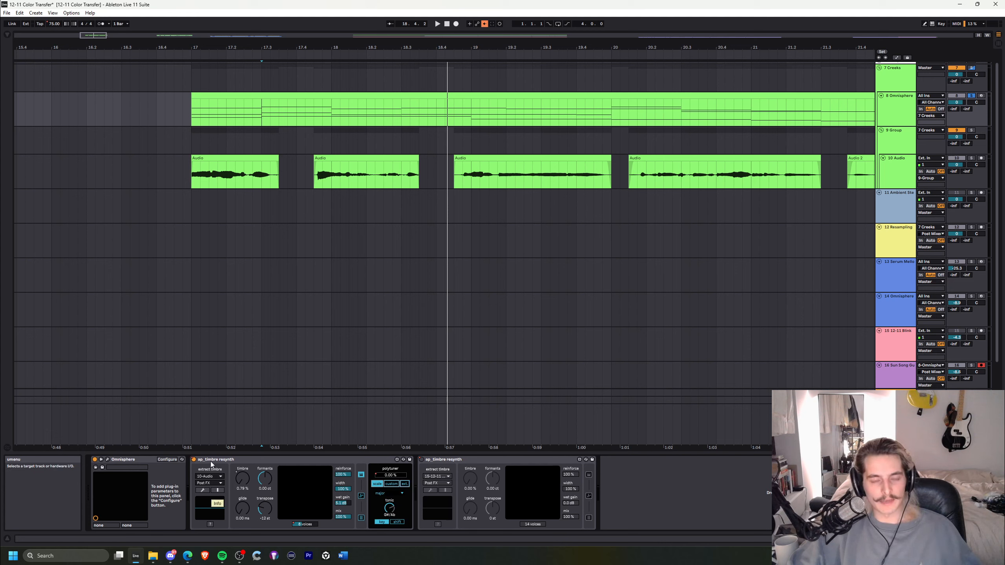
Solo the 10 Audio track, play it from 17.4.3, and turn off the Utility on the 9 Group track
{"action": "left_click", "coordinate": [193, 186]}
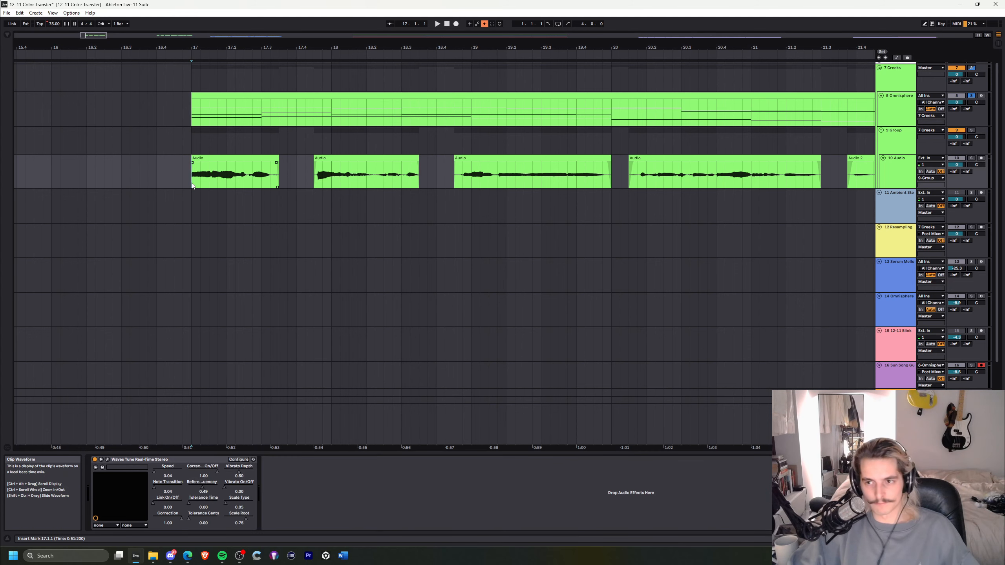
{"action": "left_click", "coordinate": [315, 183]}
{"action": "key", "text": "space"}
{"action": "key", "text": "space"}
{"action": "left_click", "coordinate": [896, 140]}
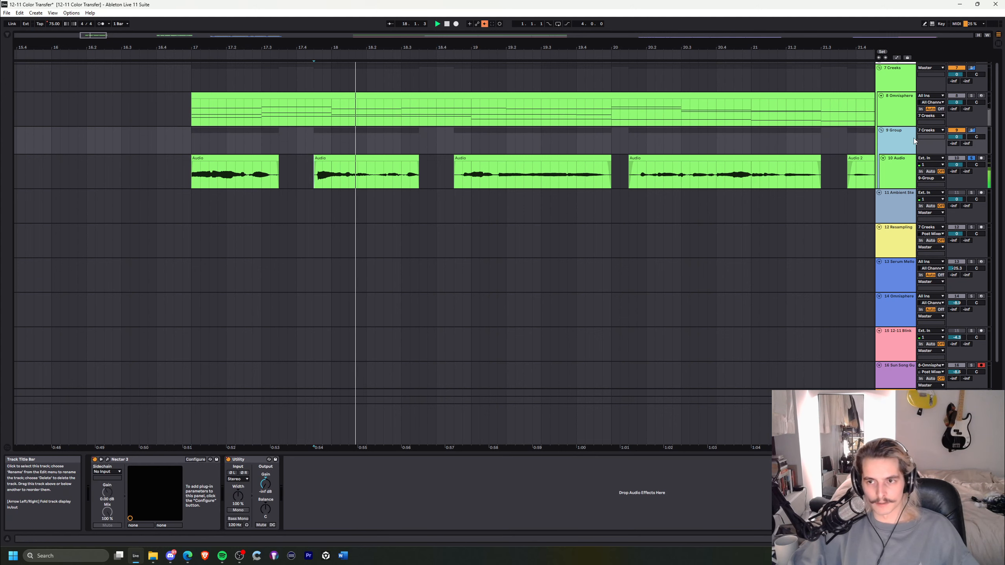
{"action": "key", "text": "space"}
{"action": "left_click", "coordinate": [229, 460]}
{"action": "key", "text": "space"}
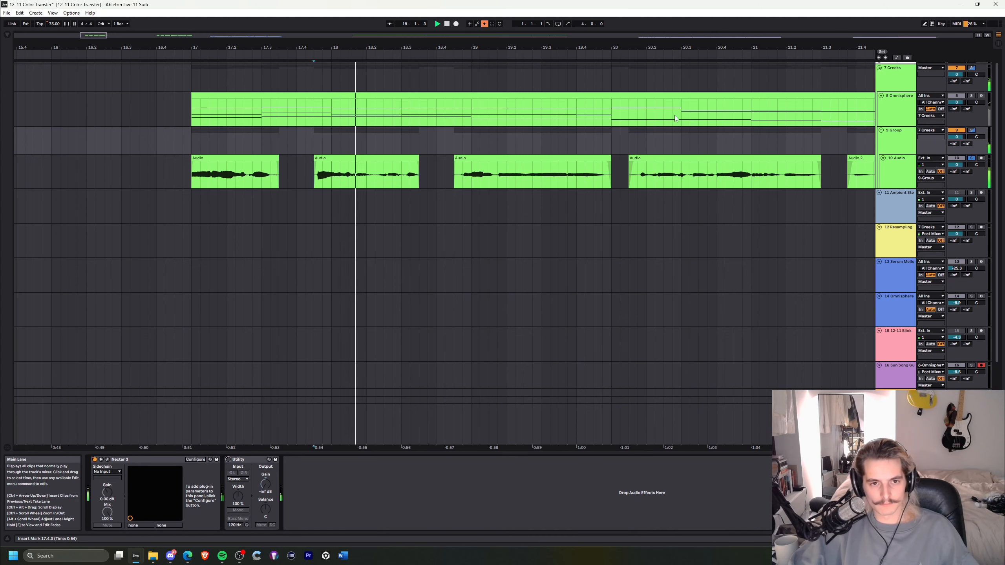
Solo the 8 Omnisphere track and play it from 17.1.1
{"action": "left_click", "coordinate": [895, 110]}
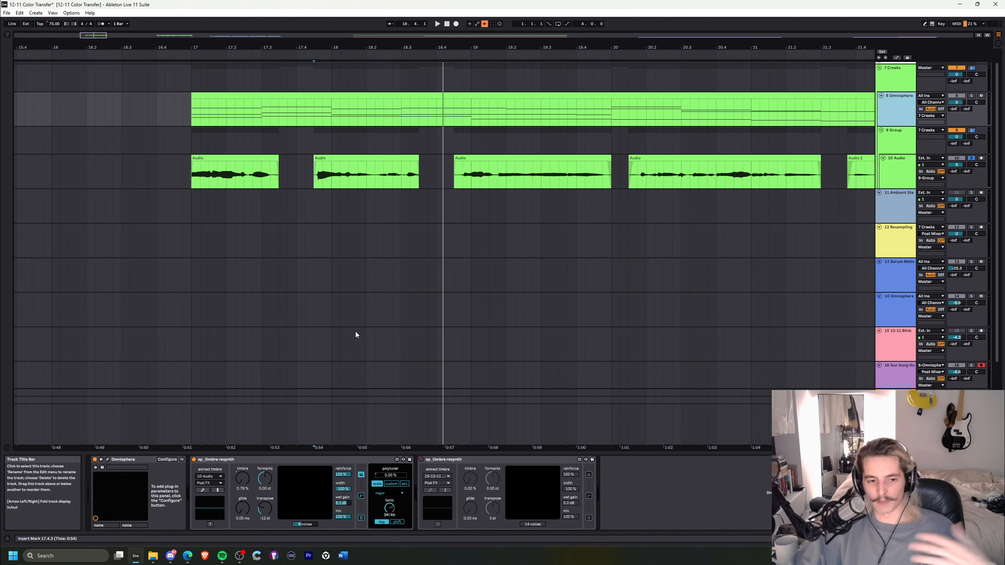
{"action": "left_click", "coordinate": [190, 113]}
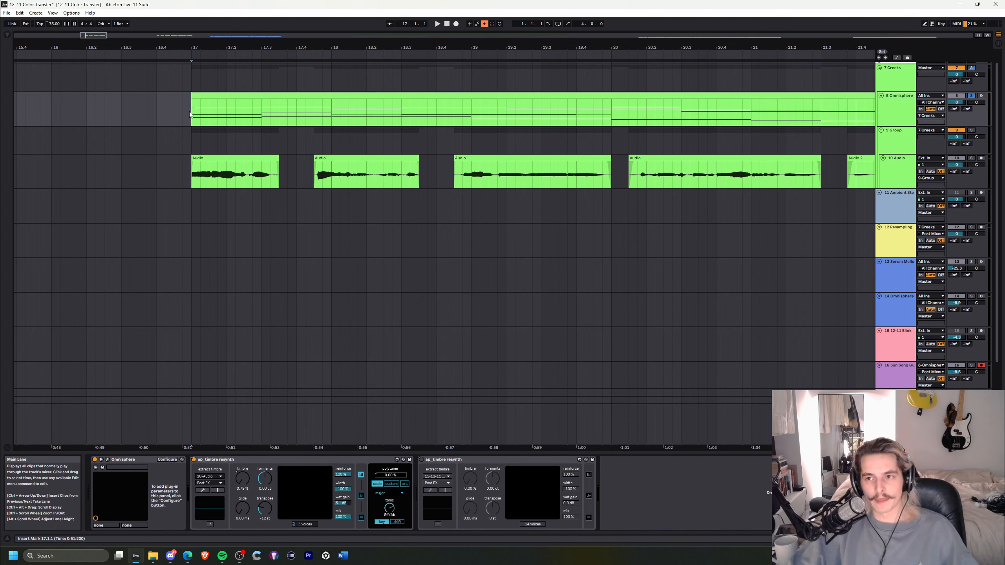
{"action": "key", "text": "space"}
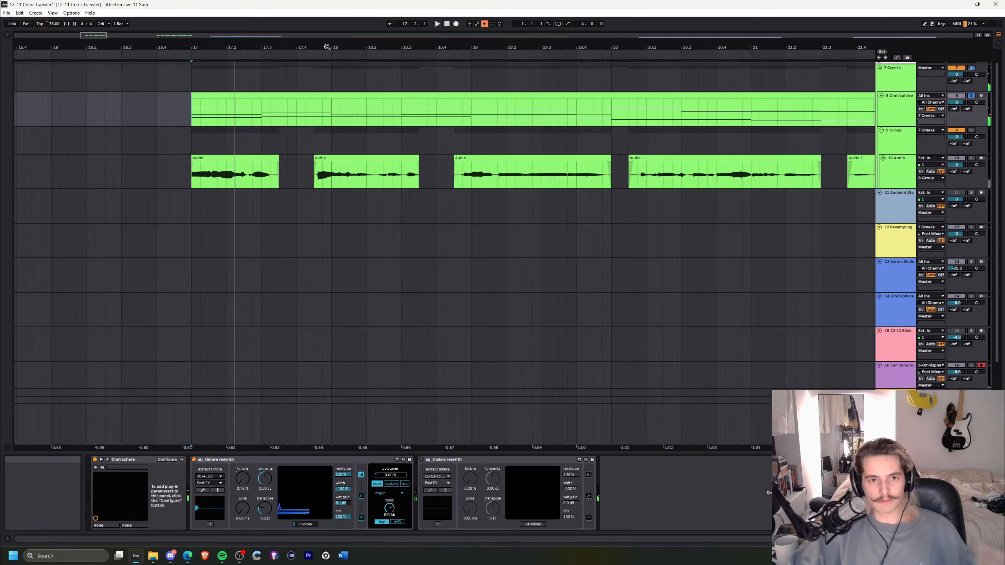
Play the second section from 33.1.1 with the 7 Creeks group soloed and its devices shown
{"action": "mouse_move", "coordinate": [327, 47]}
{"action": "left_mouse_down"}
{"action": "mouse_move", "coordinate": [327, 32]}
{"action": "mouse_move", "coordinate": [312, 47]}
{"action": "left_mouse_up"}
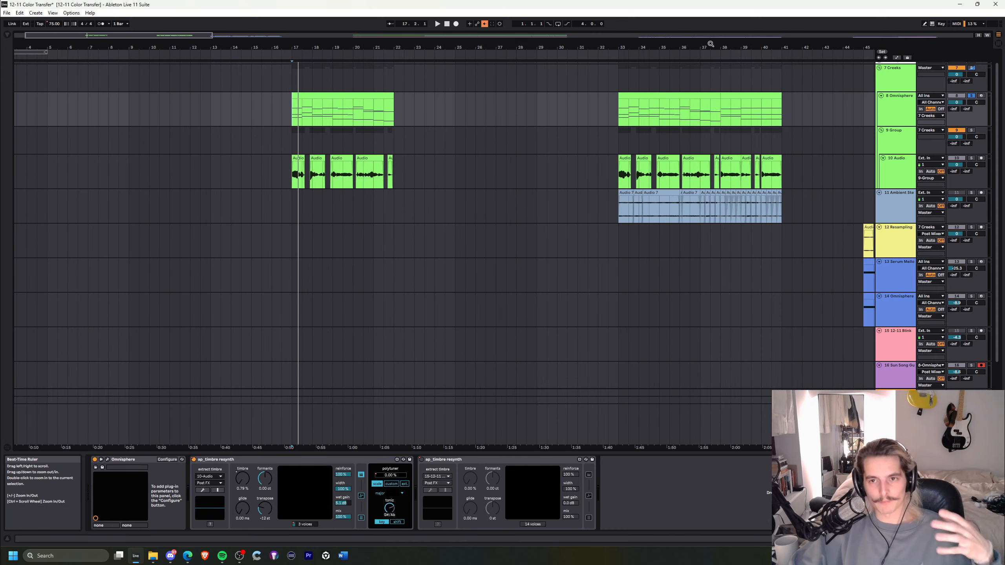
{"action": "left_click_drag", "start_coordinate": [711, 44], "coordinate": [621, 49]}
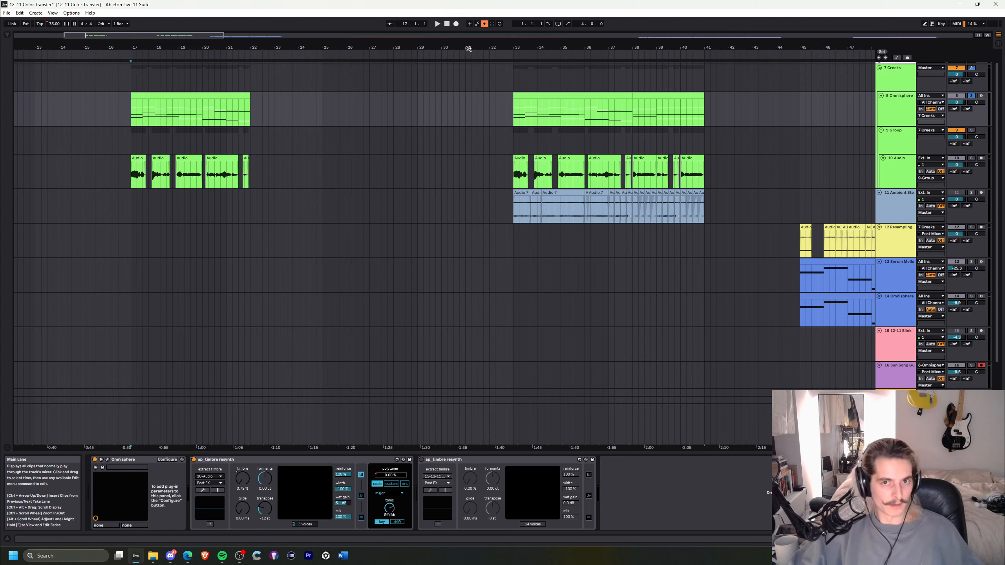
{"action": "left_click_drag", "start_coordinate": [475, 44], "coordinate": [236, 51]}
{"action": "left_click", "coordinate": [911, 77]}
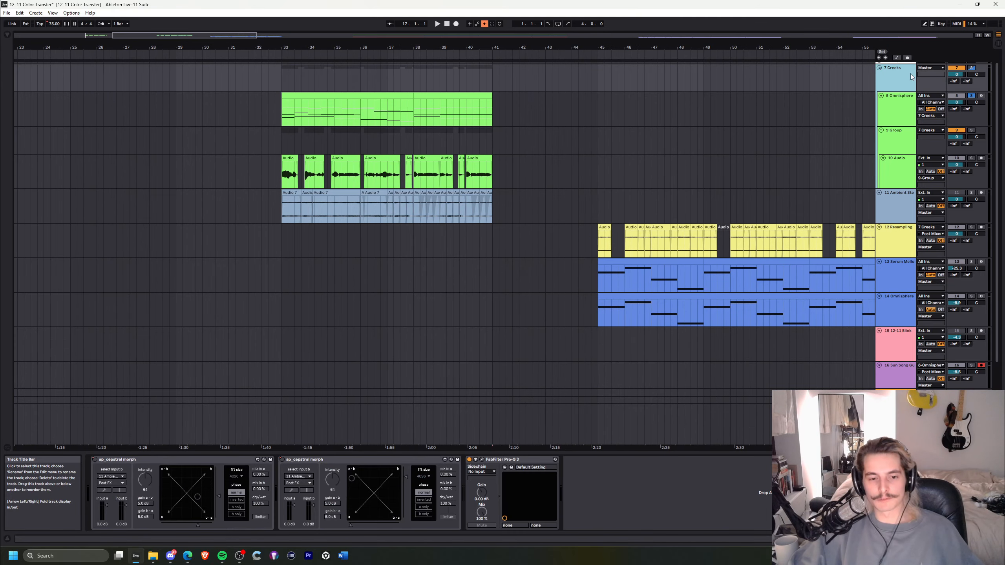
{"action": "left_click", "coordinate": [278, 108]}
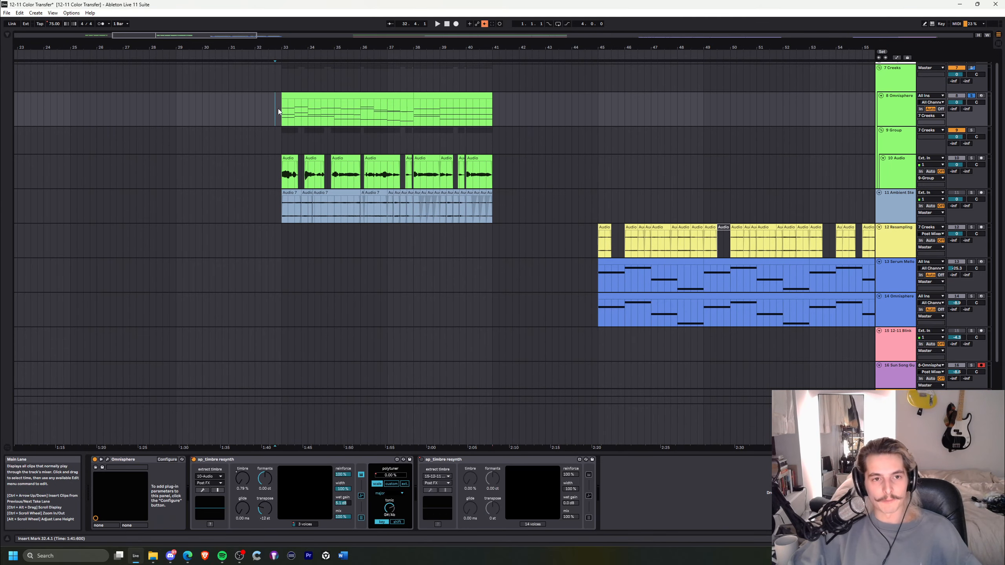
{"action": "left_click", "coordinate": [904, 152]}
{"action": "key", "text": "space"}
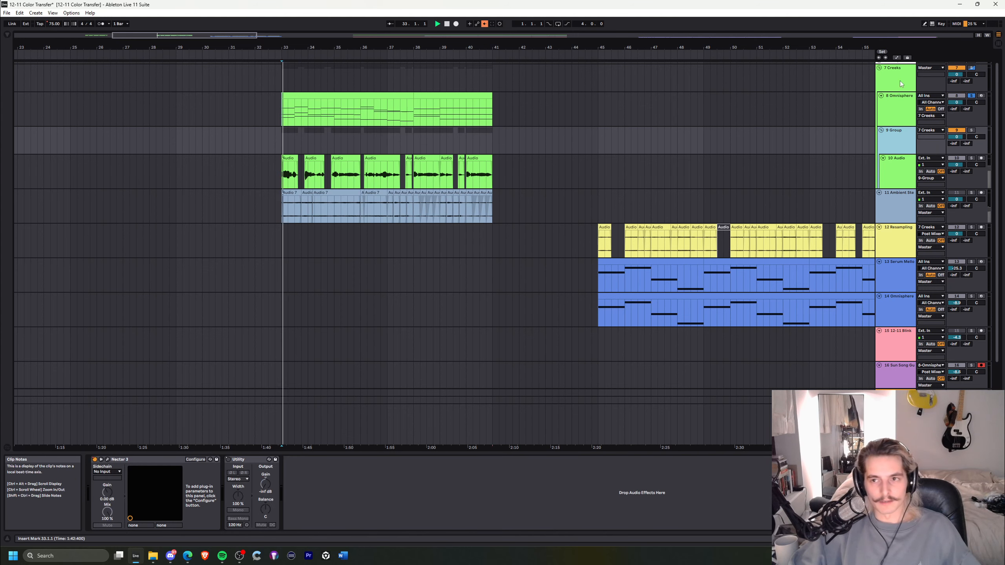
{"action": "left_click", "coordinate": [910, 84]}
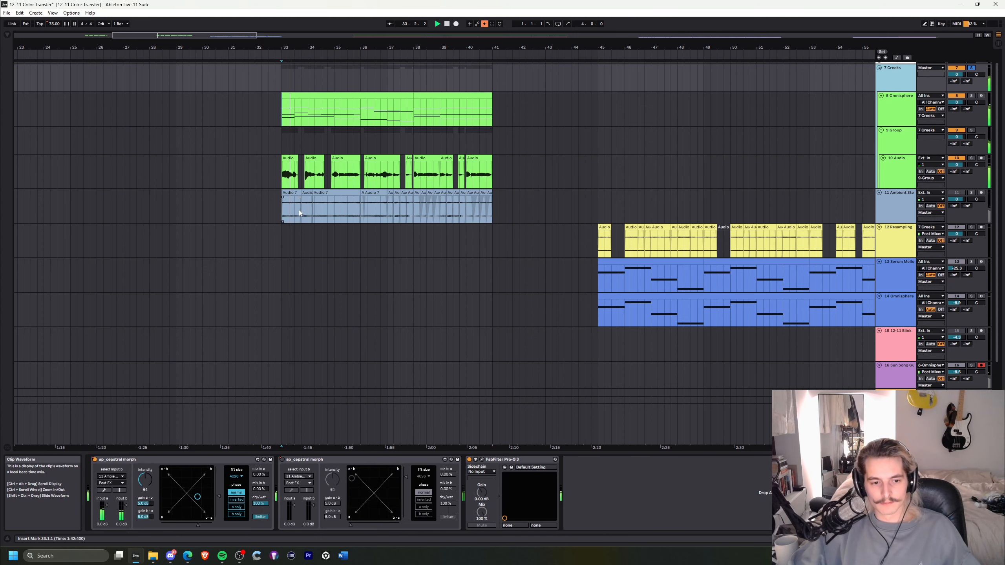
Solo the 11 Ambient track and play its clips from 33.1.1
{"action": "left_click", "coordinate": [281, 214]}
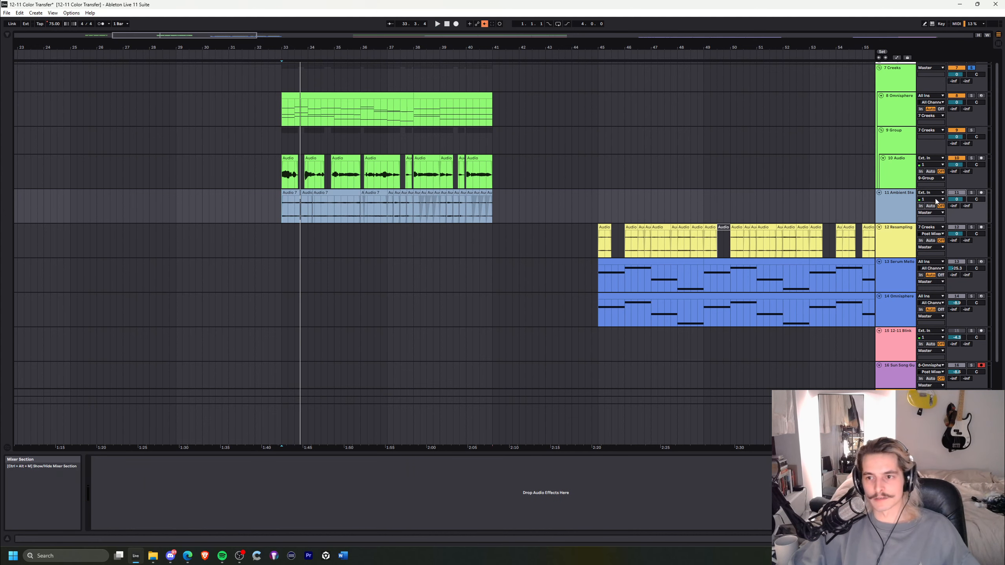
{"action": "left_click", "coordinate": [919, 201]}
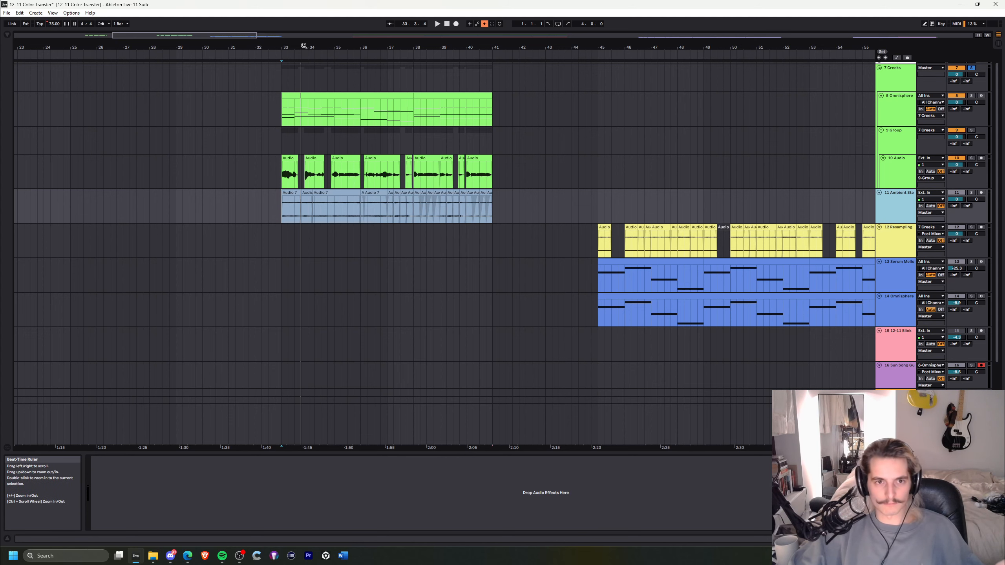
{"action": "left_click_drag", "start_coordinate": [304, 47], "coordinate": [304, 63]}
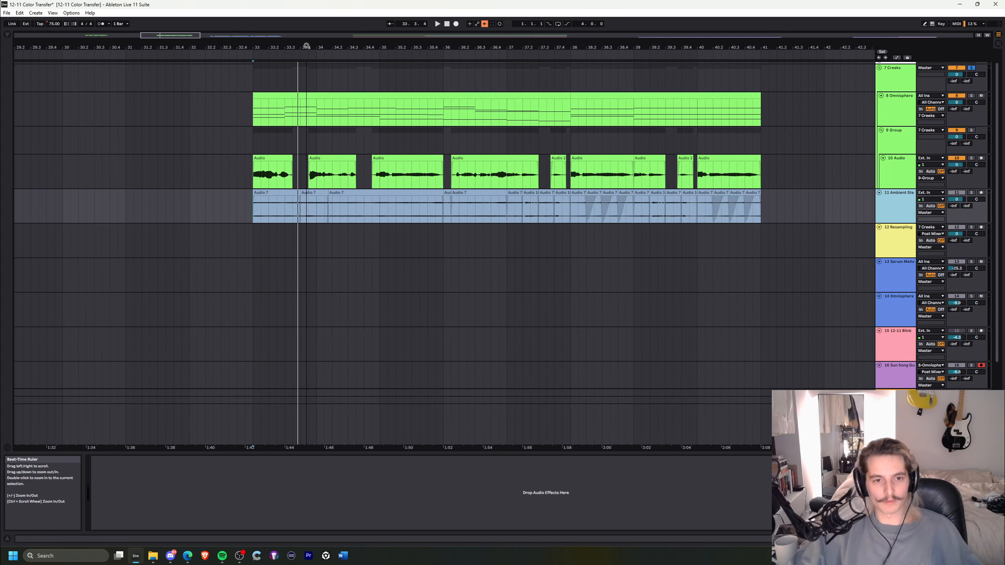
{"action": "left_click", "coordinate": [972, 193]}
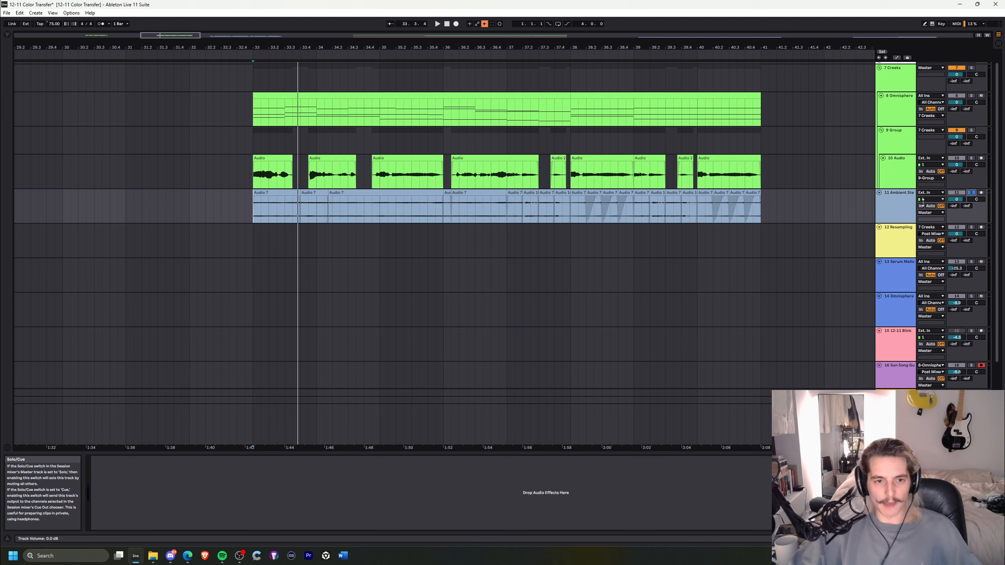
{"action": "left_click", "coordinate": [275, 198]}
{"action": "key", "text": "space"}
Extend the first clip on the 11 Ambient track to 33.4.3 and play the track from 36.1.1
{"action": "left_click_drag", "start_coordinate": [300, 198], "coordinate": [307, 198]}
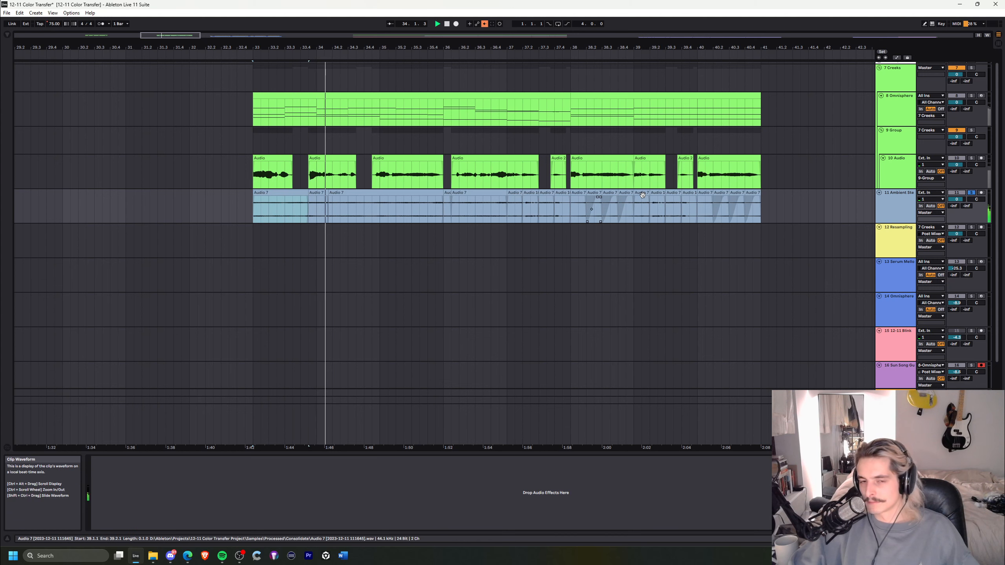
{"action": "left_click", "coordinate": [445, 211]}
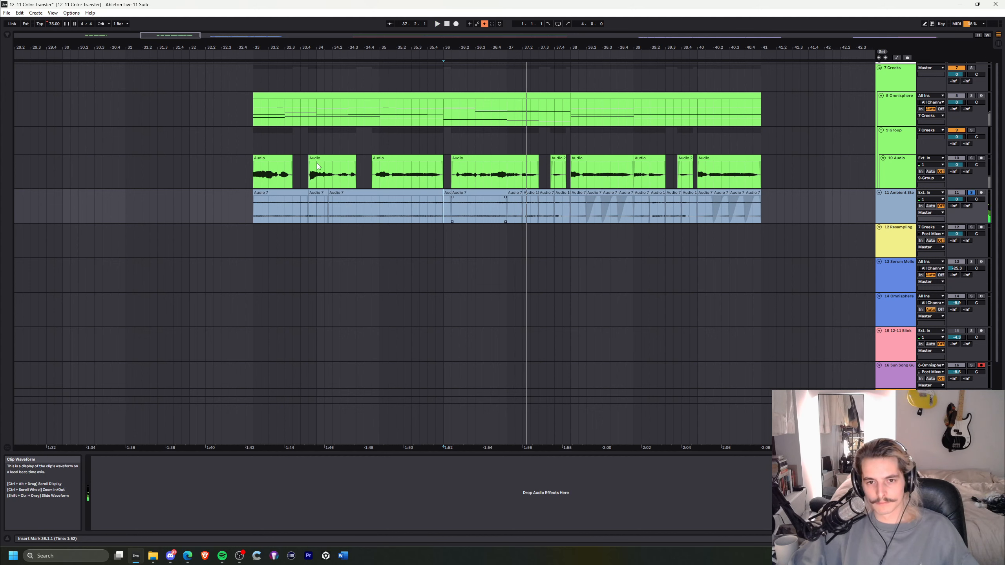
{"action": "left_click_drag", "start_coordinate": [253, 48], "coordinate": [260, 35]}
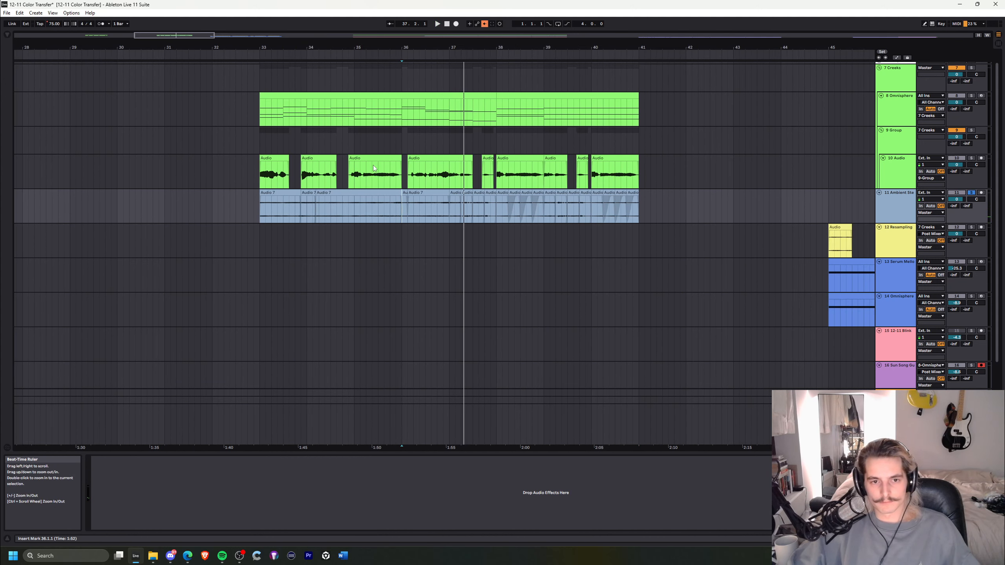
{"action": "left_click", "coordinate": [281, 193]}
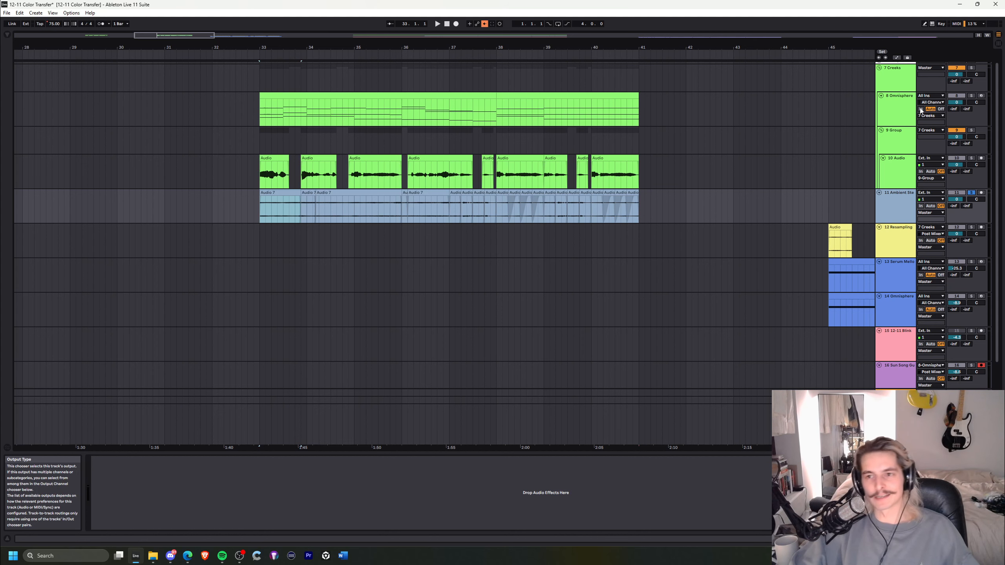
Solo the 7 Creeks group, select its first ap_cepstral morph, and play from 33.1.1
{"action": "left_click", "coordinate": [908, 81]}
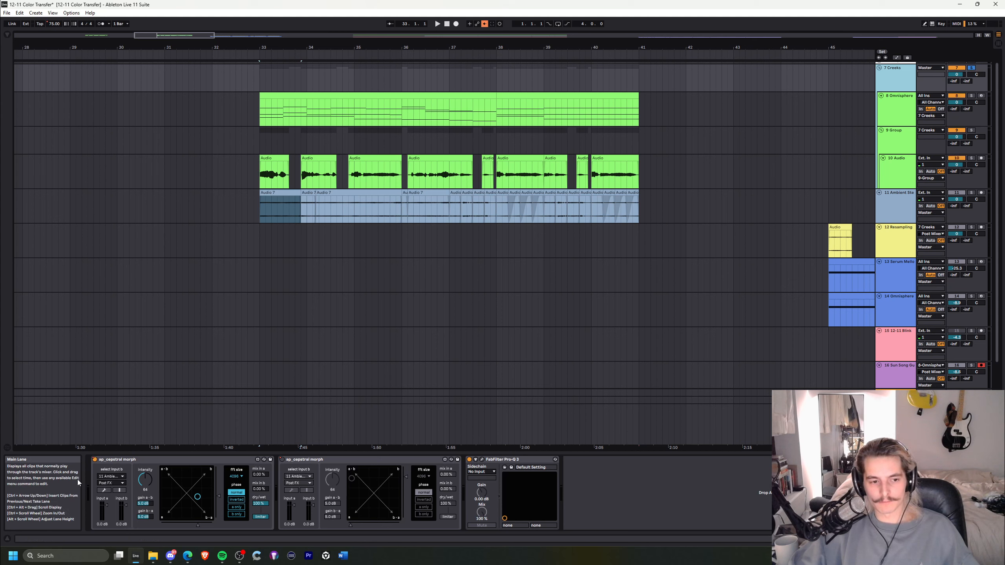
{"action": "left_click", "coordinate": [123, 462]}
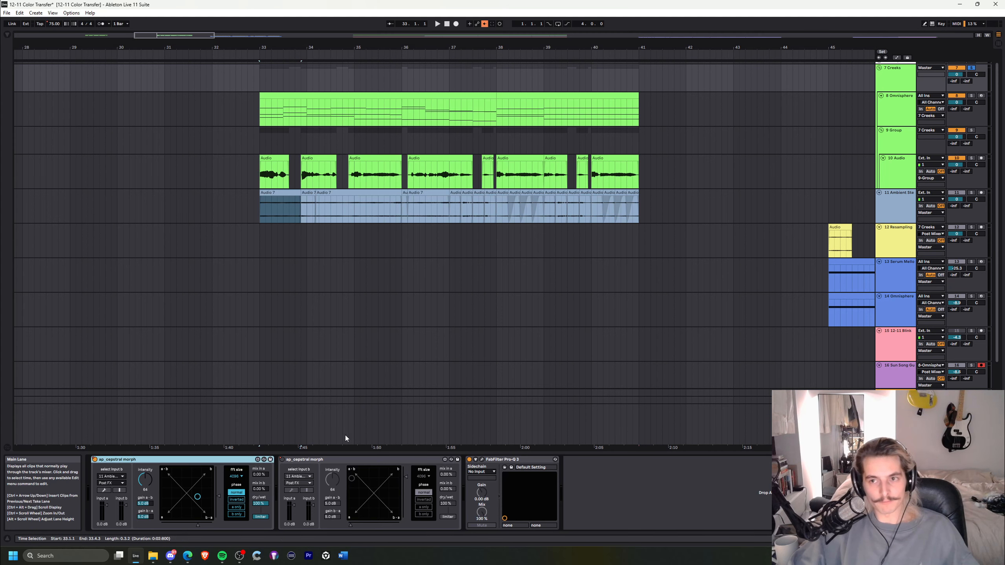
{"action": "left_click", "coordinate": [259, 115]}
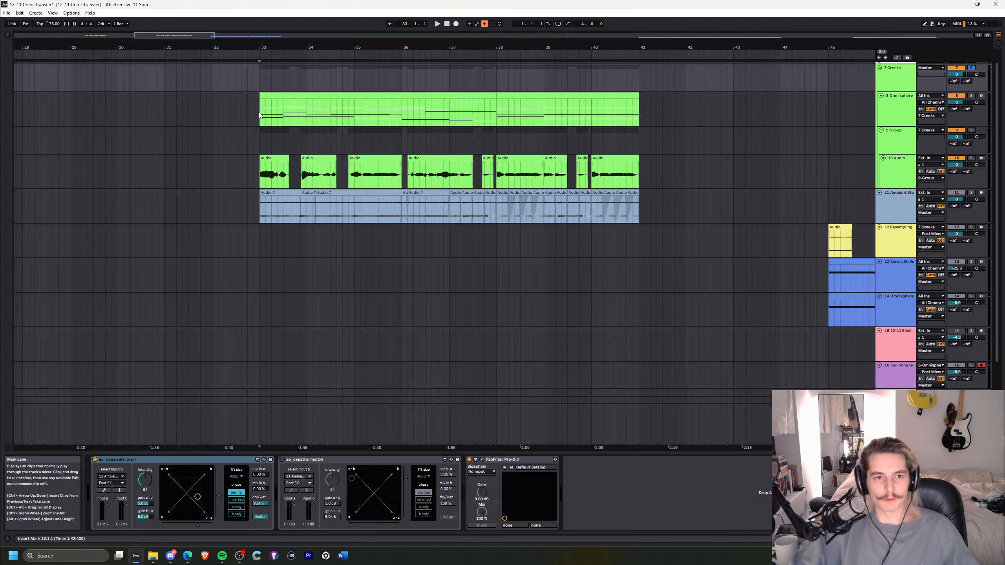
{"action": "key", "text": "space"}
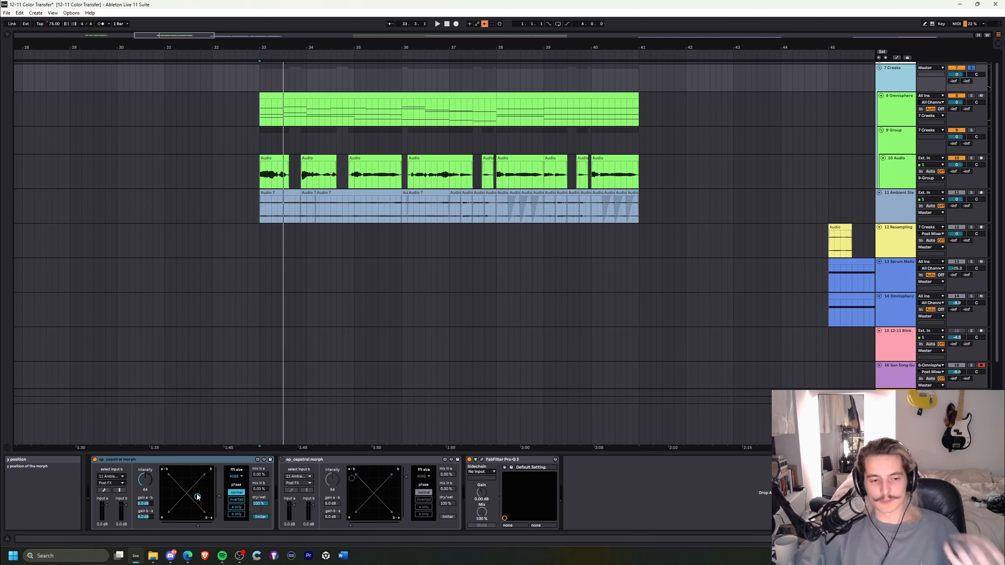
Play from 36.1.1 and move the morph point of the 7 Creeks group's first ap_cepstral morph to about the centre
{"action": "left_click", "coordinate": [403, 115]}
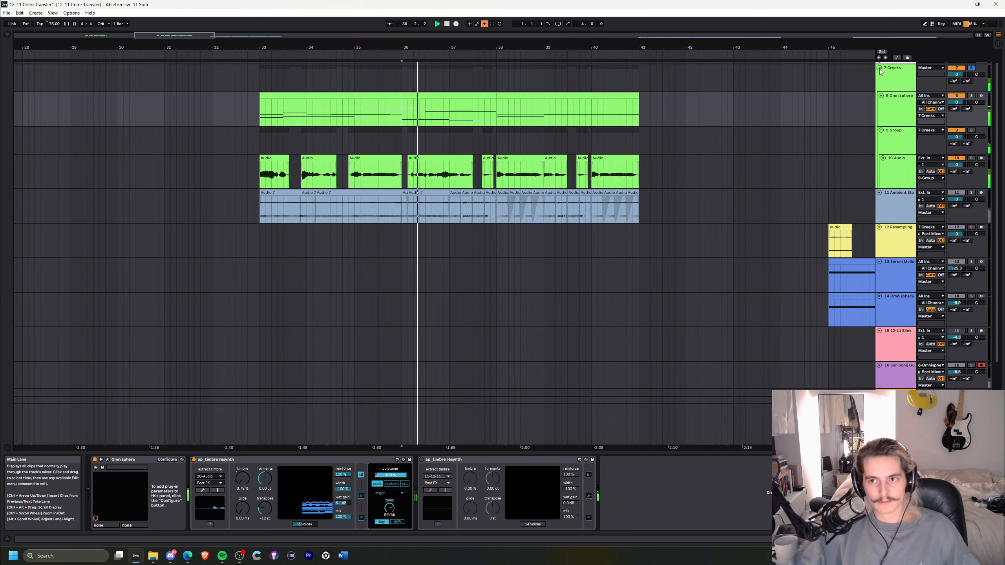
{"action": "left_click", "coordinate": [895, 75]}
{"action": "mouse_move", "coordinate": [198, 497]}
{"action": "left_mouse_down"}
{"action": "mouse_move", "coordinate": [144, 475]}
{"action": "mouse_move", "coordinate": [144, 463]}
{"action": "mouse_move", "coordinate": [189, 497]}
{"action": "mouse_move", "coordinate": [146, 511]}
{"action": "mouse_move", "coordinate": [181, 490]}
{"action": "mouse_move", "coordinate": [172, 485]}
{"action": "mouse_move", "coordinate": [185, 499]}
{"action": "mouse_move", "coordinate": [199, 492]}
{"action": "left_mouse_up"}
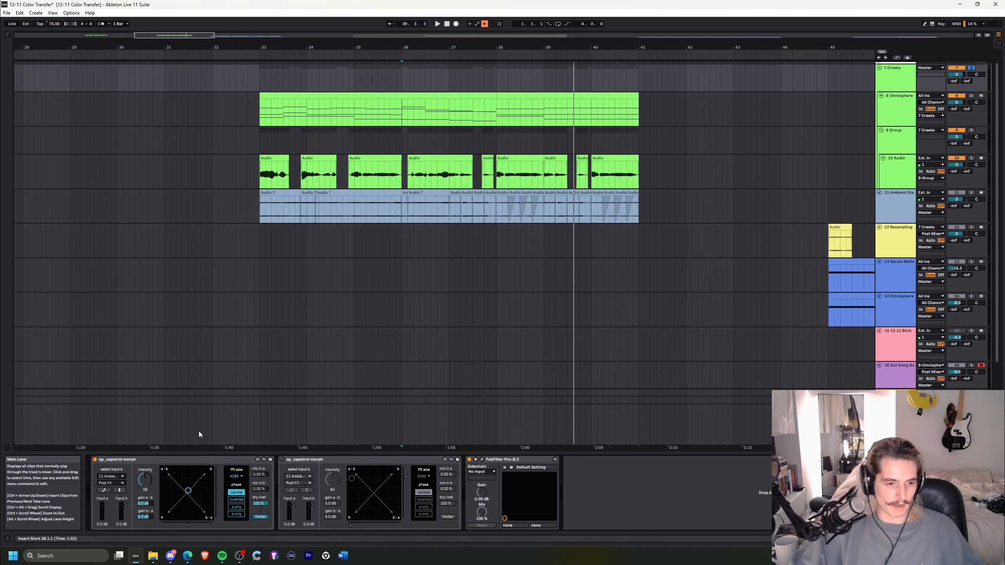
Show the devices of the 10 Audio and 8 Omnisphere tracks and select Omnisphere's first ap_timbre resynth
{"action": "left_click", "coordinate": [891, 177]}
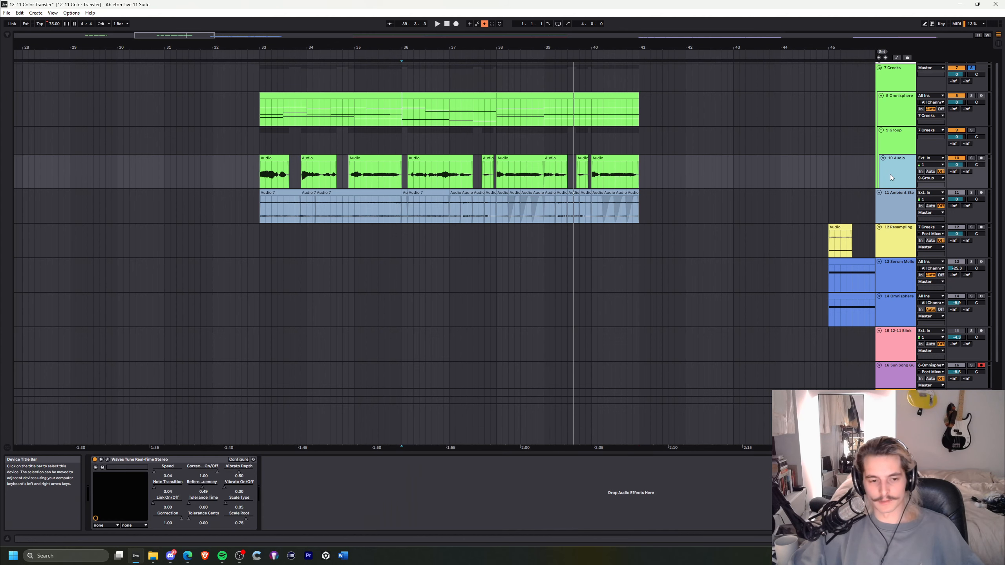
{"action": "left_click", "coordinate": [894, 137]}
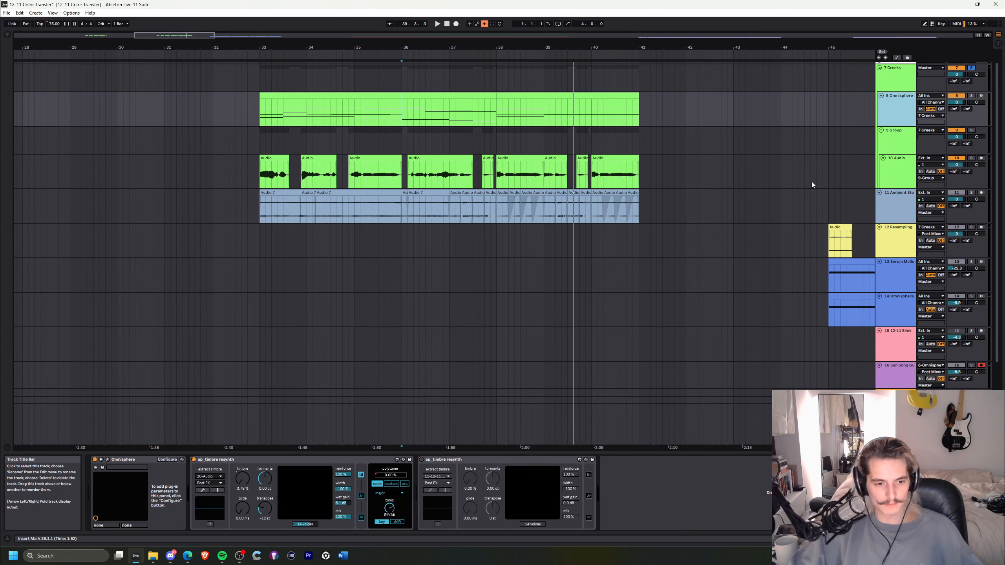
{"action": "left_click", "coordinate": [332, 461]}
Show the 4 Group track's device chain and select its ap_formant shifter
{"action": "scroll", "coordinate": [839, 150], "scroll_direction": "up", "scroll_amount": 1}
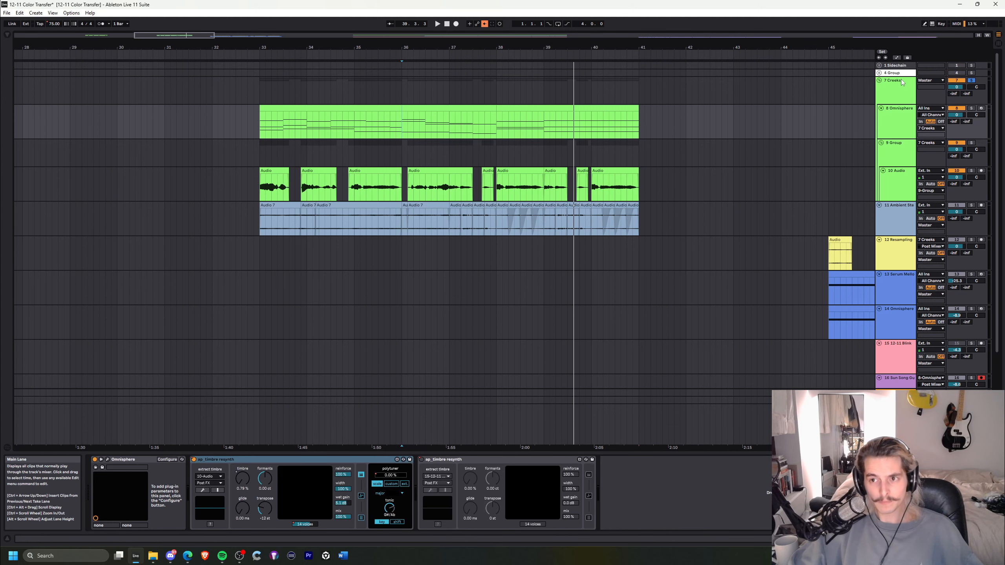
{"action": "left_click", "coordinate": [900, 74]}
{"action": "left_click", "coordinate": [314, 460]}
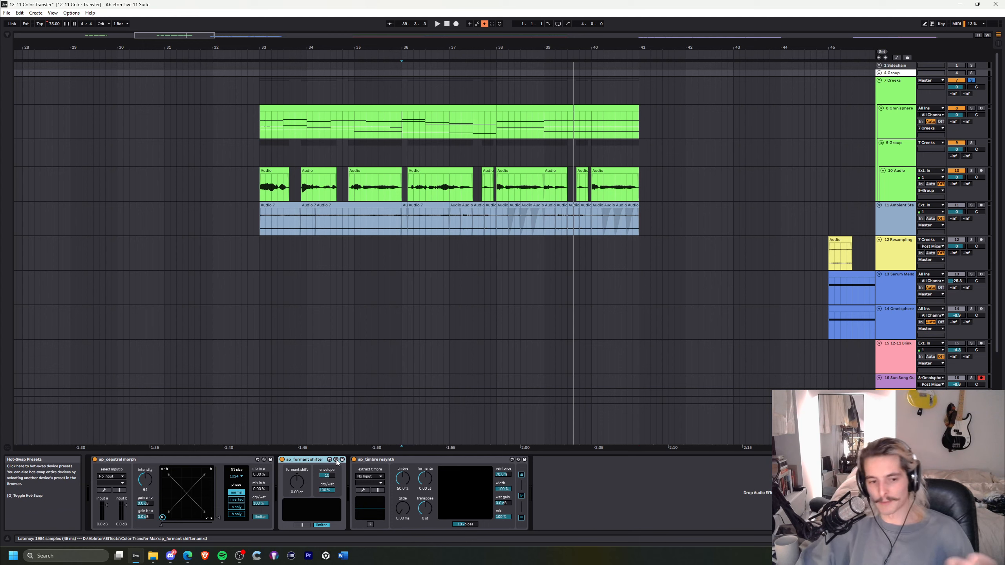
Play the 7 Creeks group from 36.1.1 and move its first ap_cepstral morph's point slightly right of and below centre
{"action": "left_click", "coordinate": [890, 92]}
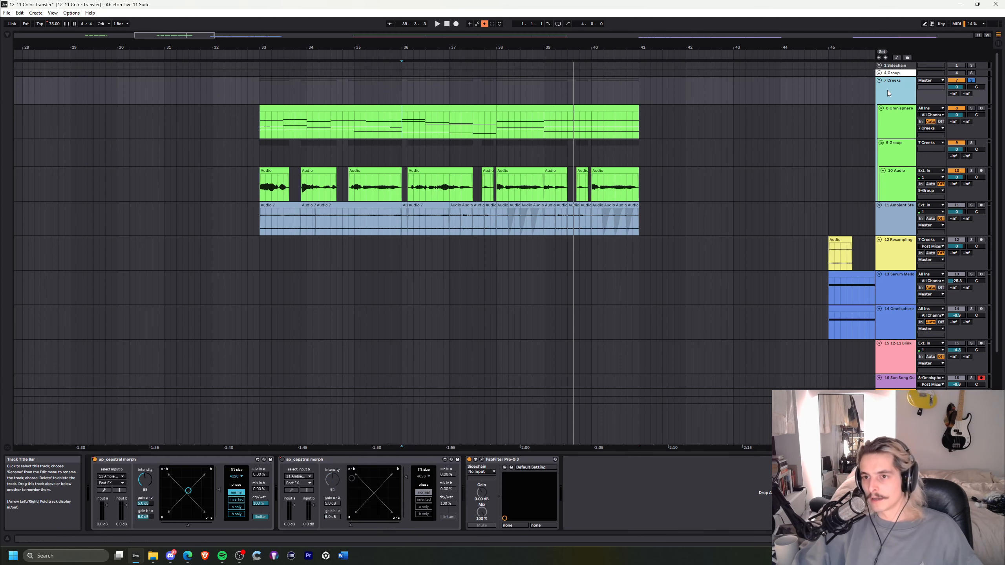
{"action": "left_click", "coordinate": [405, 132]}
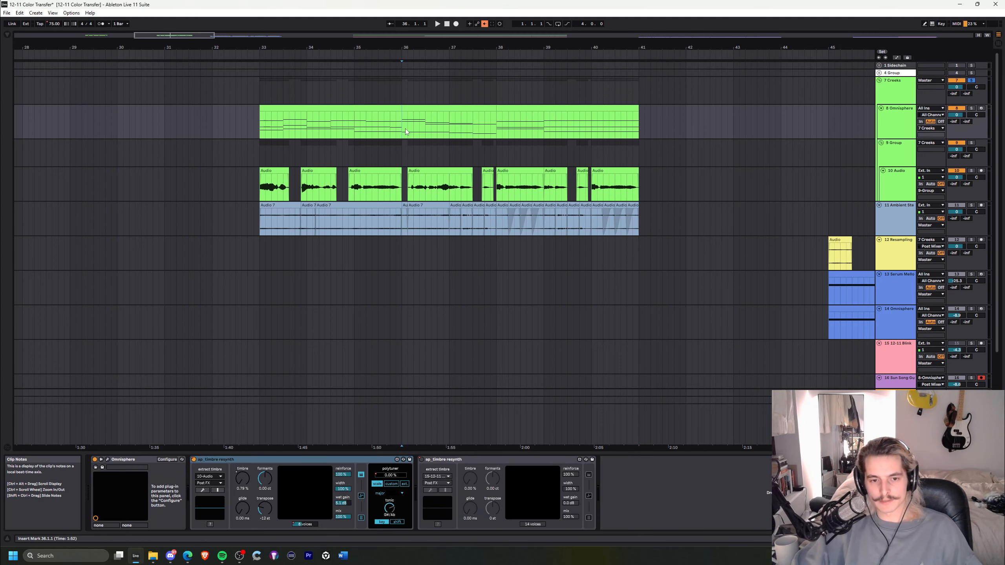
{"action": "left_click", "coordinate": [906, 93]}
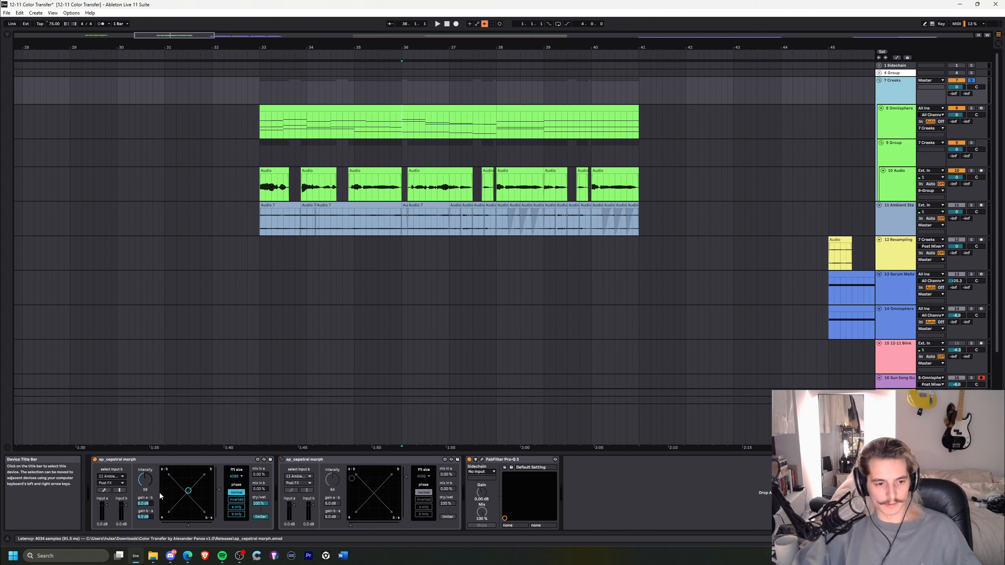
{"action": "key", "text": "space"}
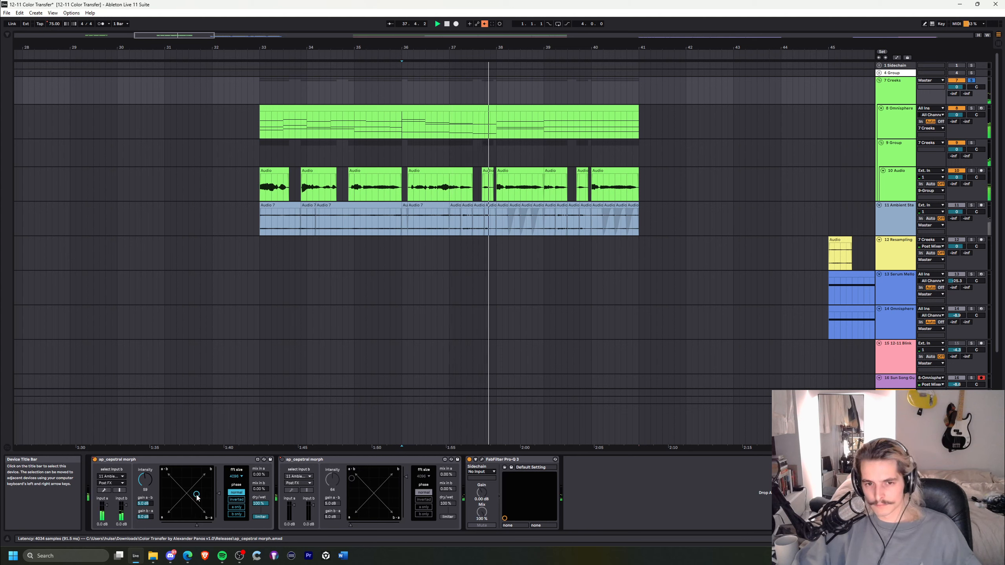
{"action": "left_click_drag", "start_coordinate": [197, 496], "coordinate": [199, 496]}
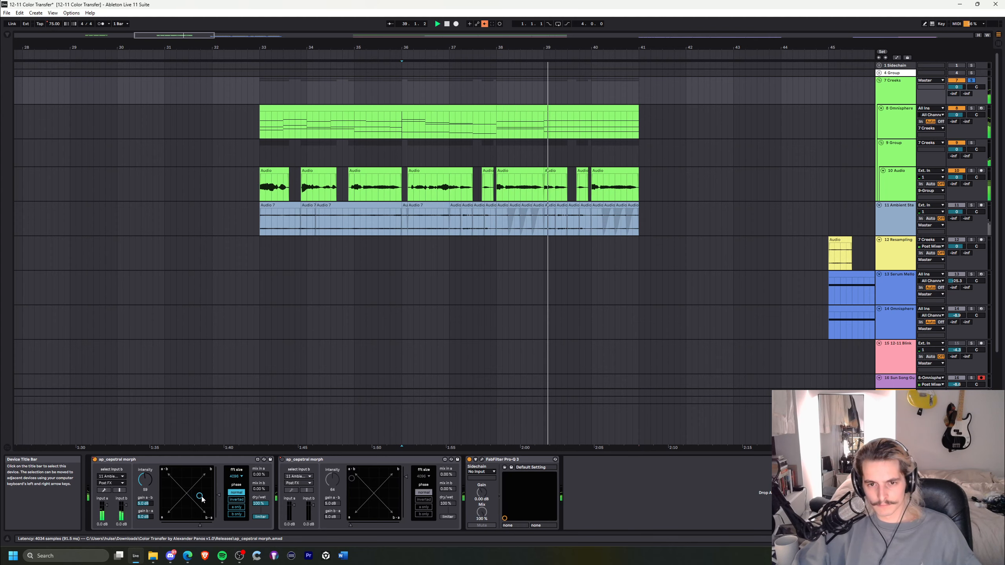
{"action": "key", "text": "space"}
Place the insert marker at 45.1.1 on the 12 Resampling track and solo that track instead of the 7 Creeks group
{"action": "left_click_drag", "start_coordinate": [606, 46], "coordinate": [362, 31]}
{"action": "left_click_drag", "start_coordinate": [360, 45], "coordinate": [359, 46]}
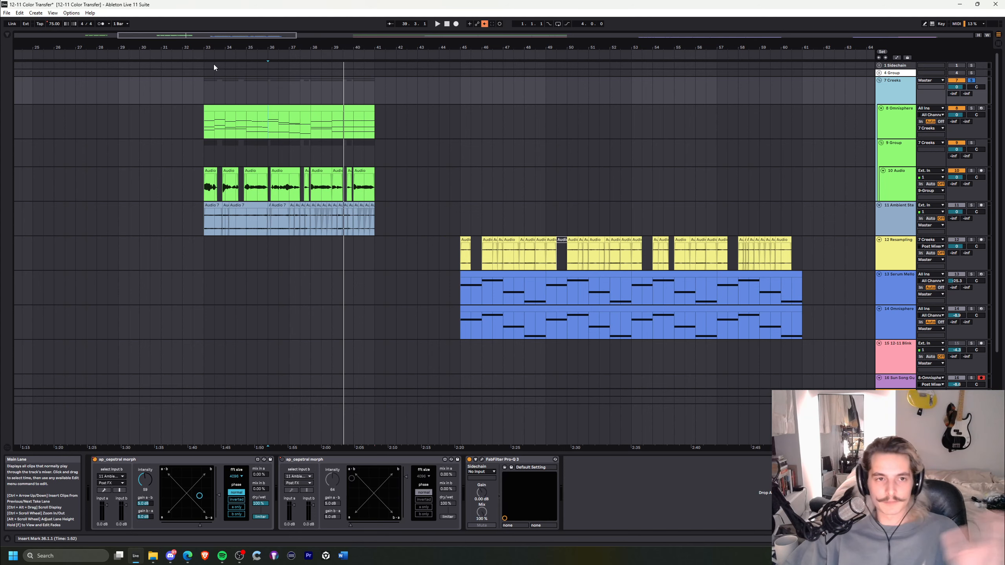
{"action": "mouse_move", "coordinate": [217, 48]}
{"action": "left_mouse_down"}
{"action": "mouse_move", "coordinate": [221, 15]}
{"action": "mouse_move", "coordinate": [220, 50]}
{"action": "left_mouse_up"}
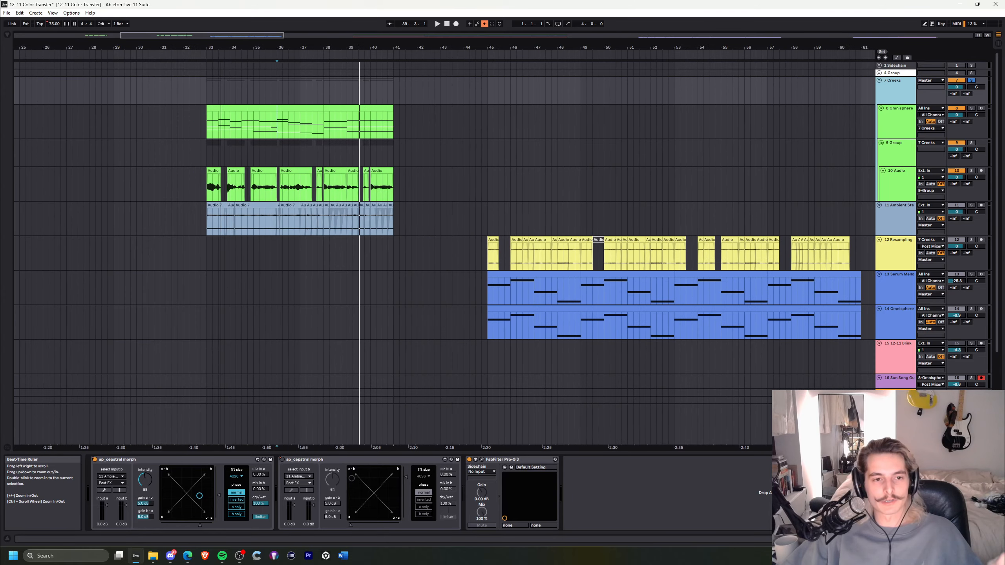
{"action": "left_click", "coordinate": [207, 219]}
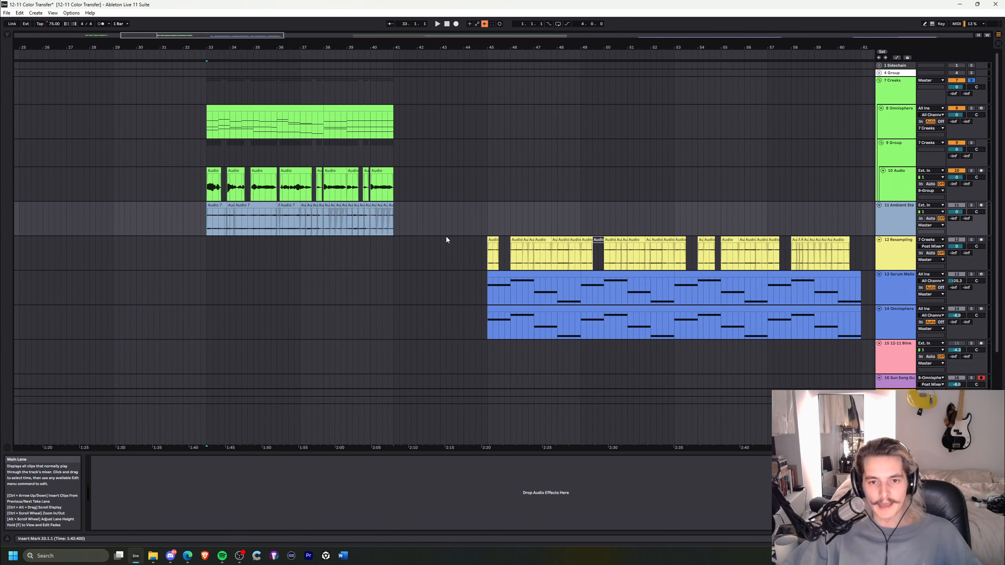
{"action": "left_click", "coordinate": [490, 261]}
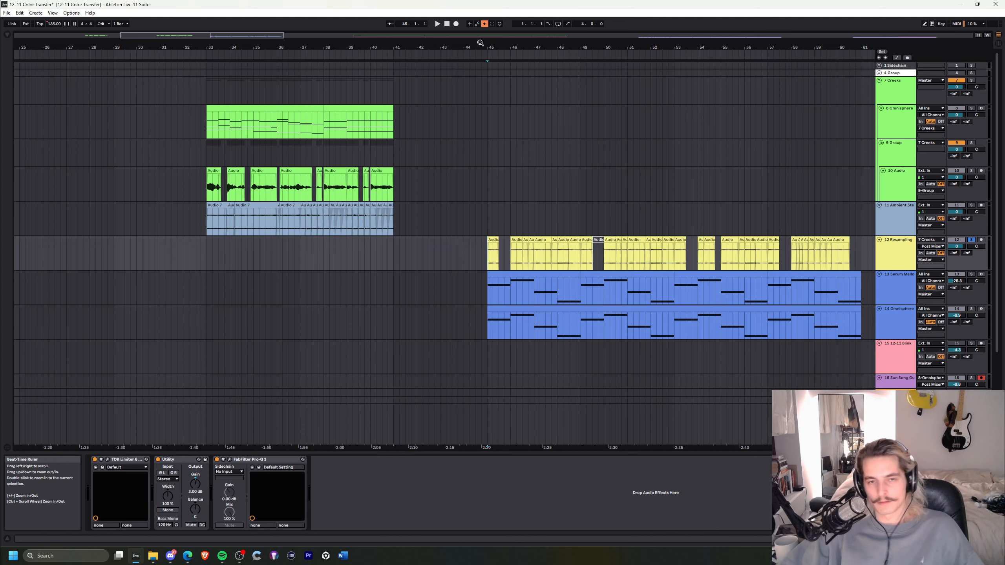
{"action": "left_click_drag", "start_coordinate": [470, 55], "coordinate": [394, 59]}
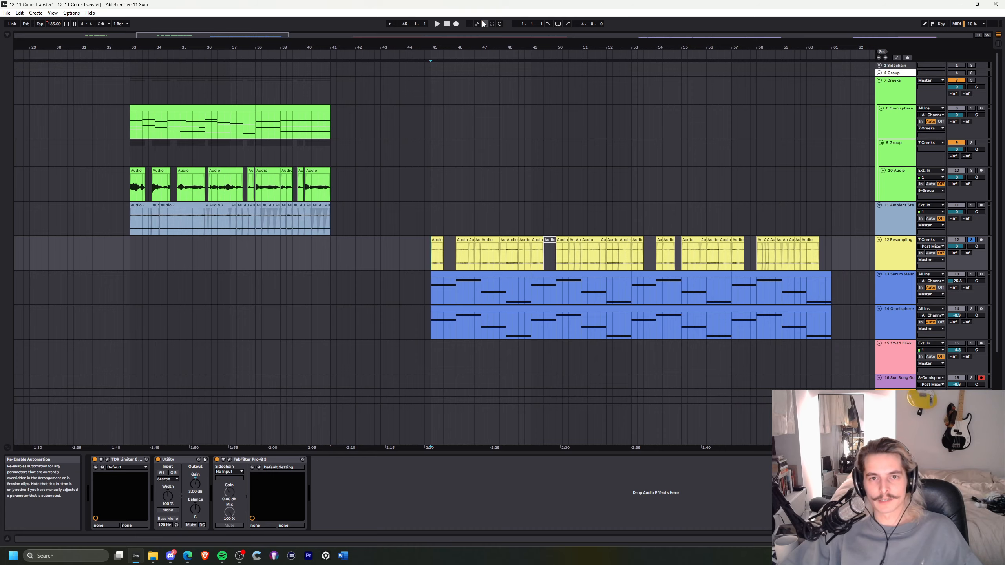
{"action": "mouse_move", "coordinate": [470, 55]}
{"action": "left_mouse_down"}
{"action": "mouse_move", "coordinate": [306, 63]}
{"action": "mouse_move", "coordinate": [318, 48]}
{"action": "left_mouse_up"}
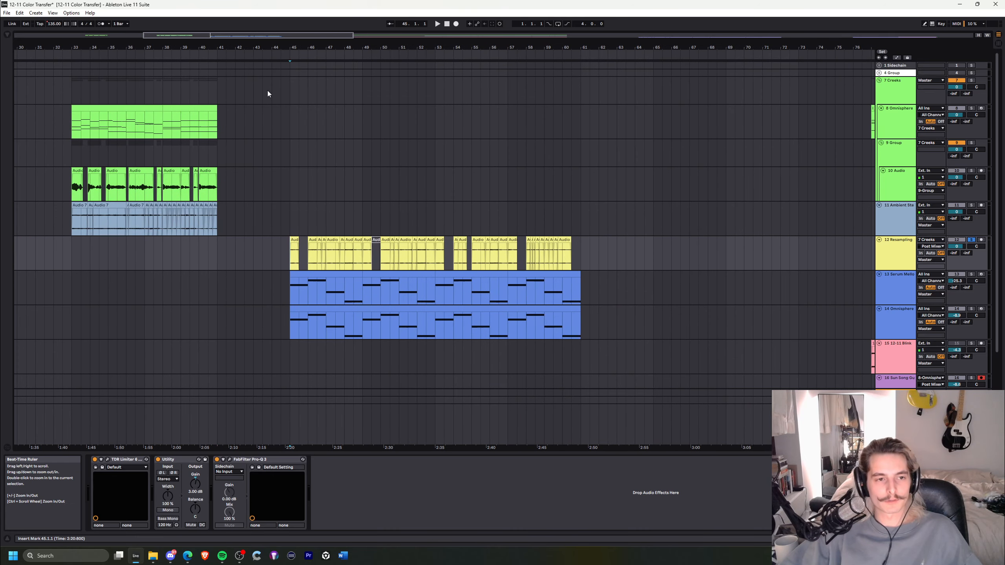
Unsolo the 12 Resampling track and play the full arrangement from 45.1.1
{"action": "left_click", "coordinate": [121, 225]}
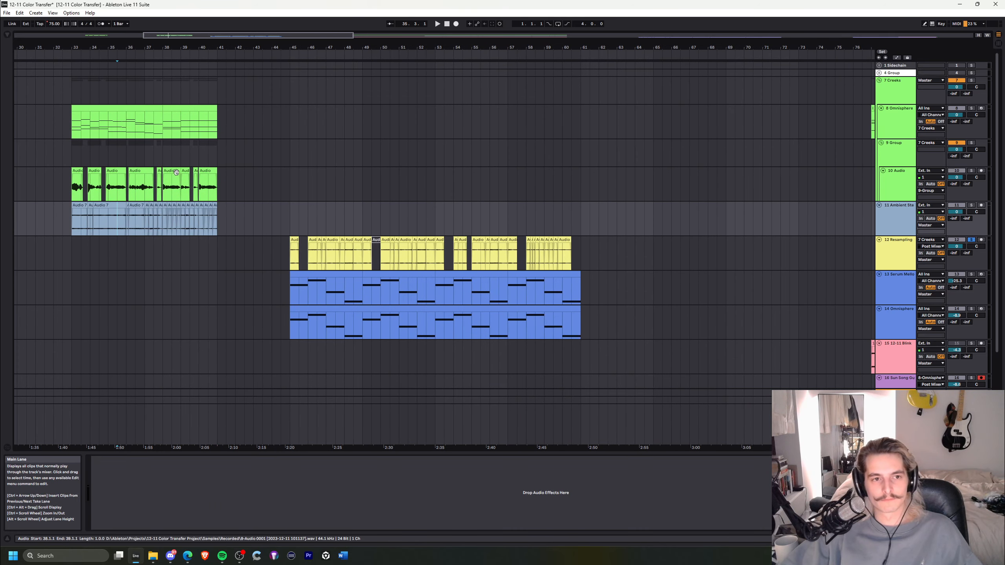
{"action": "left_click", "coordinate": [289, 259]}
{"action": "key", "text": "s"}
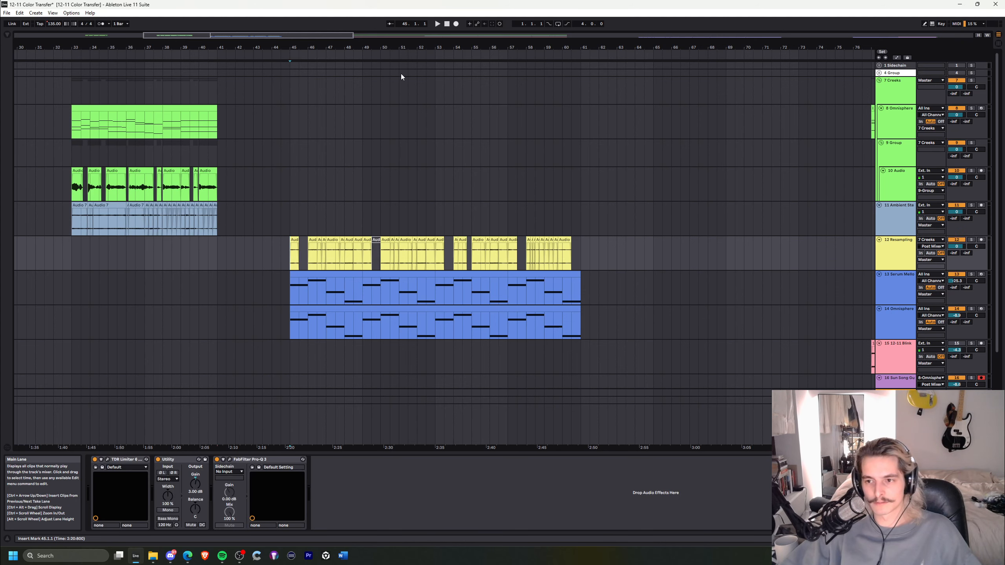
{"action": "key", "text": "space"}
{"action": "left_click_drag", "start_coordinate": [402, 48], "coordinate": [424, 48]}
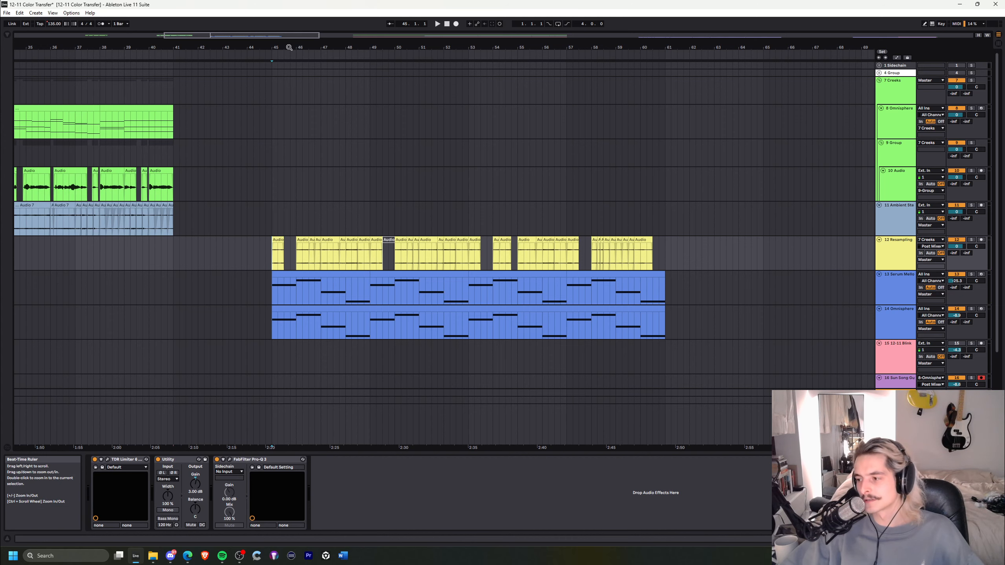
Highlight the source clips of the 8 Omnisphere, 10 Audio and 11 Ambient tracks between bars 33 and 41
{"action": "left_click_drag", "start_coordinate": [290, 47], "coordinate": [309, 41]}
{"action": "left_click_drag", "start_coordinate": [57, 183], "coordinate": [214, 121]}
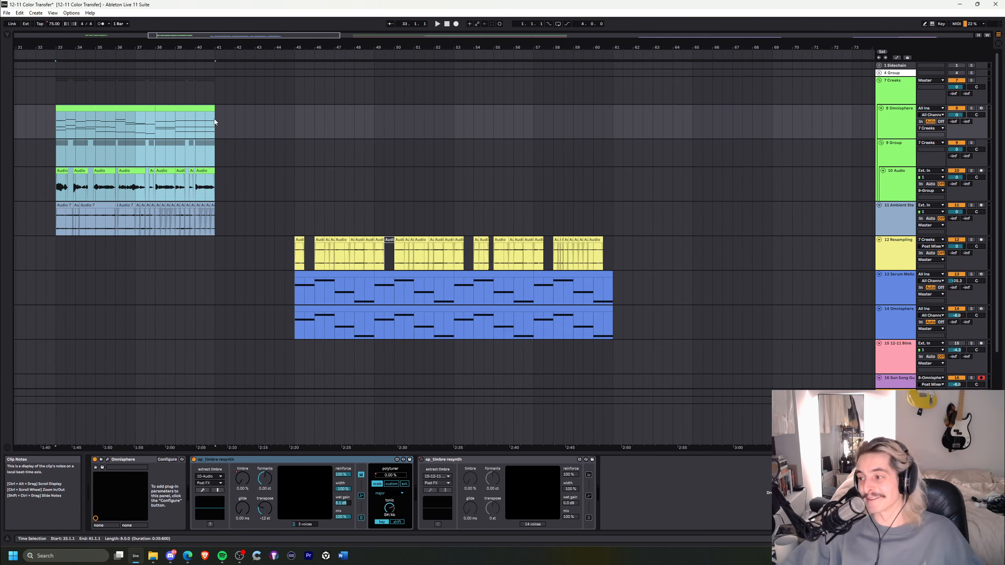
{"action": "left_click_drag", "start_coordinate": [54, 225], "coordinate": [217, 220]}
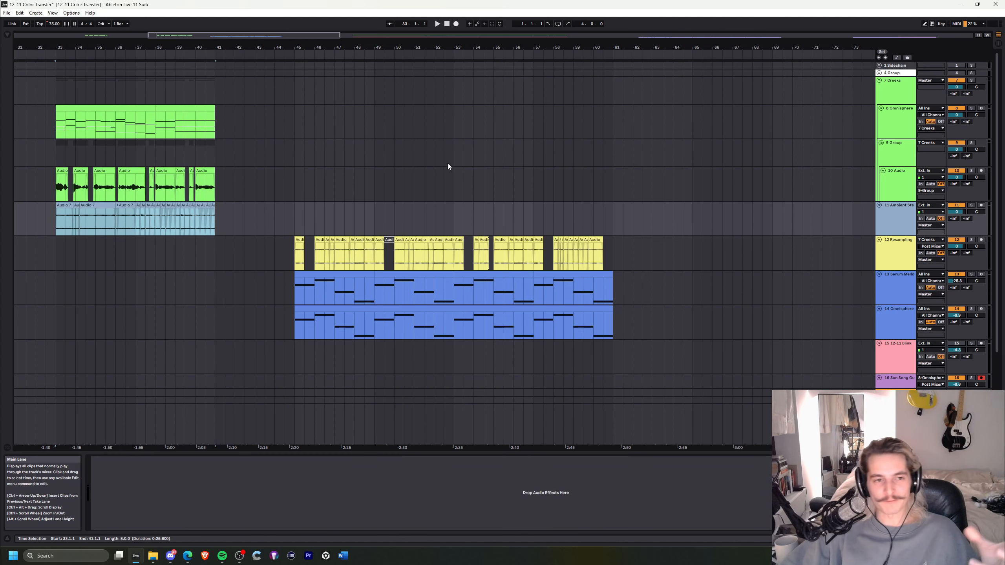
{"action": "left_click", "coordinate": [49, 188]}
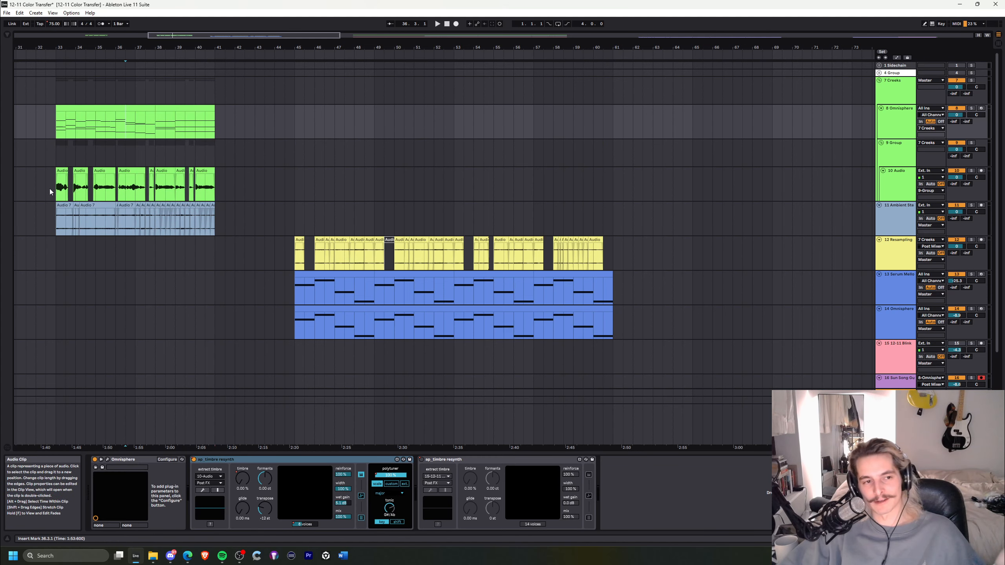
{"action": "left_click_drag", "start_coordinate": [49, 189], "coordinate": [236, 171]}
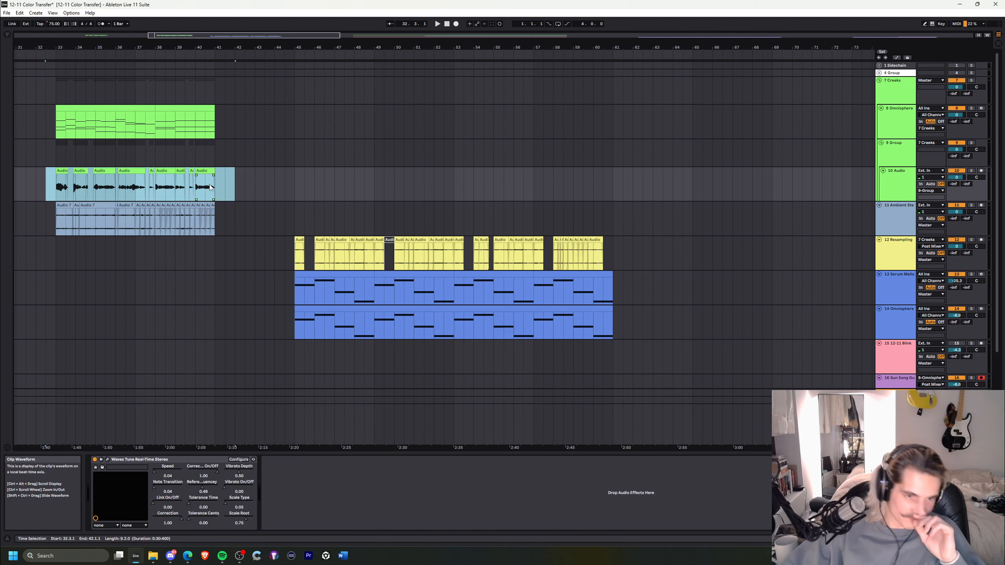
{"action": "left_click_drag", "start_coordinate": [26, 122], "coordinate": [256, 169]}
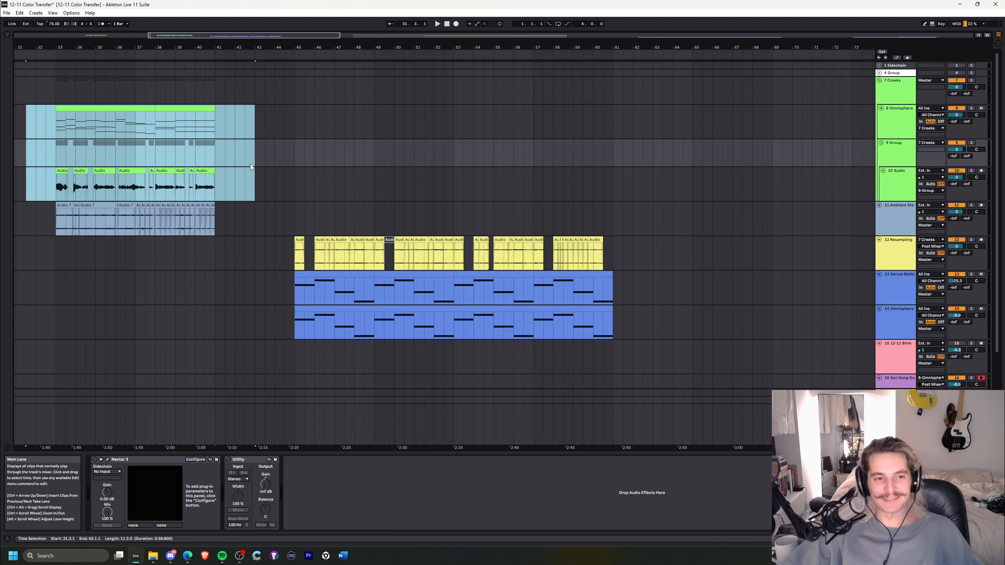
{"action": "left_click_drag", "start_coordinate": [53, 225], "coordinate": [163, 229]}
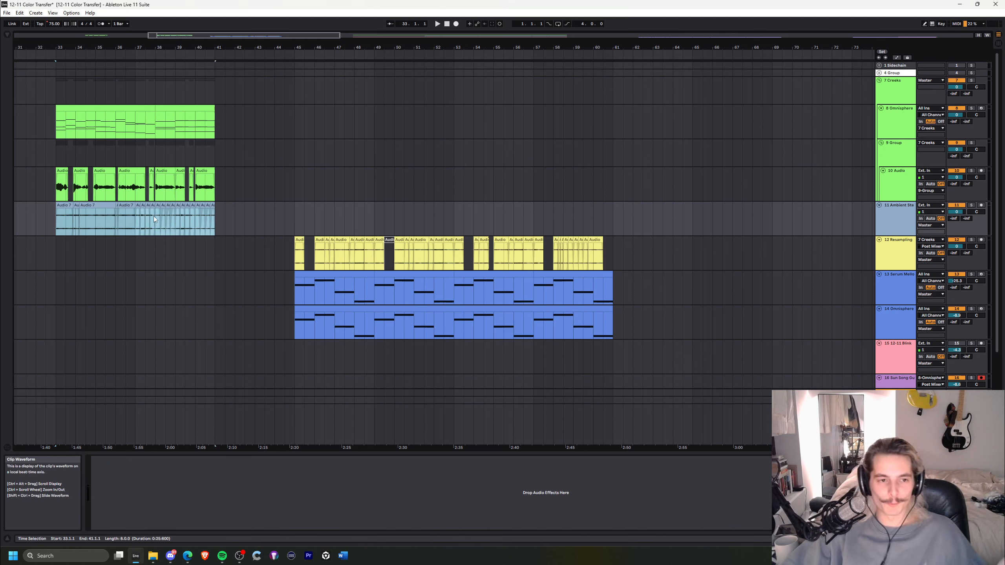
Select the MIDI clips on the 13 Serum and 14 Omnisphere tracks at bar 45 and play from 45.1.1
{"action": "left_click", "coordinate": [300, 257]}
{"action": "left_click", "coordinate": [313, 303]}
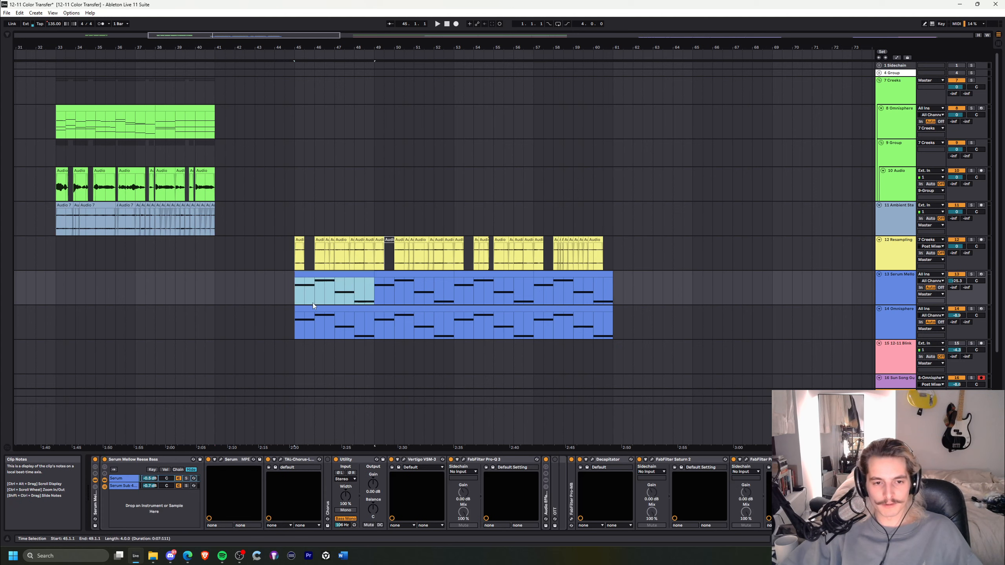
{"action": "left_click", "coordinate": [316, 309]}
{"action": "key", "text": "space"}
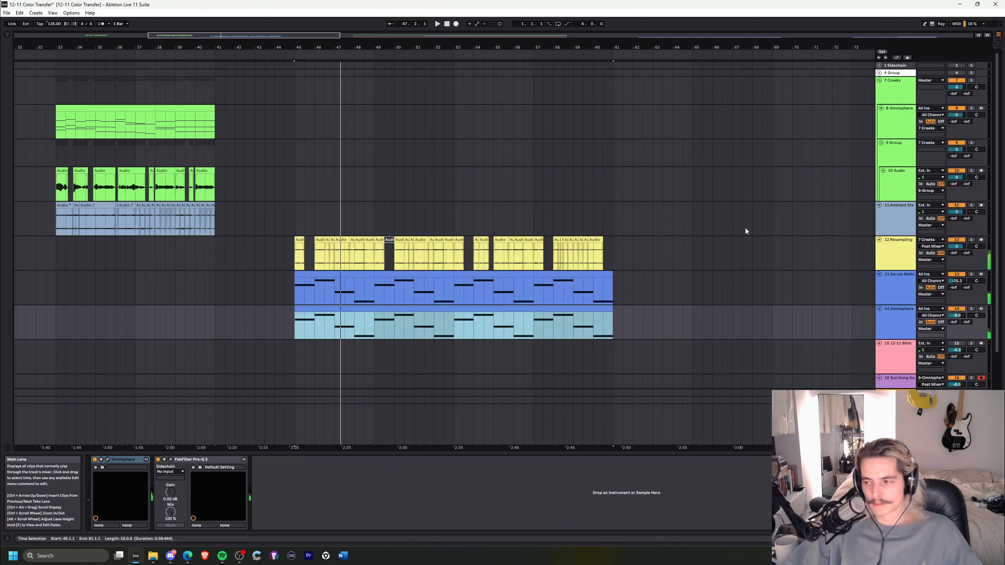
Place the insert marker at 51.3.1 on the 12 Resampling track and show the 8 Omnisphere track's device chain
{"action": "left_click", "coordinate": [428, 262]}
{"action": "mouse_move", "coordinate": [472, 47]}
{"action": "left_mouse_down"}
{"action": "mouse_move", "coordinate": [358, 47]}
{"action": "mouse_move", "coordinate": [471, 53]}
{"action": "left_mouse_up"}
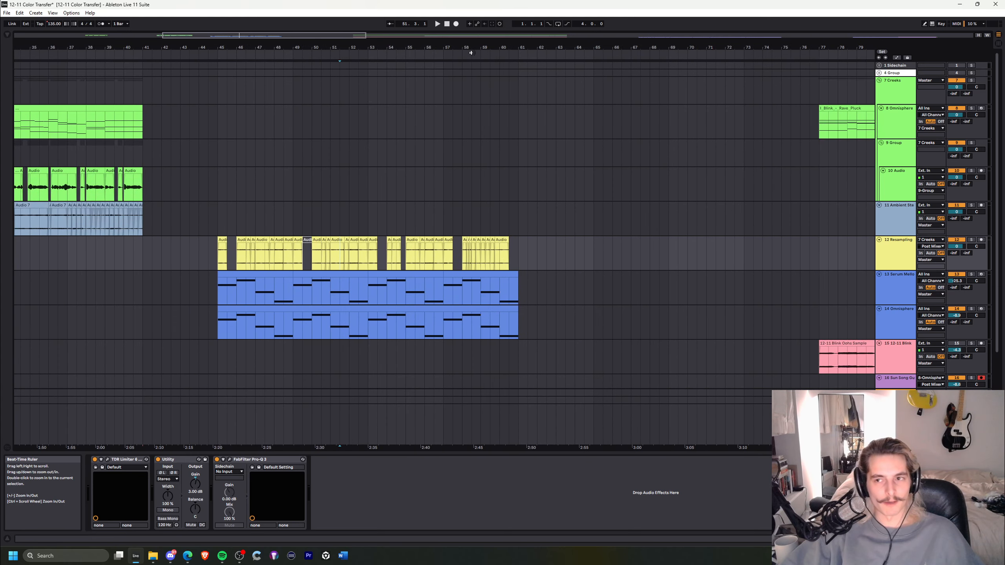
{"action": "left_click", "coordinate": [904, 134]}
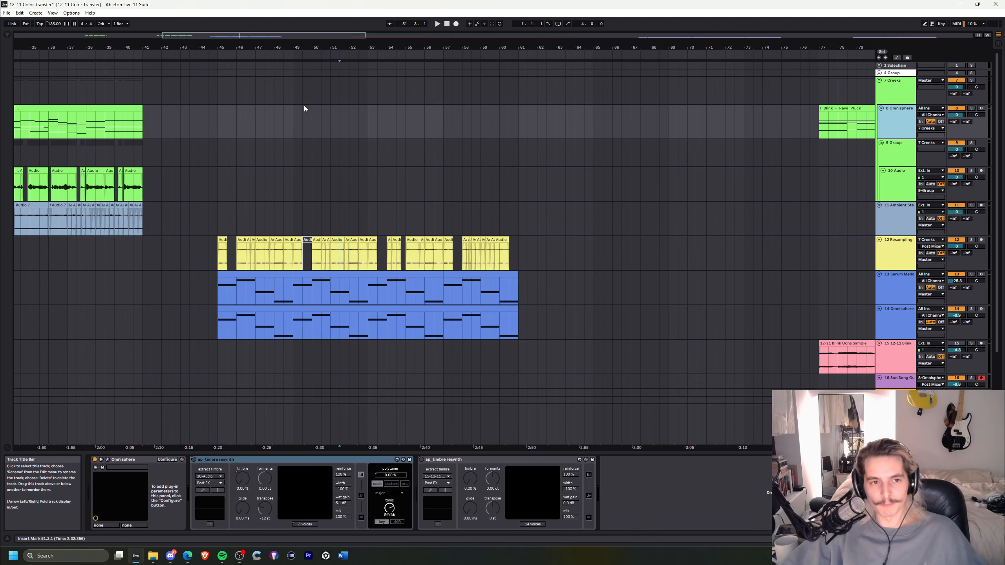
{"action": "left_click_drag", "start_coordinate": [178, 48], "coordinate": [185, 61]}
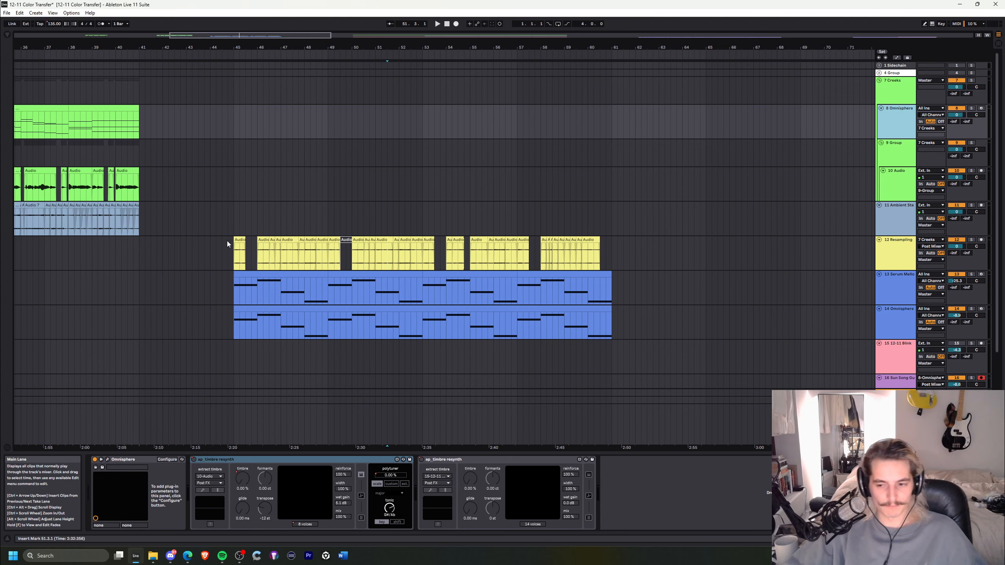
Select the 12 Resampling track's range from 45.1.1 to 61.1.1 and play it with the accompanying tracks
{"action": "left_click", "coordinate": [235, 254]}
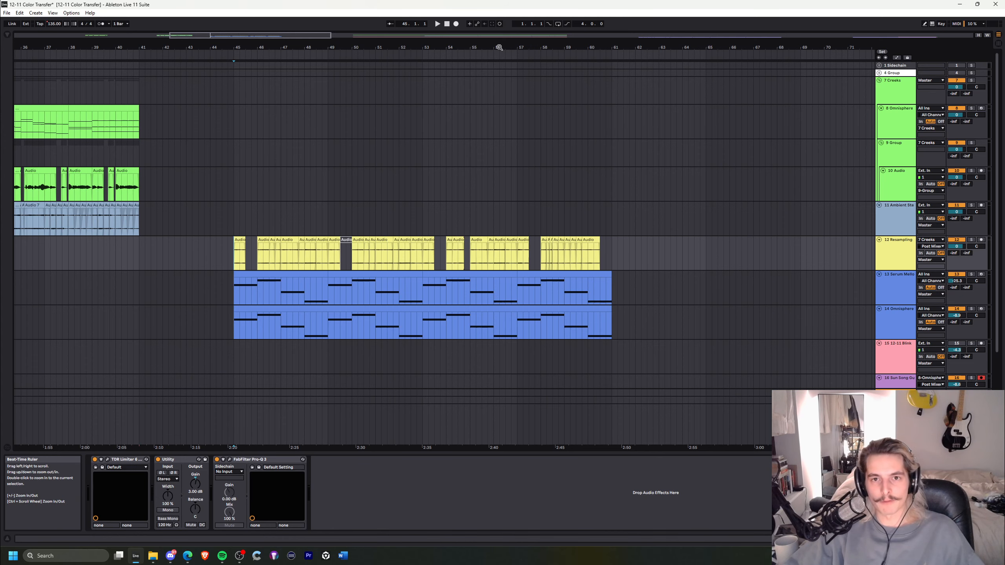
{"action": "left_click_drag", "start_coordinate": [500, 46], "coordinate": [498, 49]}
{"action": "left_click_drag", "start_coordinate": [177, 253], "coordinate": [631, 255]}
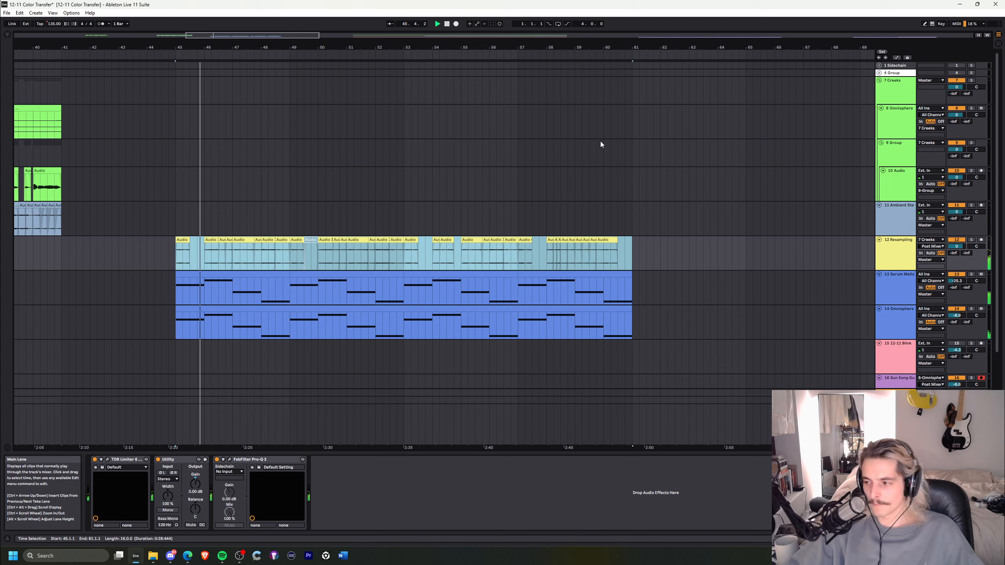
{"action": "left_click_drag", "start_coordinate": [492, 47], "coordinate": [345, 47]}
{"action": "key", "text": "space"}
{"action": "left_click", "coordinate": [313, 295]}
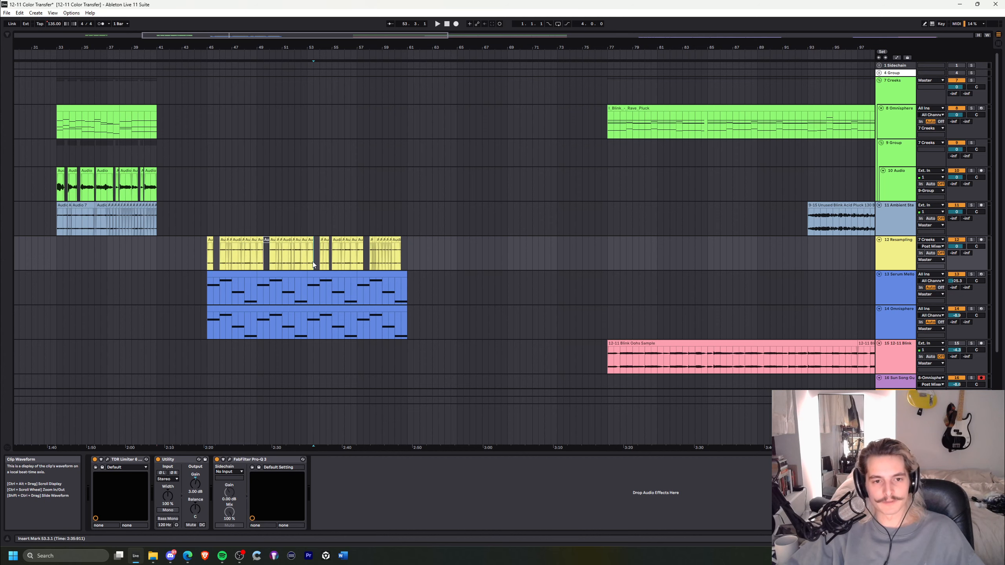
Solo the 15 12-11 Blink track and play its vocal sample from 77.1.1
{"action": "left_click_drag", "start_coordinate": [593, 38], "coordinate": [391, 36]}
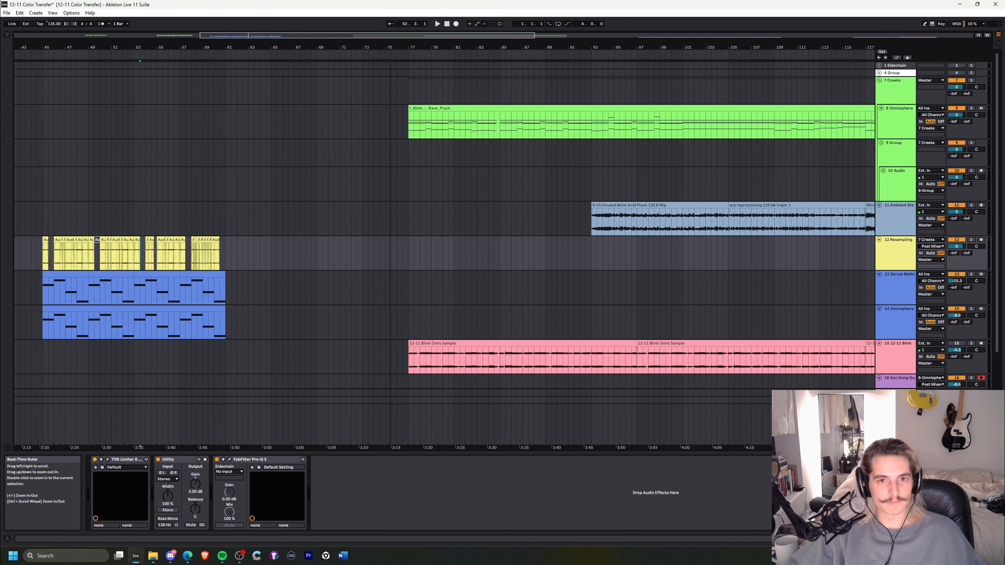
{"action": "left_click_drag", "start_coordinate": [390, 37], "coordinate": [383, 34]}
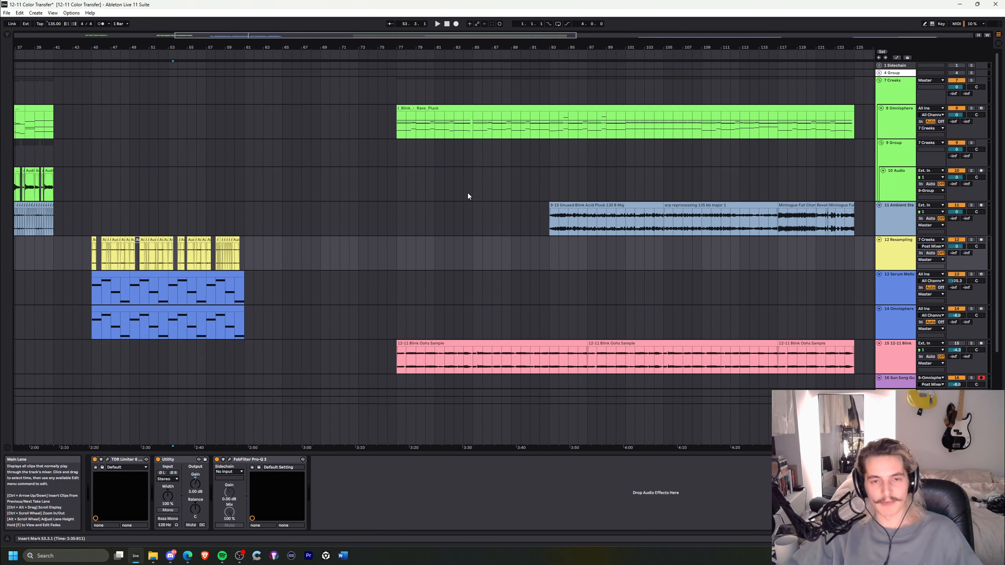
{"action": "left_click_drag", "start_coordinate": [495, 47], "coordinate": [324, 47]}
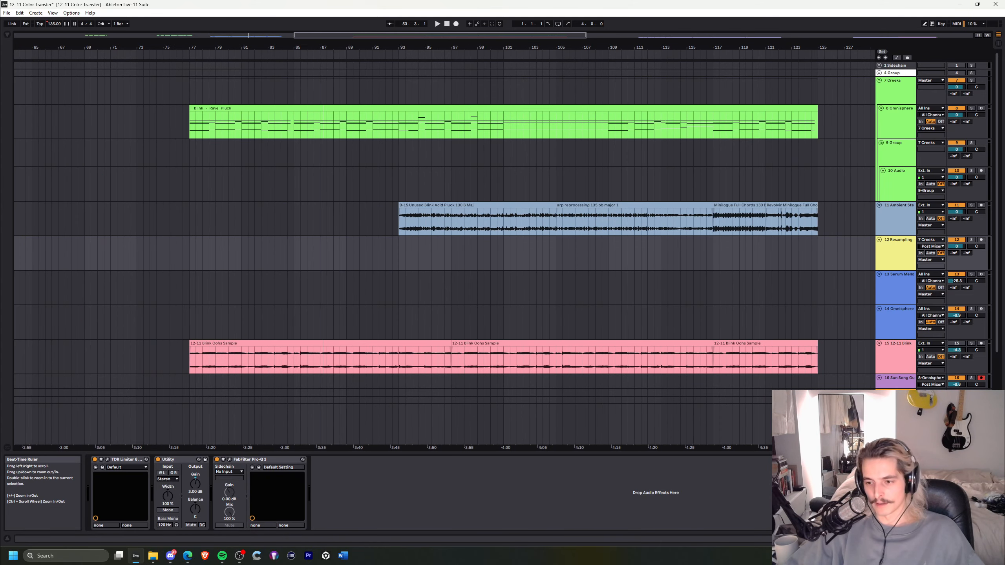
{"action": "left_click", "coordinate": [190, 364]}
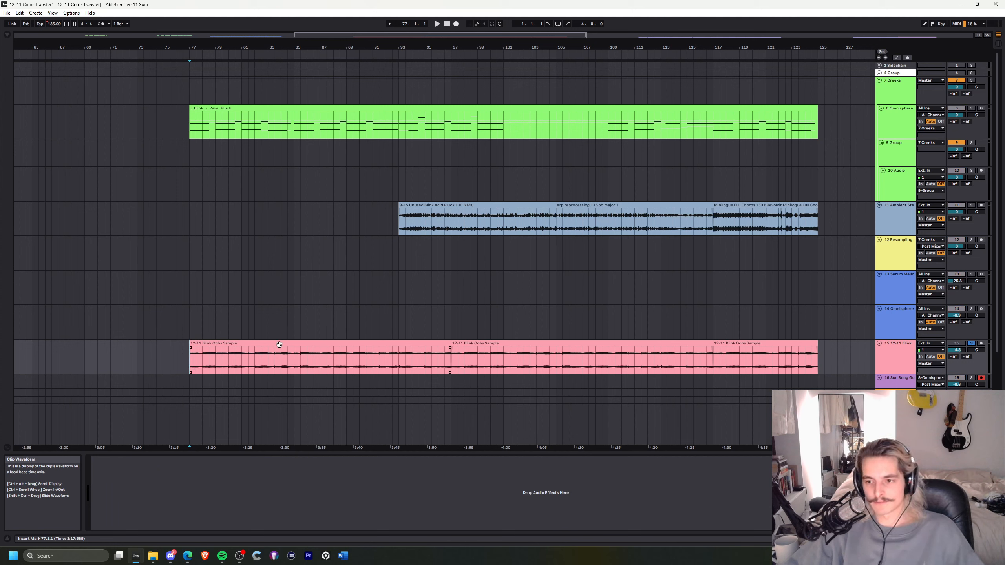
{"action": "key", "text": "space"}
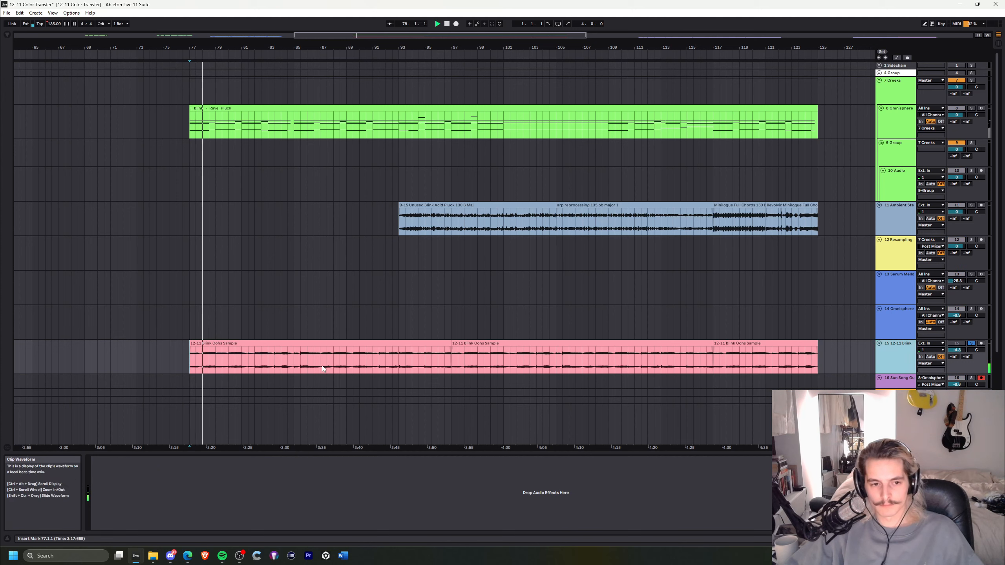
Stop playback, select the first clip on the 15 12-11 Blink track, and show the 8 Omnisphere track's device chain
{"action": "left_click", "coordinate": [248, 344]}
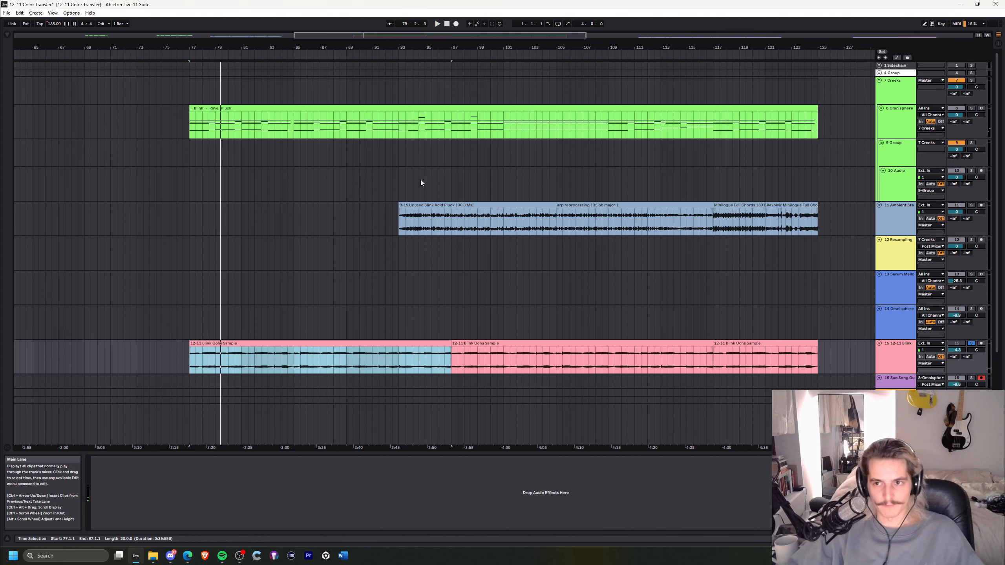
{"action": "left_click", "coordinate": [893, 130]}
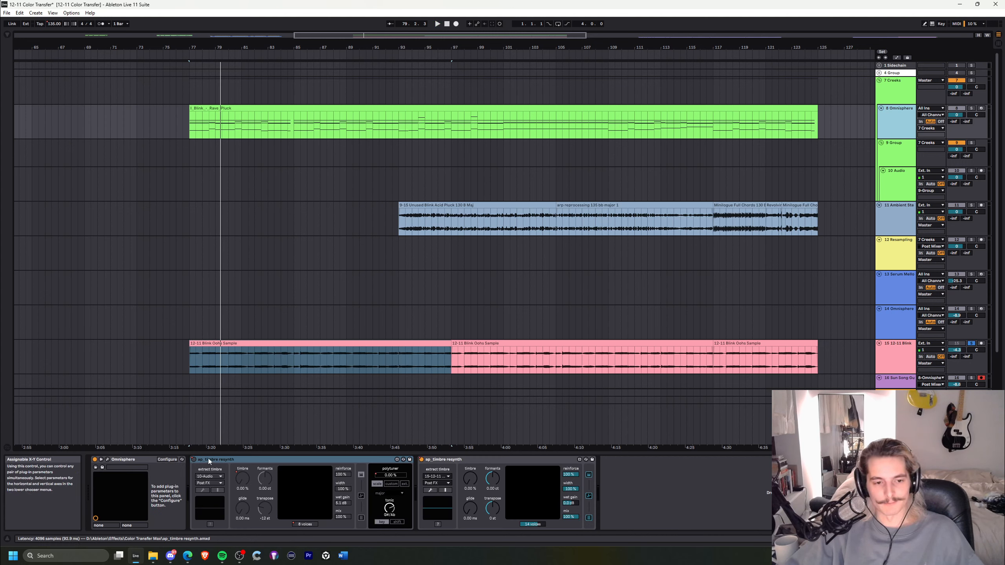
Solo the 8 Omnisphere track, play it from 77.1.1, and fold the first ap_timbre resynth device in its chain
{"action": "left_click", "coordinate": [191, 132]}
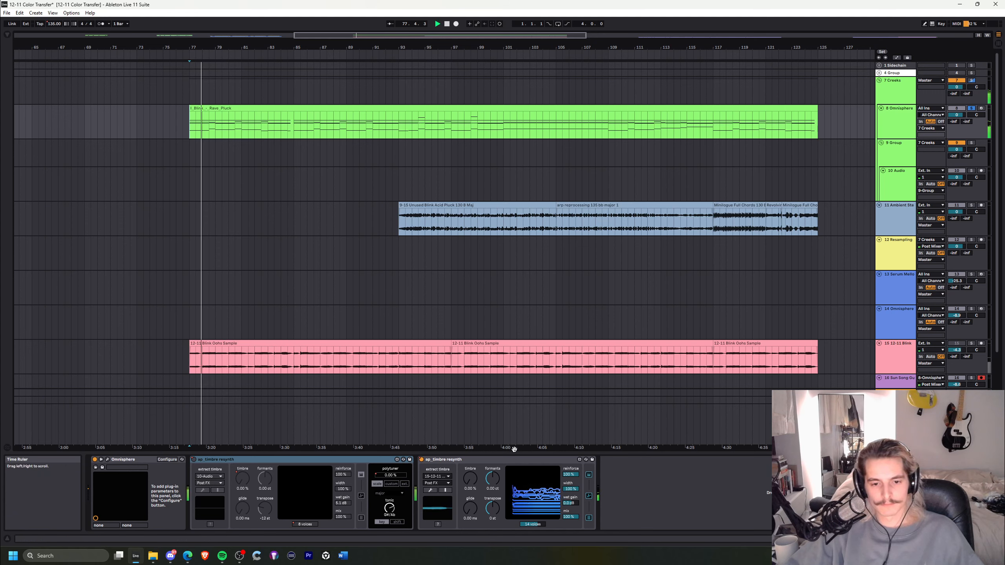
{"action": "left_click", "coordinate": [512, 461]}
{"action": "left_click", "coordinate": [276, 479]}
{"action": "key", "text": "Delete"}
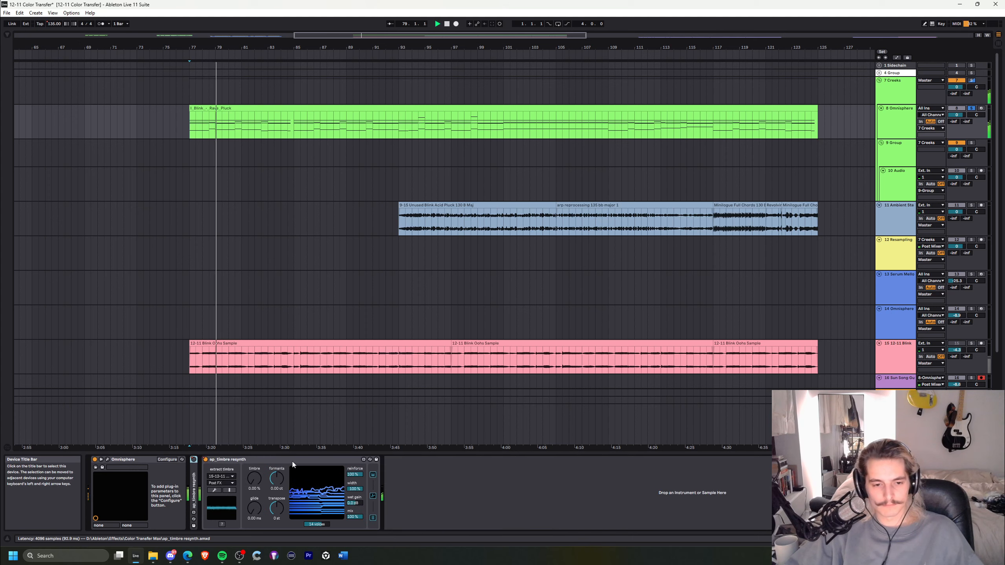
Audition ap_timbre resynth with timbre at 100 % and formants at 484.88 ct, set transpose to -12 st, and return timbre to 0 %
{"action": "left_click_drag", "start_coordinate": [276, 479], "coordinate": [260, 458]}
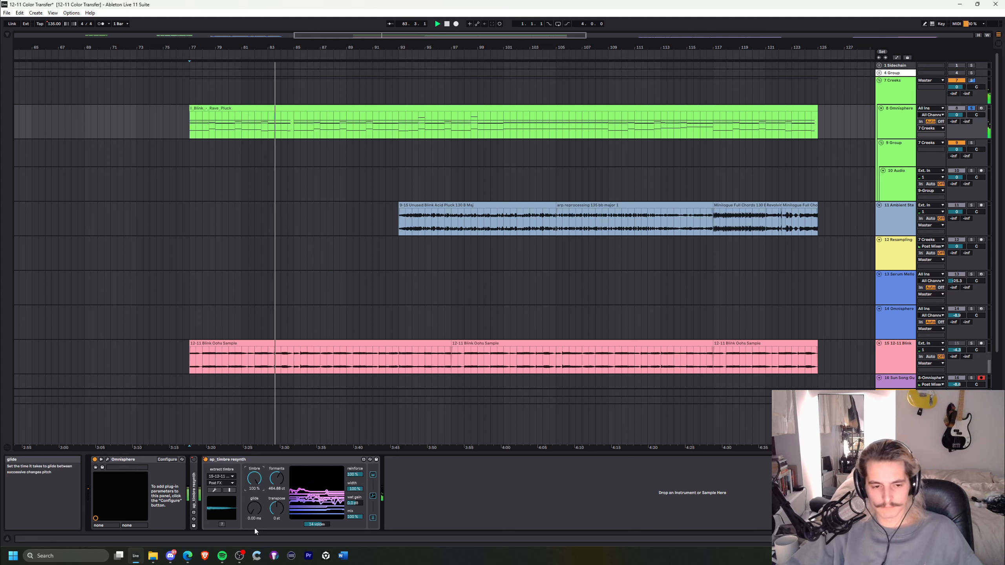
{"action": "left_click_drag", "start_coordinate": [254, 508], "coordinate": [277, 515]}
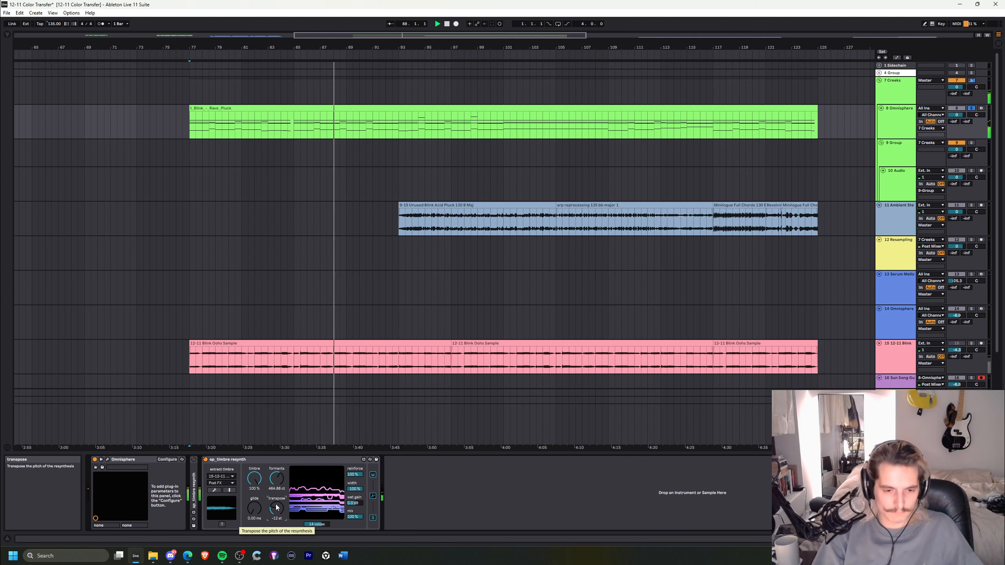
{"action": "left_click_drag", "start_coordinate": [254, 478], "coordinate": [254, 516]}
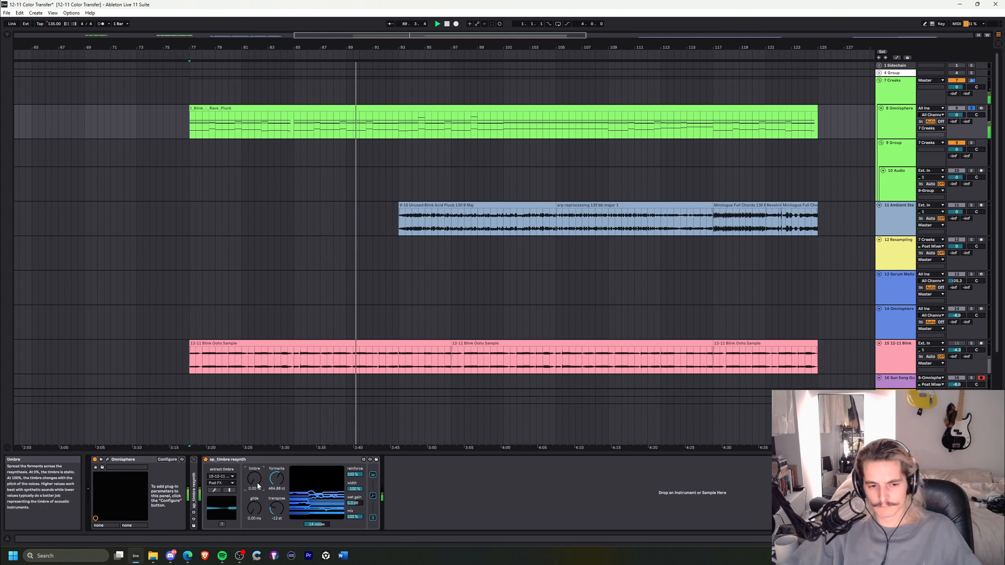
{"action": "double_click", "coordinate": [282, 482]}
{"action": "left_click_drag", "start_coordinate": [255, 509], "coordinate": [255, 485]}
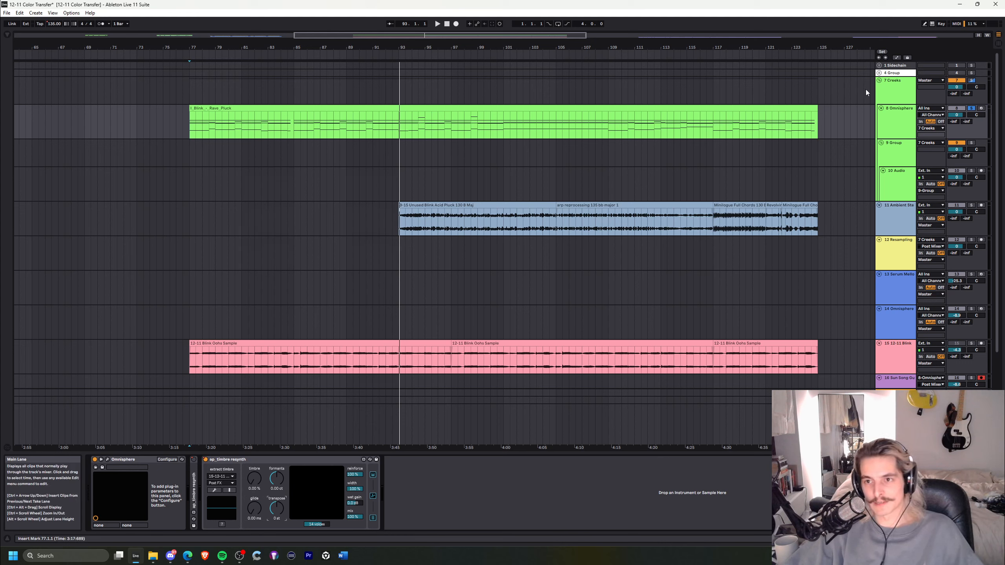
Place the insert marker at 86.1.1, fold the 8 Omnisphere track, and show the 7 Creeks group's device chain
{"action": "left_click", "coordinate": [894, 91]}
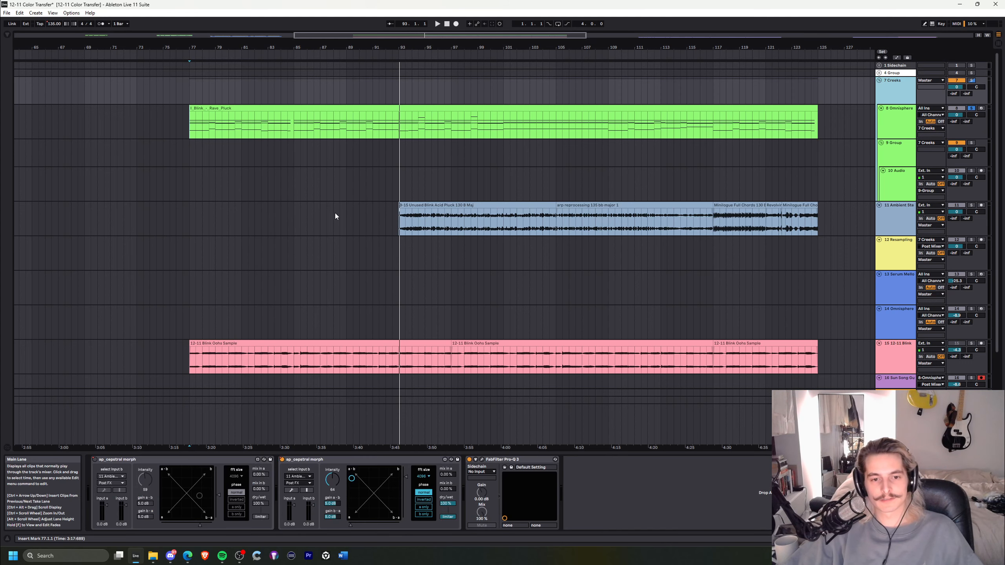
{"action": "left_click", "coordinate": [306, 123]}
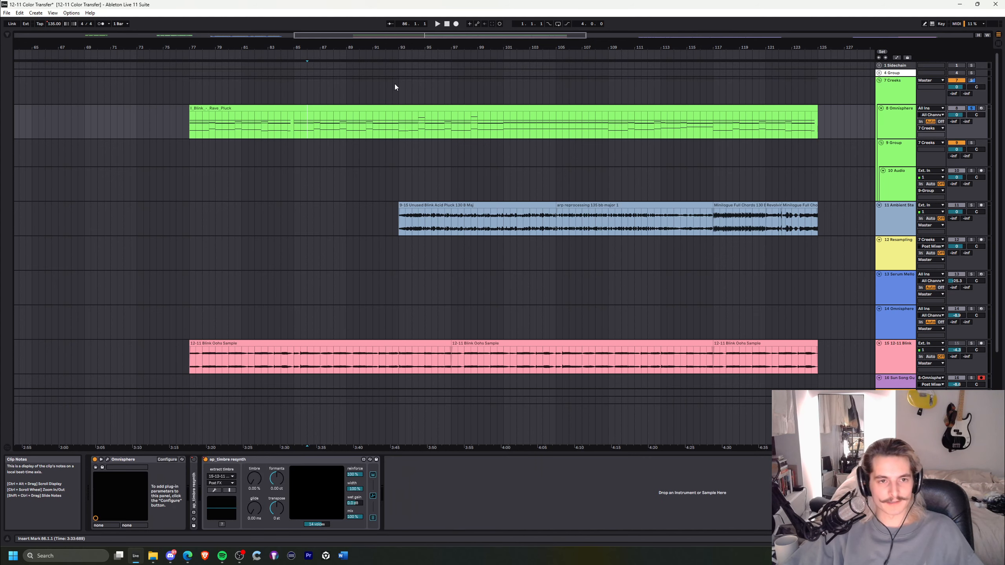
{"action": "left_click", "coordinate": [881, 109]}
{"action": "left_click_drag", "start_coordinate": [415, 46], "coordinate": [416, 49]}
{"action": "left_click", "coordinate": [281, 155]}
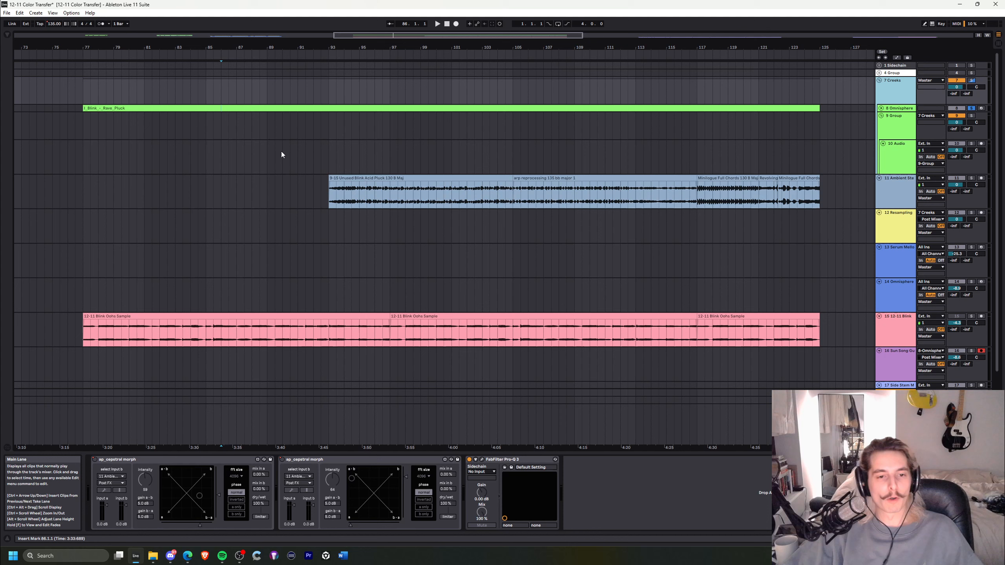
Solo the 11 Ambient track, play it from 93.1.1, and lower its volume to -6.5 dB
{"action": "left_click", "coordinate": [336, 191]}
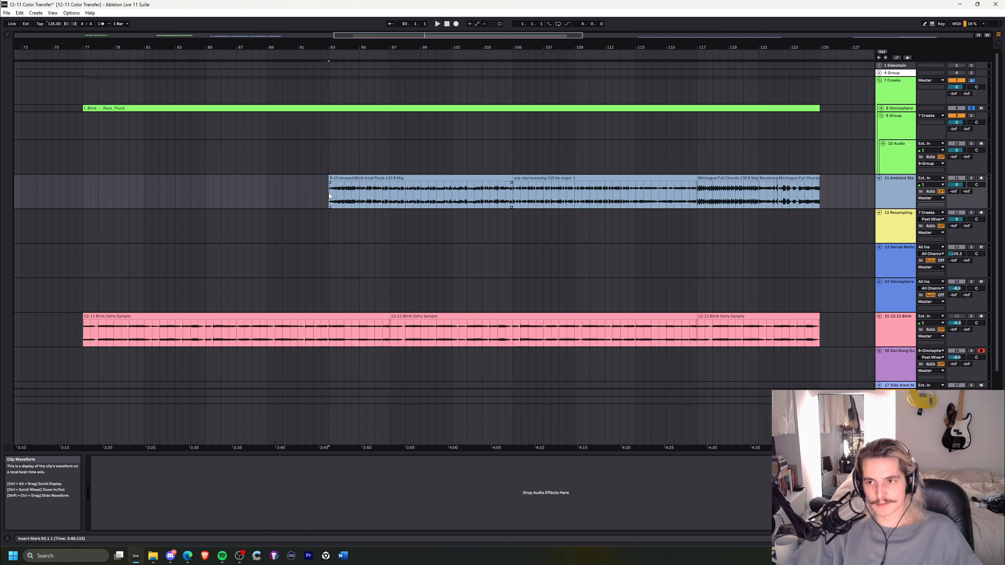
{"action": "key", "text": "space"}
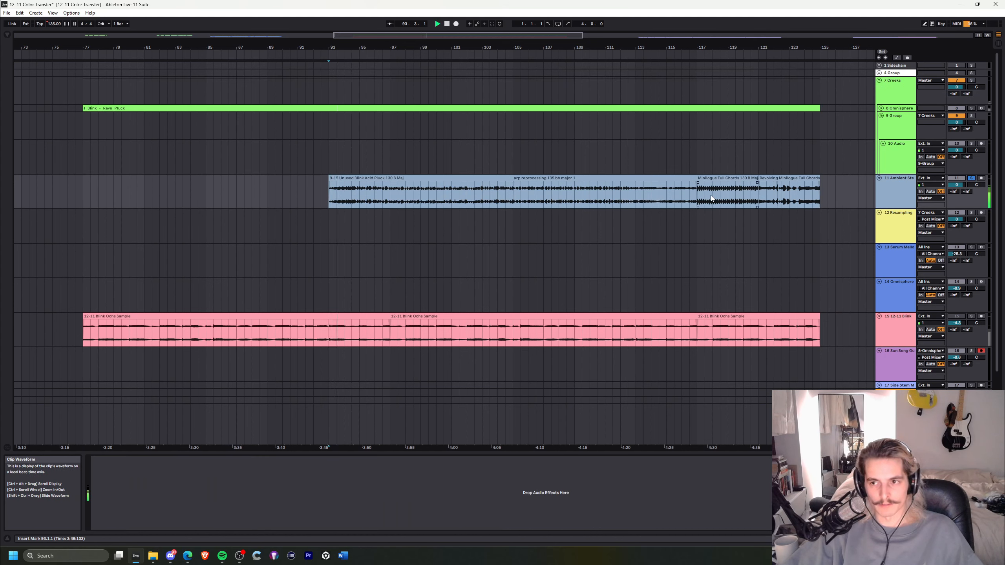
{"action": "left_click", "coordinate": [819, 195]}
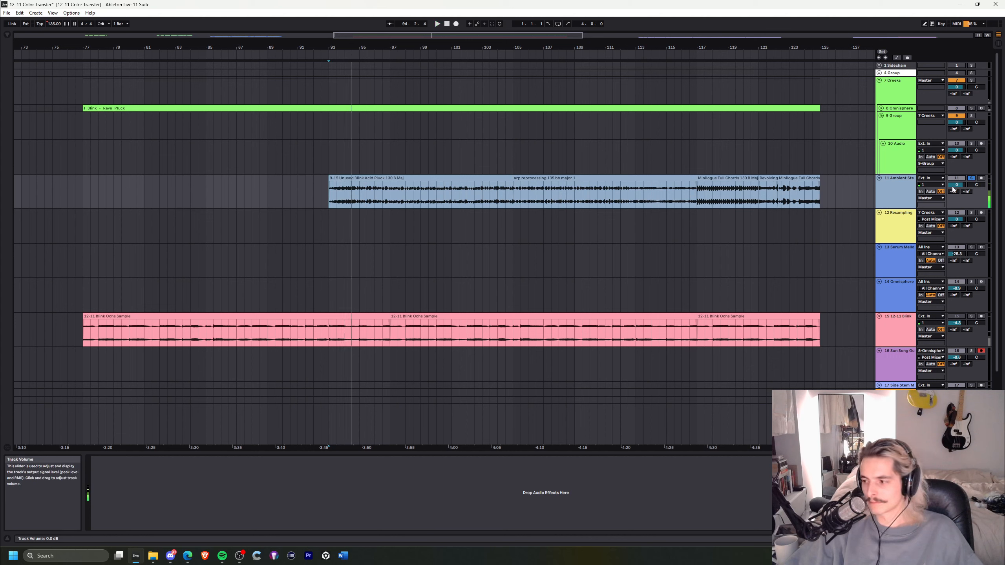
{"action": "key", "text": "space"}
{"action": "left_click_drag", "start_coordinate": [957, 185], "coordinate": [957, 194]}
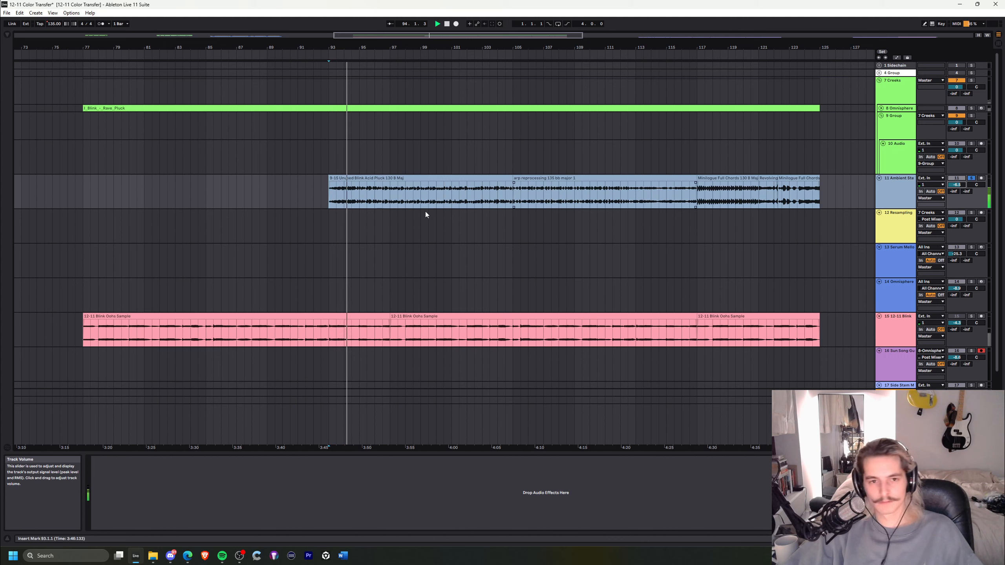
Audition the 11 Ambient track's clips from 98.1.1, 105.1.1, 117.1.1 and 121.1.1, and stop playback
{"action": "left_click", "coordinate": [406, 195]}
{"action": "key", "text": "space"}
{"action": "key", "text": "space"}
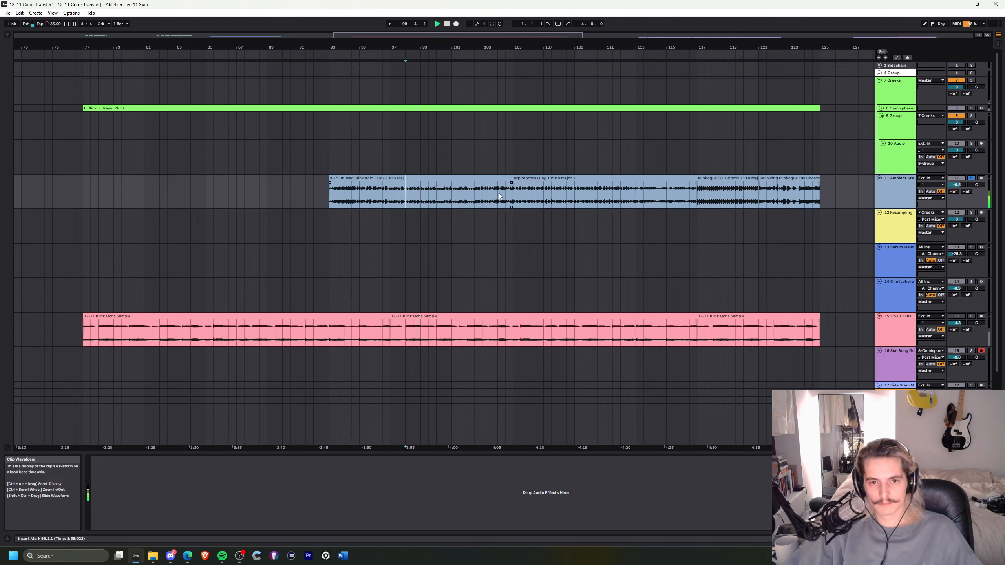
{"action": "left_click", "coordinate": [514, 192]}
{"action": "key", "text": "space"}
{"action": "key", "text": "space"}
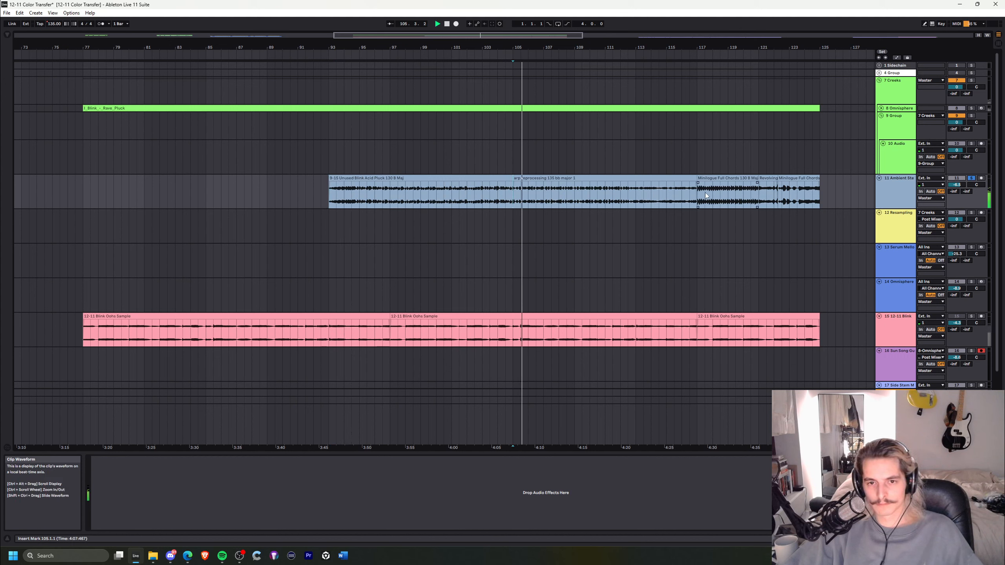
{"action": "left_click", "coordinate": [799, 188]}
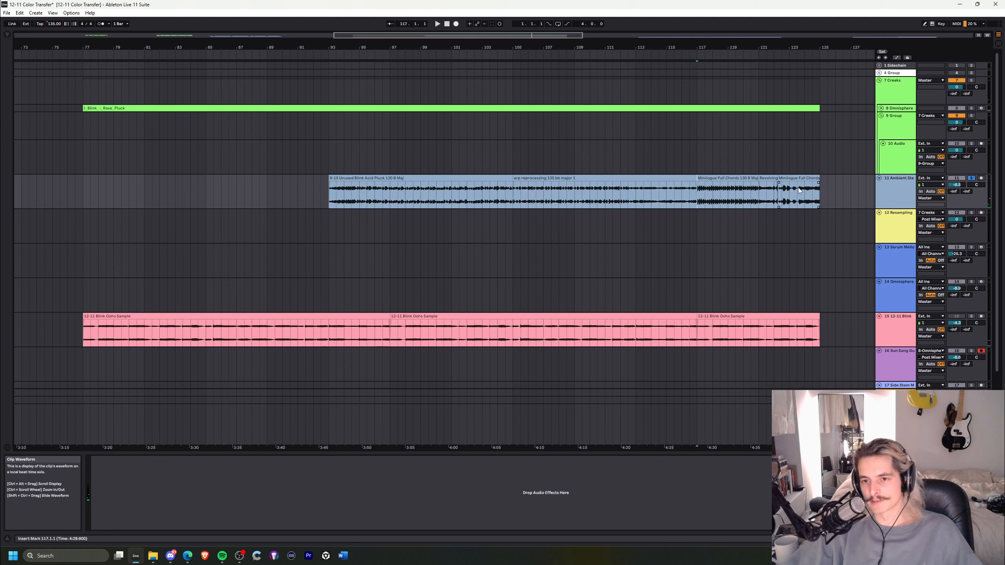
{"action": "key", "text": "space"}
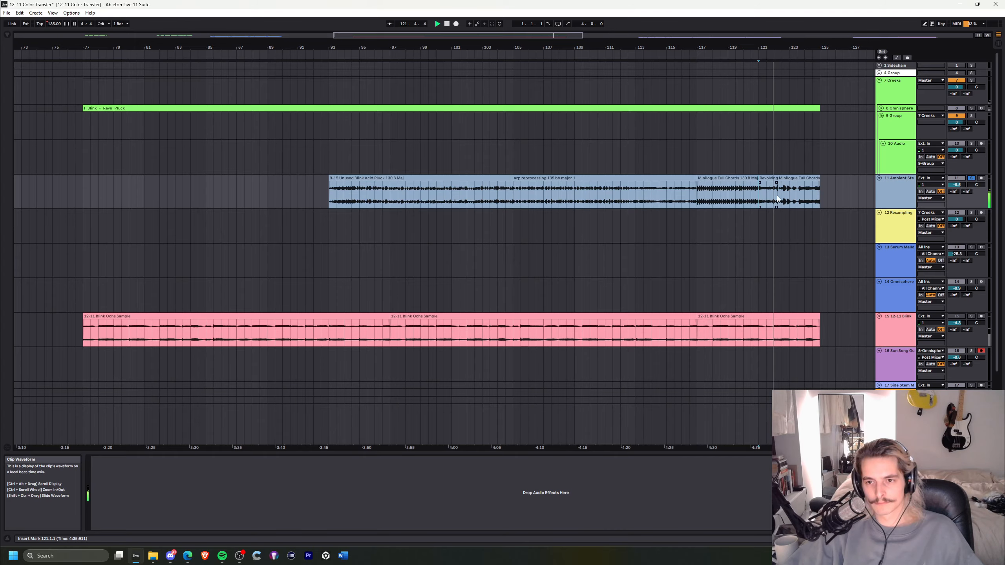
{"action": "left_click_drag", "start_coordinate": [747, 47], "coordinate": [741, 77]}
{"action": "key", "text": "space"}
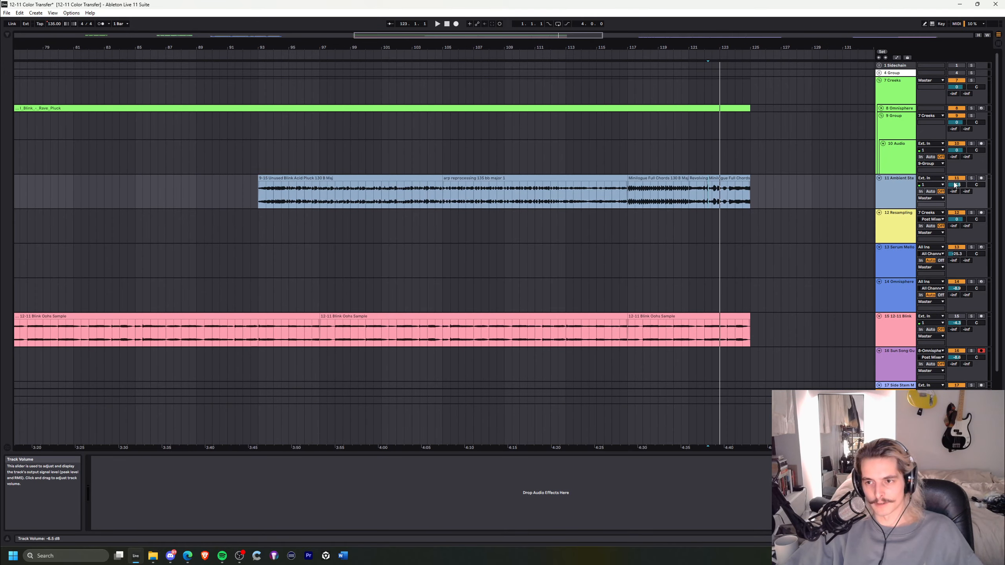
Play 7 Creeks from 92.3.1 with the 11 Ambient track deactivated, raising the second ap_cepstral morph's intensity and shifting its morph position
{"action": "left_click", "coordinate": [256, 94]}
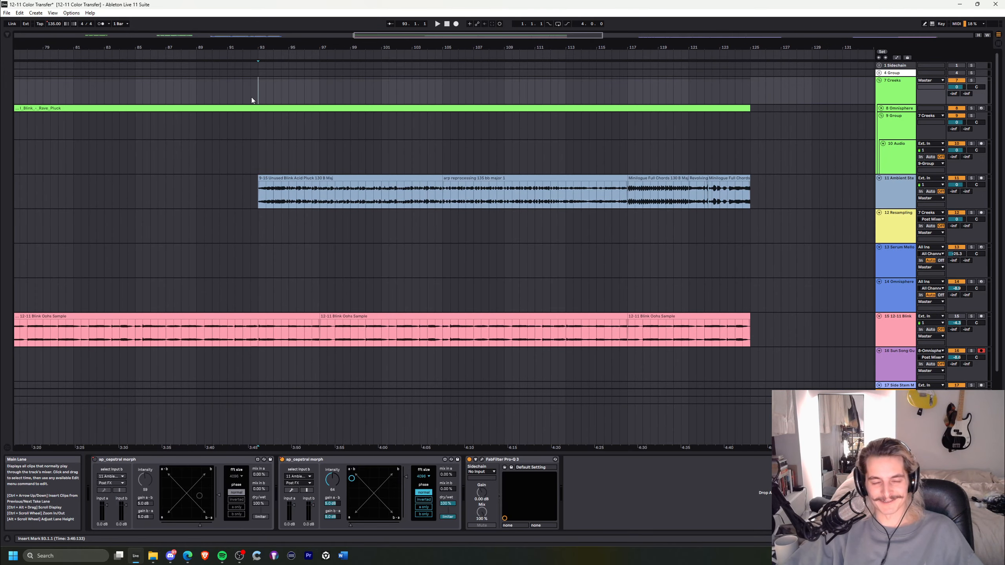
{"action": "key", "text": "space"}
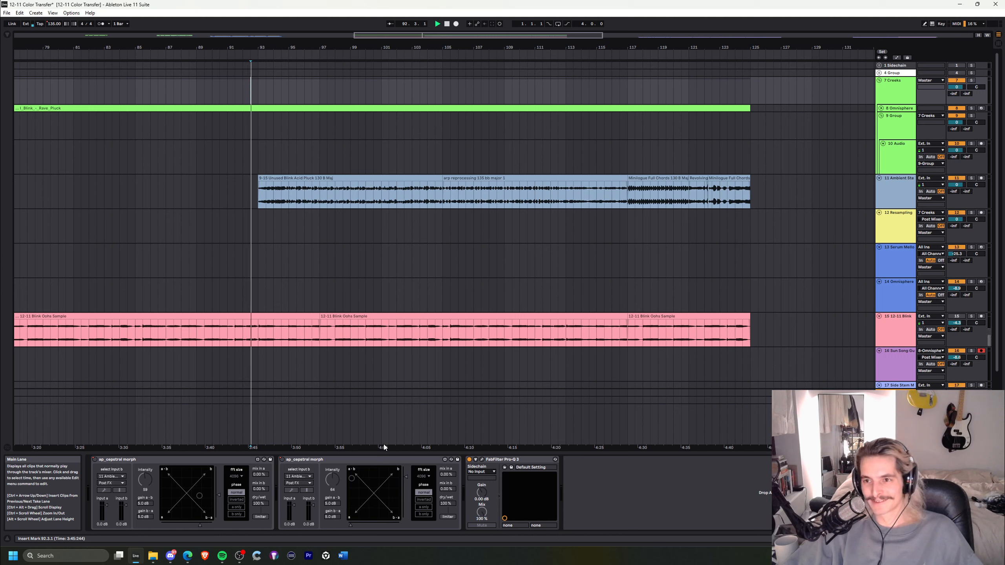
{"action": "key", "text": "s"}
{"action": "left_click", "coordinate": [955, 179]}
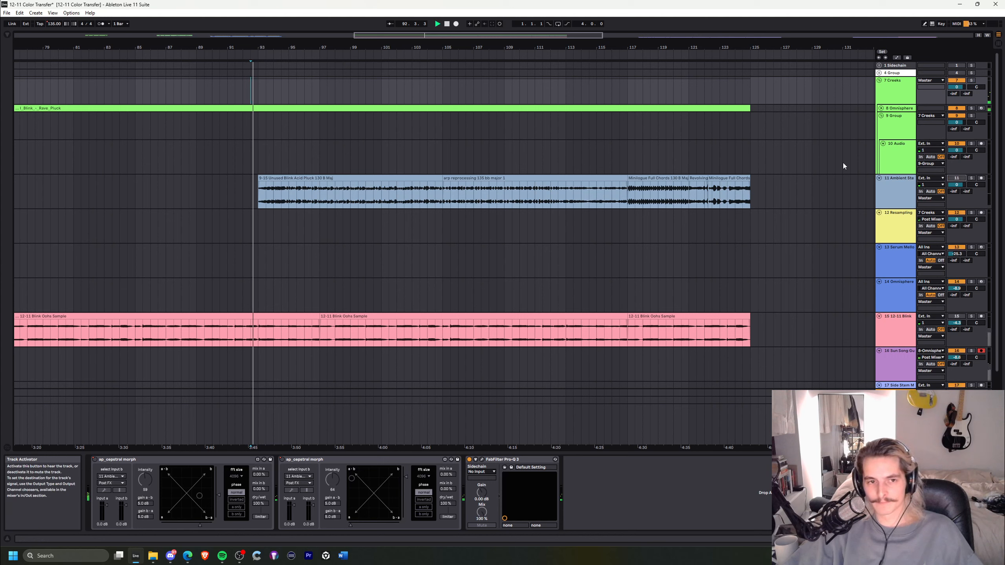
{"action": "mouse_move", "coordinate": [352, 478]}
{"action": "left_mouse_down"}
{"action": "mouse_move", "coordinate": [377, 504]}
{"action": "mouse_move", "coordinate": [345, 490]}
{"action": "mouse_move", "coordinate": [379, 491]}
{"action": "mouse_move", "coordinate": [356, 491]}
{"action": "left_mouse_up"}
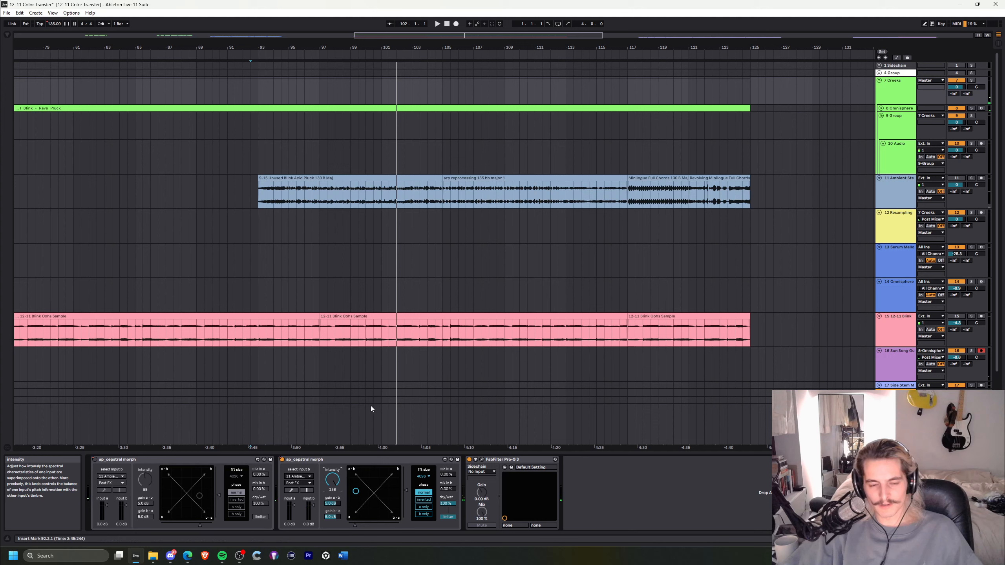
{"action": "key", "text": "space"}
Play 7 Creeks from 105.1.1 while moving the second ap_cepstral morph's position to the lower middle of its pad and readjusting the intensity
{"action": "left_click", "coordinate": [379, 94]}
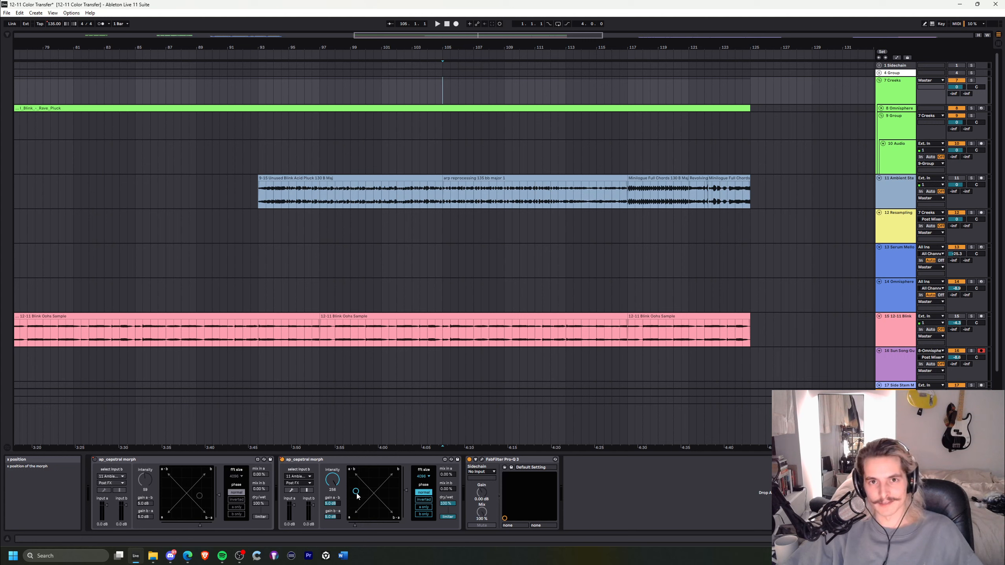
{"action": "key", "text": "space"}
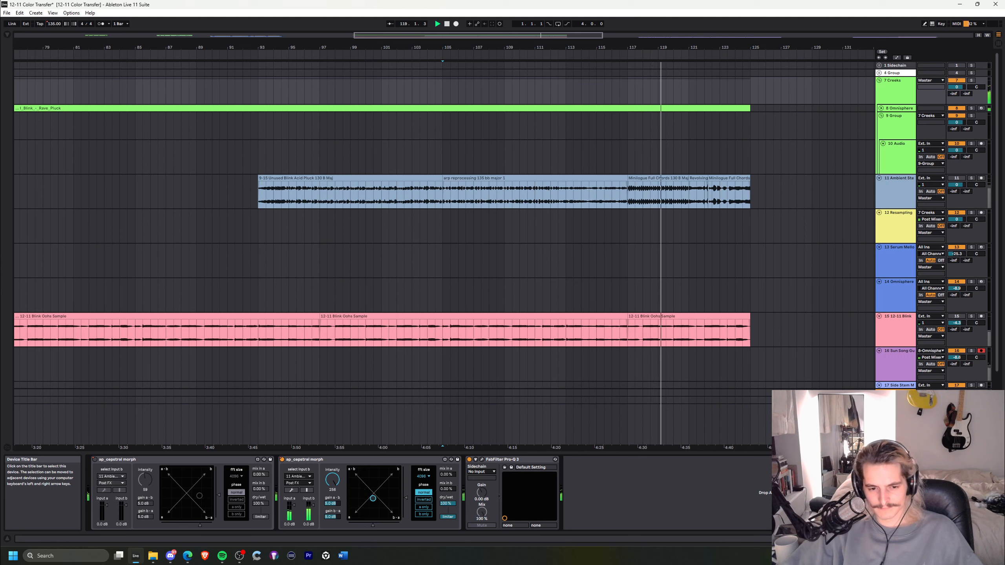
{"action": "left_click_drag", "start_coordinate": [373, 499], "coordinate": [332, 517]}
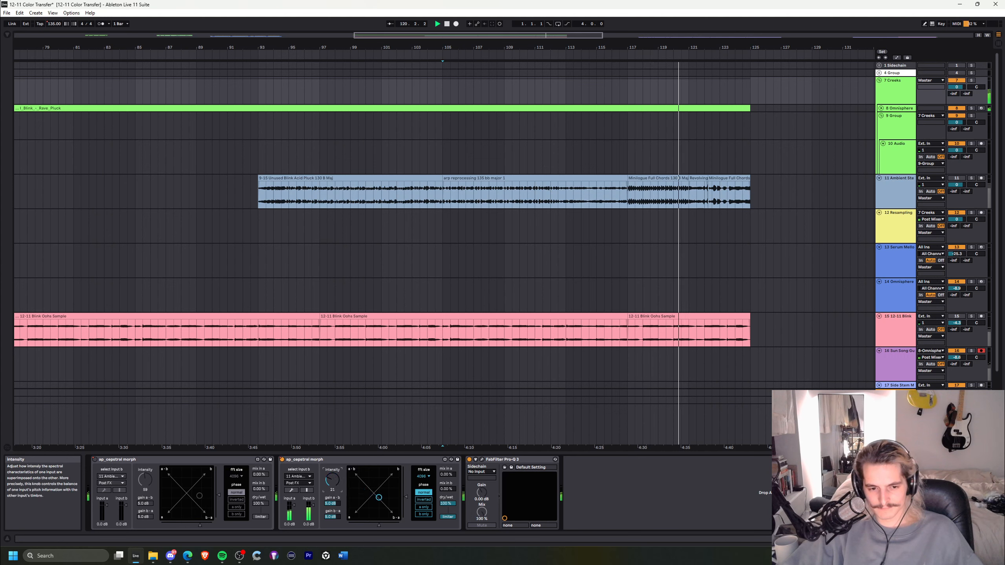
{"action": "left_click_drag", "start_coordinate": [333, 480], "coordinate": [333, 447]}
{"action": "left_click_drag", "start_coordinate": [355, 488], "coordinate": [374, 510]}
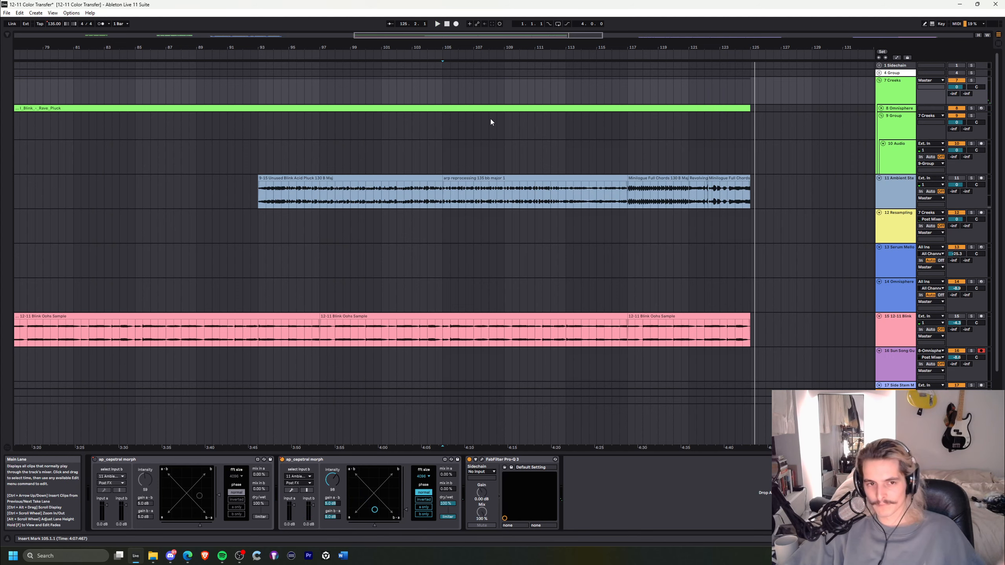
Point out the first Blink Oohs clip and the 11 Ambient clips at 93.1.1, and show the 8 Omnisphere track's device chain
{"action": "scroll", "coordinate": [491, 123], "scroll_direction": "down", "scroll_amount": 5}
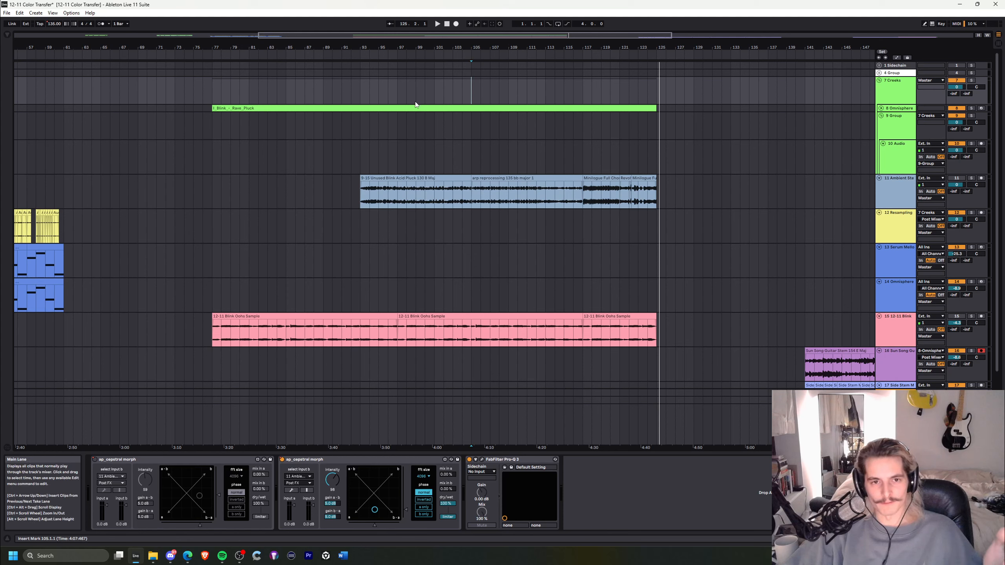
{"action": "left_click", "coordinate": [401, 161]}
{"action": "left_click", "coordinate": [340, 322]}
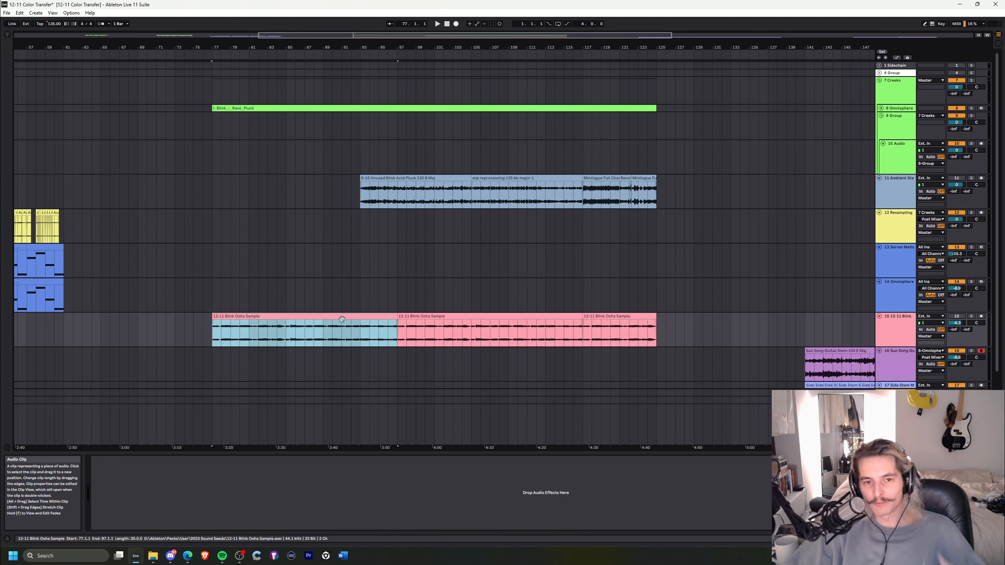
{"action": "left_click", "coordinate": [369, 195]}
{"action": "left_click", "coordinate": [359, 196]}
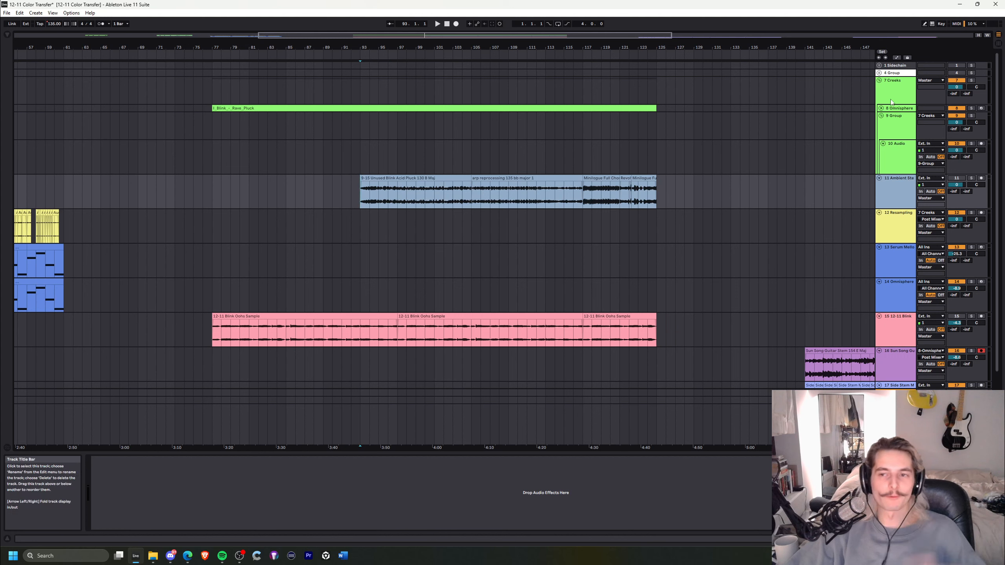
{"action": "left_click", "coordinate": [898, 109]}
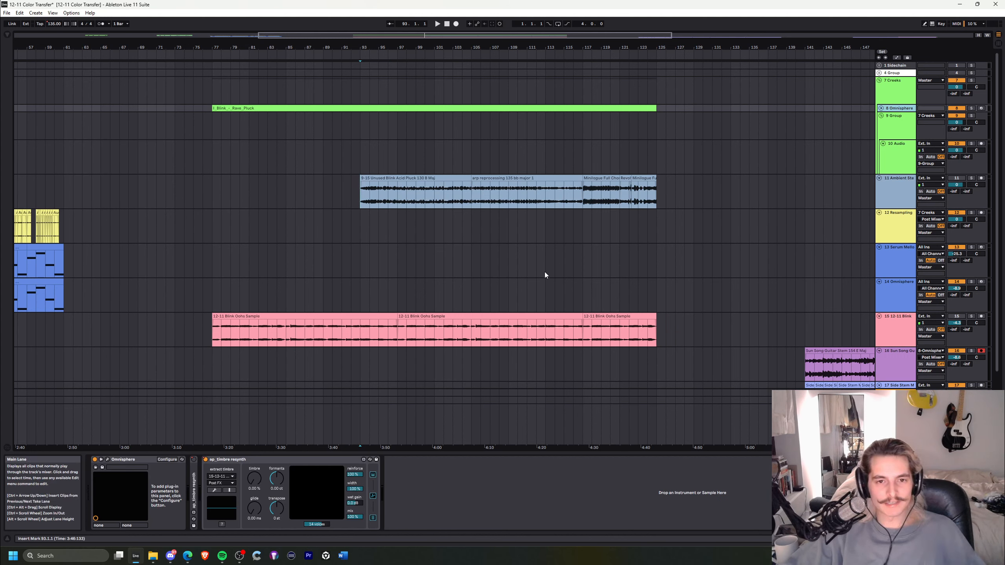
Place the insert marker at 113.1.1 and at 101.1.1 on the 11 Ambient track
{"action": "left_click_drag", "start_coordinate": [782, 48], "coordinate": [548, 46]}
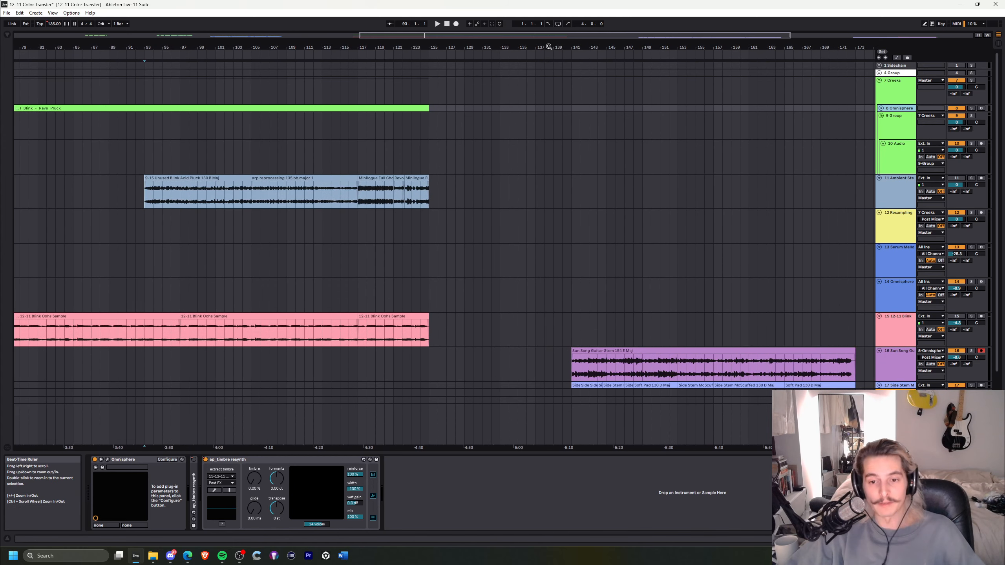
{"action": "left_click", "coordinate": [263, 203]}
{"action": "left_click", "coordinate": [319, 205]}
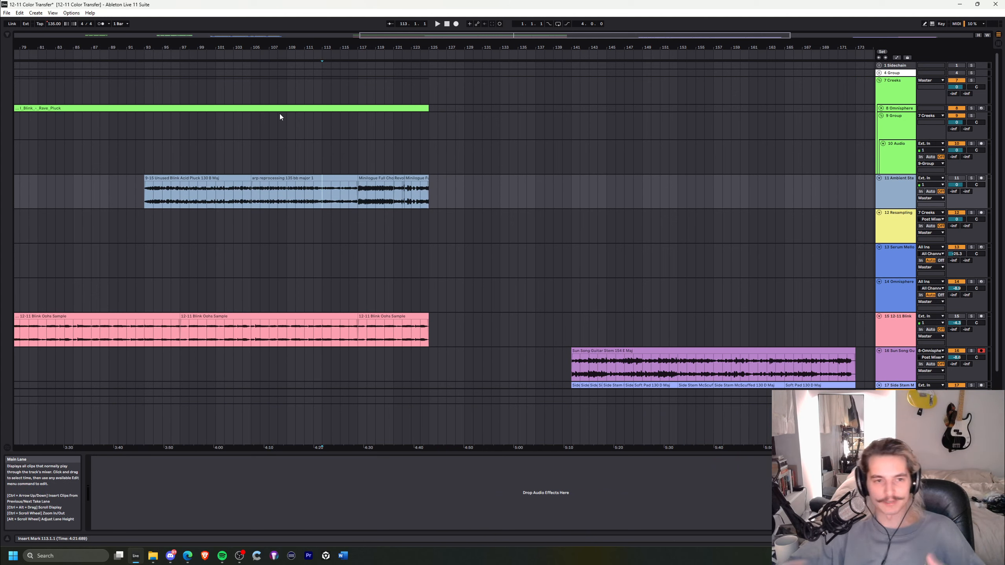
{"action": "left_click_drag", "start_coordinate": [228, 47], "coordinate": [231, 36]}
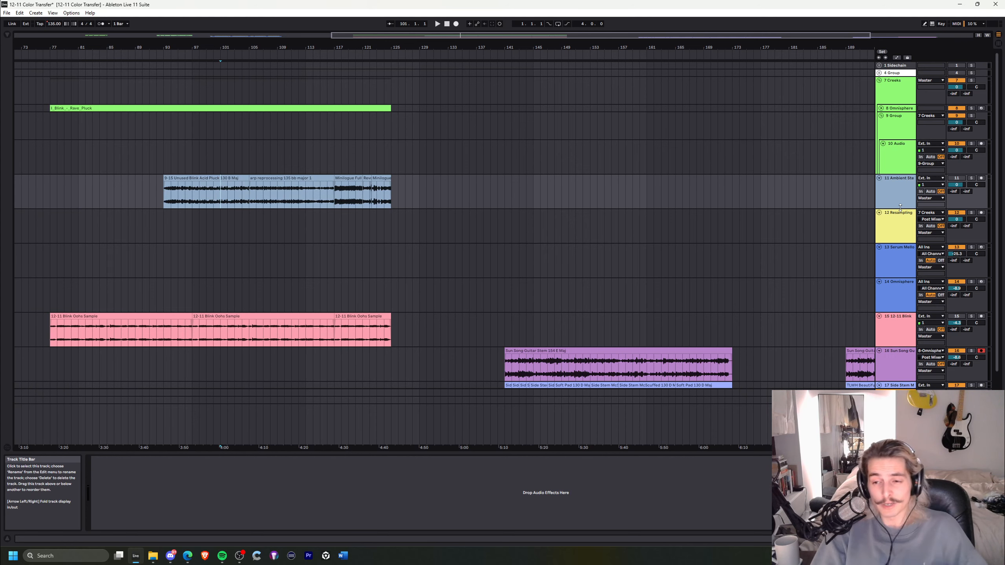
Solo the 16 Sun Song Guitar track and play it from 141.1.1 while lowering its volume
{"action": "left_click_drag", "start_coordinate": [559, 48], "coordinate": [389, 89]}
{"action": "scroll", "coordinate": [411, 157], "scroll_direction": "down", "scroll_amount": 3}
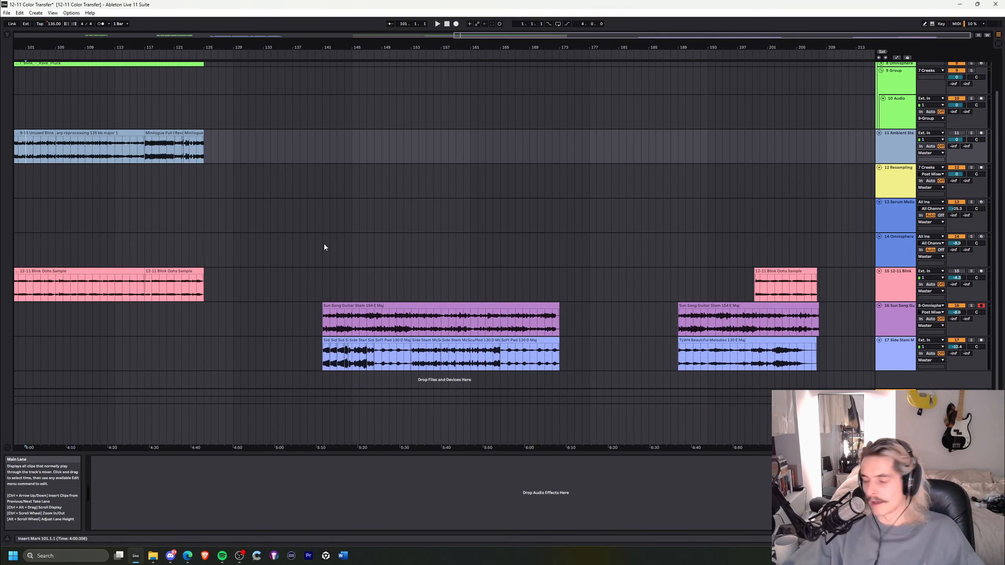
{"action": "left_click", "coordinate": [322, 319]}
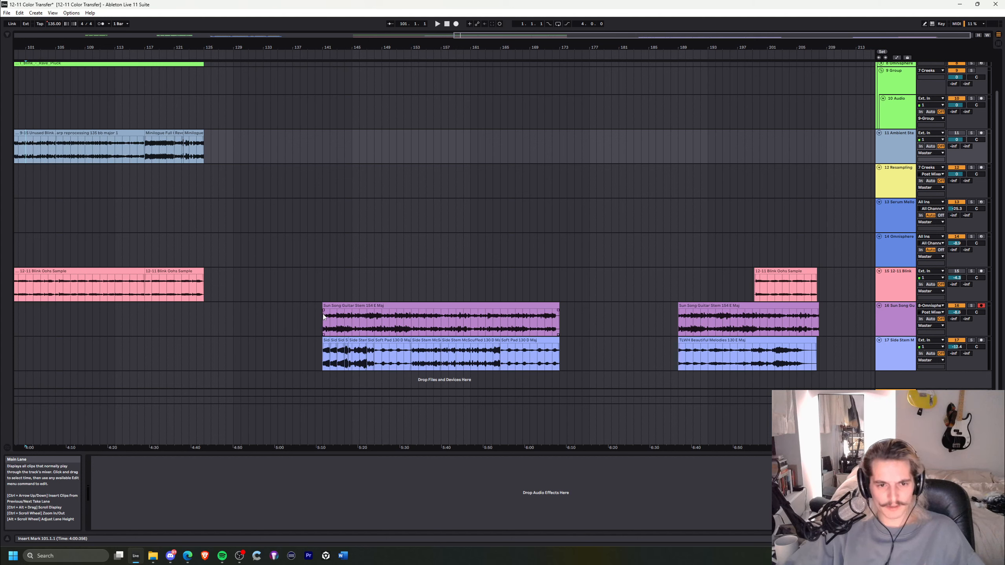
{"action": "left_click", "coordinate": [971, 305]}
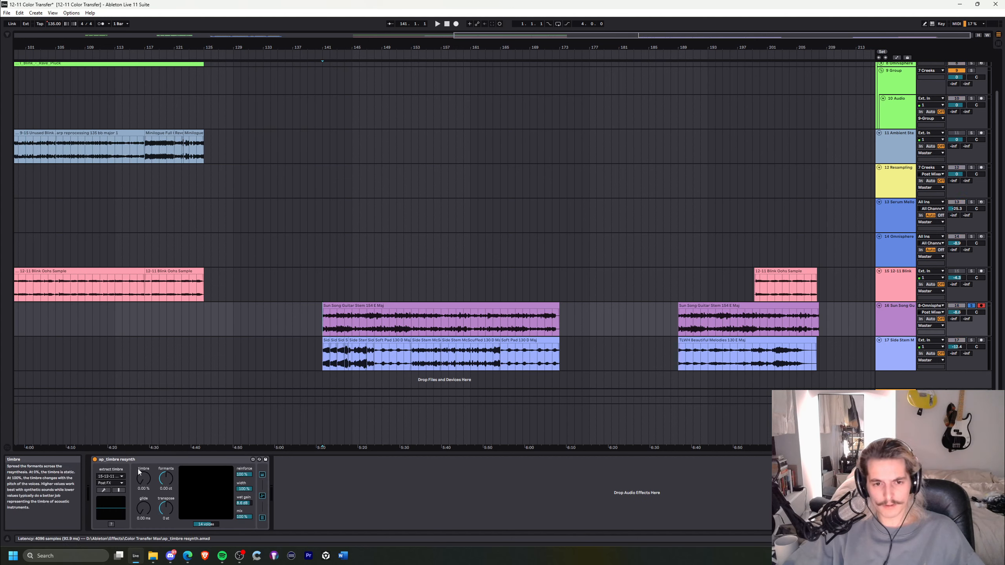
{"action": "key", "text": "space"}
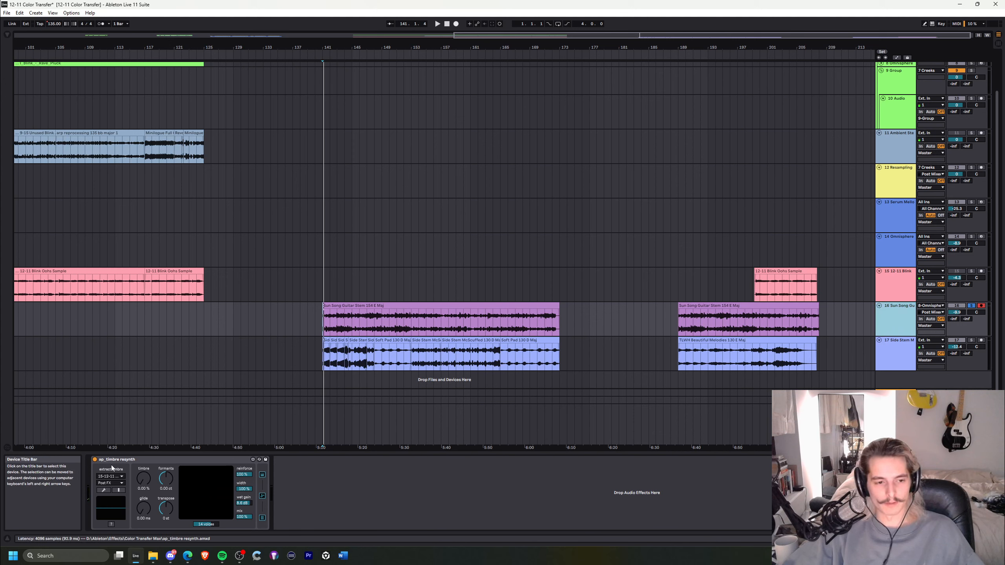
{"action": "left_click", "coordinate": [755, 355]}
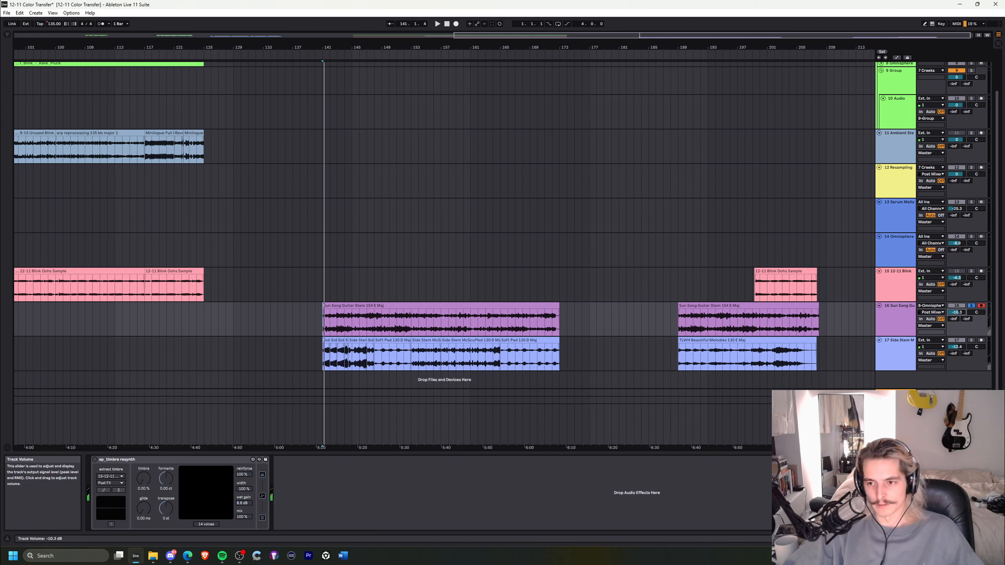
{"action": "key", "text": "space"}
{"action": "left_click_drag", "start_coordinate": [957, 312], "coordinate": [956, 313]}
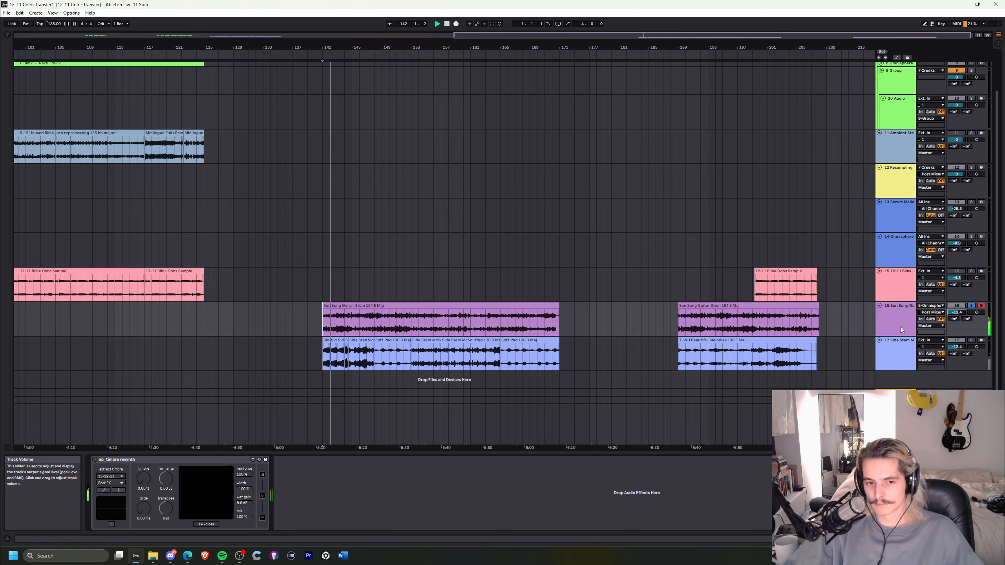
Try the first Sun Song Guitar Stem clip with its pitch reset to 0 st, playing from 145.1.1, and undo the change
{"action": "double_click", "coordinate": [401, 331]}
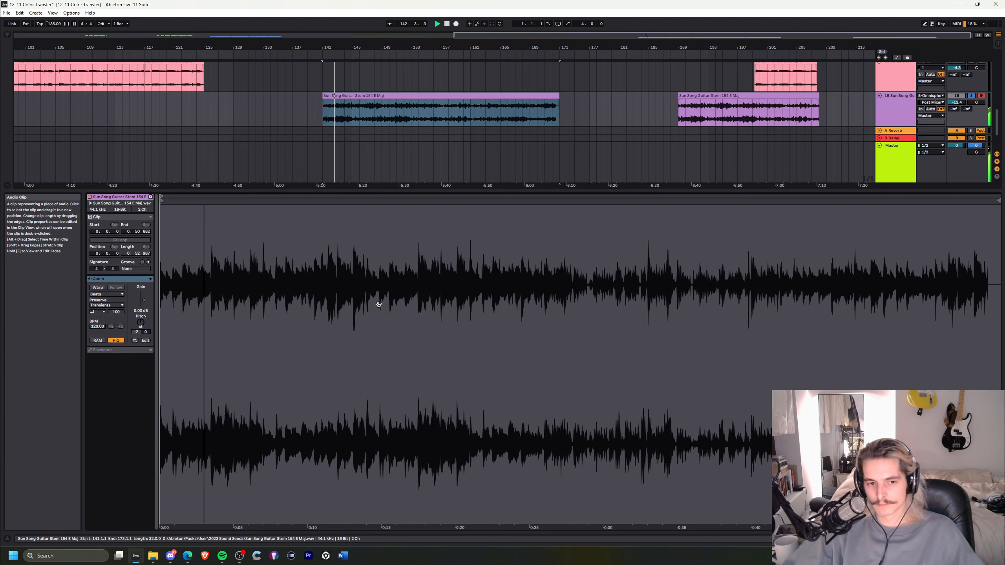
{"action": "double_click", "coordinate": [140, 323]}
{"action": "left_click", "coordinate": [352, 109]}
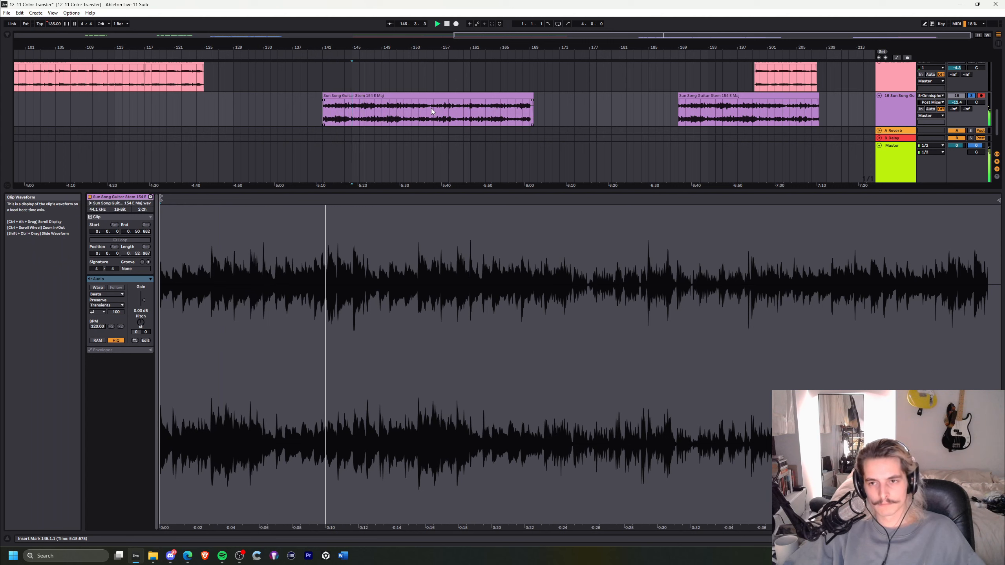
{"action": "key", "text": "ctrl+z"}
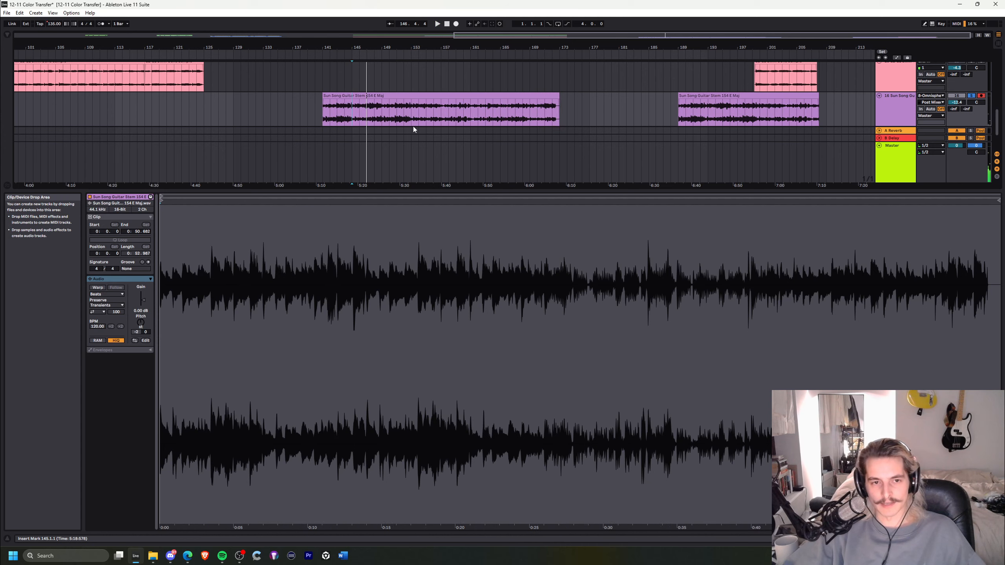
Replay the guitar clip from 145.1.1 and point out the Side Stem clips on track 17 from 145.3.1 to 155.3.1
{"action": "key", "text": "space"}
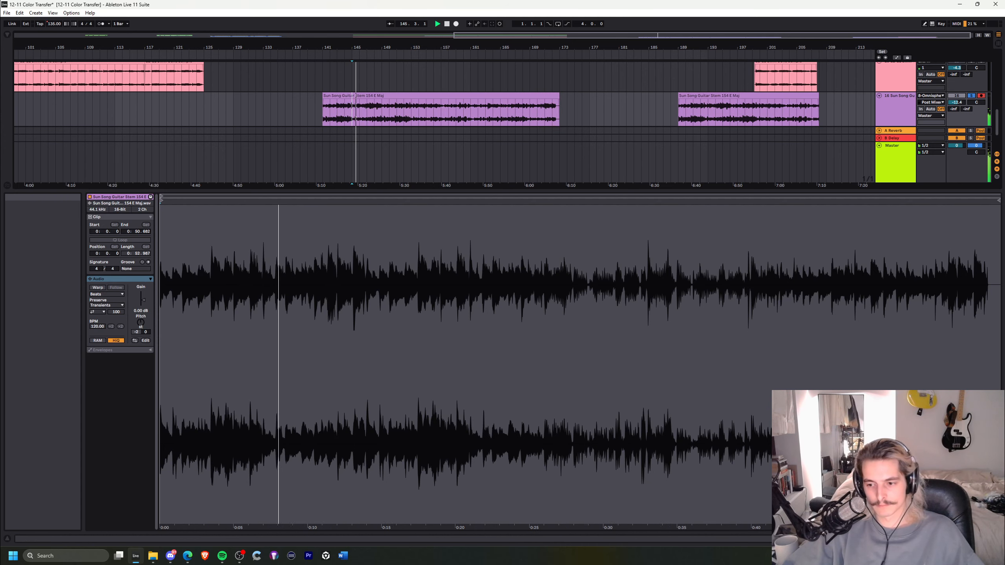
{"action": "left_click", "coordinate": [623, 112]}
{"action": "left_click", "coordinate": [349, 363]}
{"action": "key", "text": "space"}
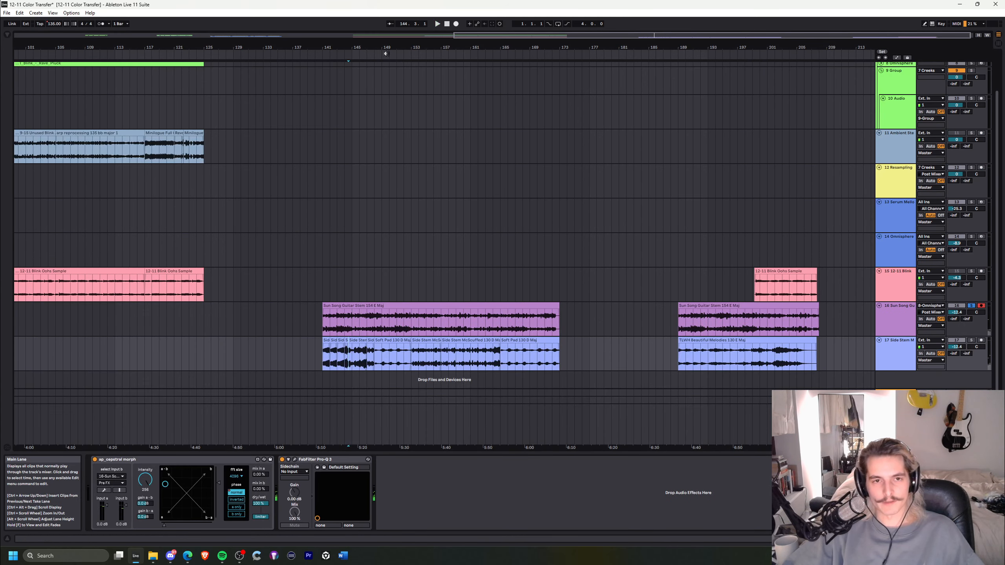
{"action": "left_click_drag", "start_coordinate": [386, 49], "coordinate": [386, 97]}
{"action": "left_click_drag", "start_coordinate": [331, 358], "coordinate": [471, 354]}
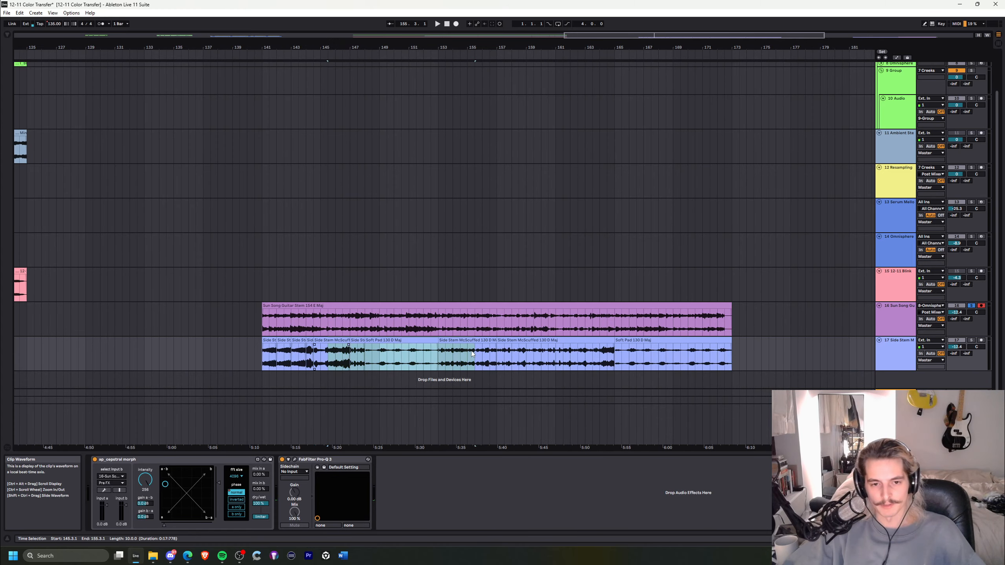
Fold the 16 Sun Song Guitar track and place the insert marker at 141.1.1 on the 17 Side Stem track
{"action": "left_click", "coordinate": [269, 329]}
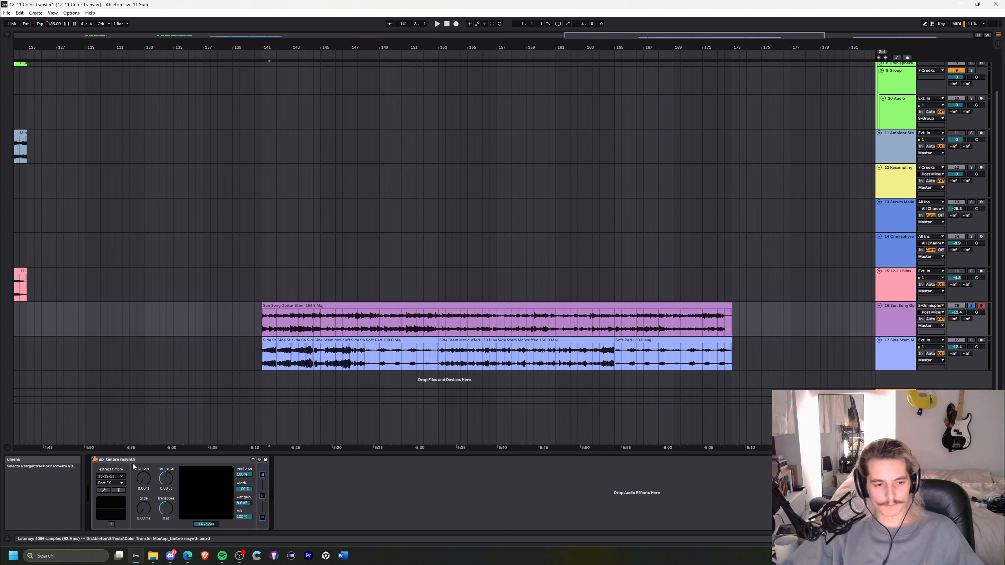
{"action": "left_click", "coordinate": [879, 306]}
{"action": "left_click", "coordinate": [257, 331]}
{"action": "left_click", "coordinate": [259, 329]}
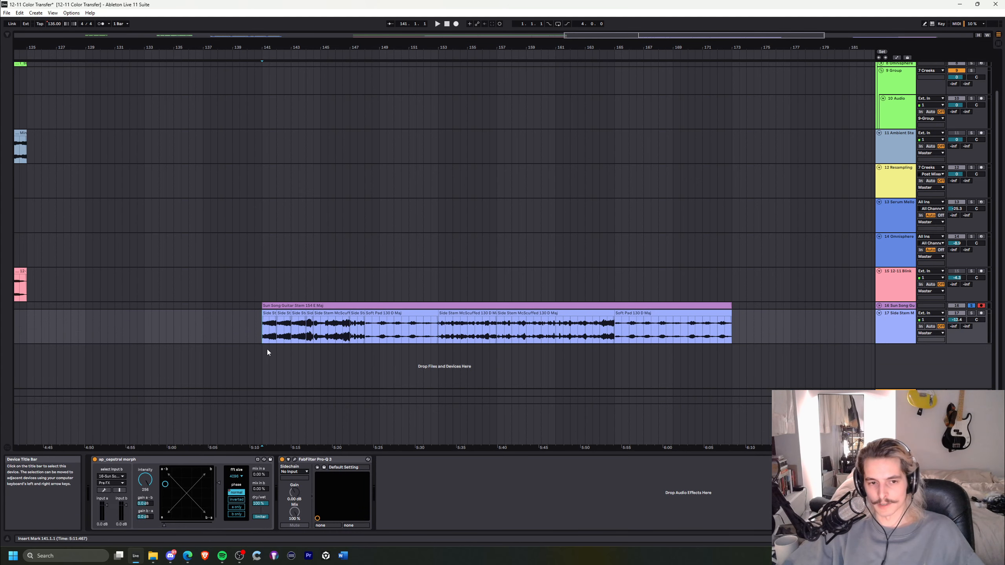
Play the 17 Side Stem track soloed from 141.1.1, trimming its volume and sweeping the ap_cepstral morph position from the pad's centre to its upper left
{"action": "left_click", "coordinate": [277, 304]}
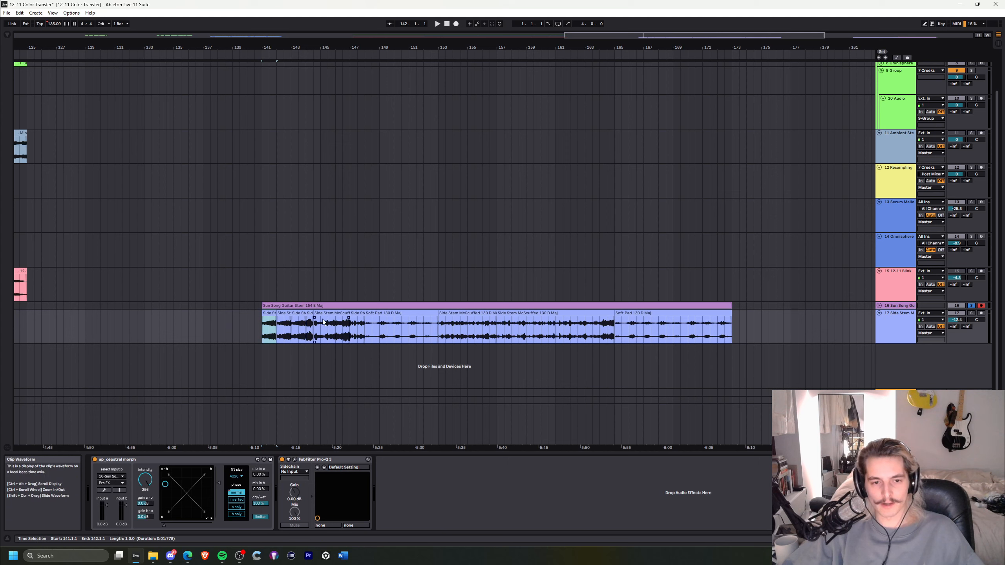
{"action": "key", "text": "space"}
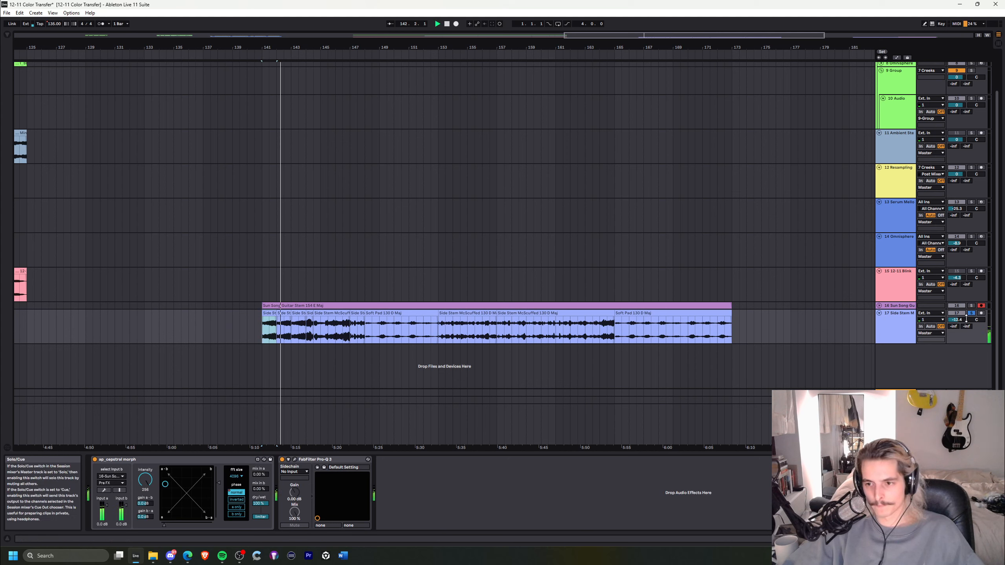
{"action": "left_click_drag", "start_coordinate": [958, 320], "coordinate": [958, 319]}
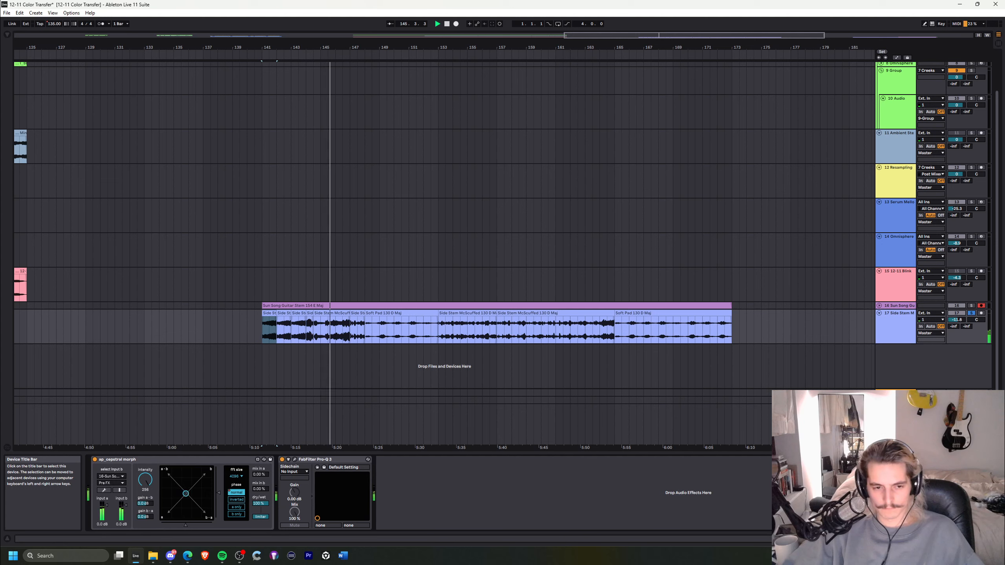
{"action": "left_click_drag", "start_coordinate": [185, 494], "coordinate": [146, 507]}
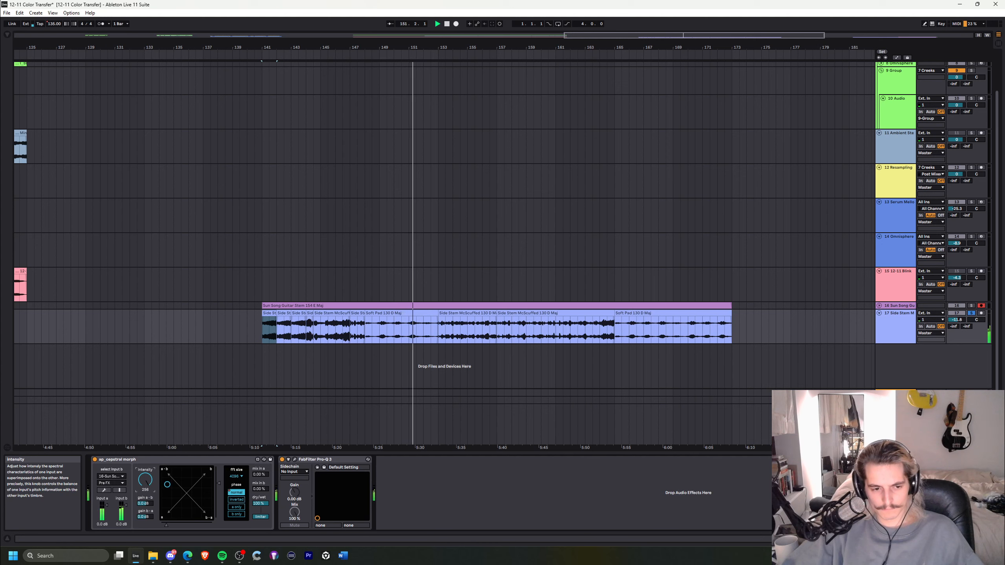
{"action": "left_click_drag", "start_coordinate": [164, 485], "coordinate": [165, 483]}
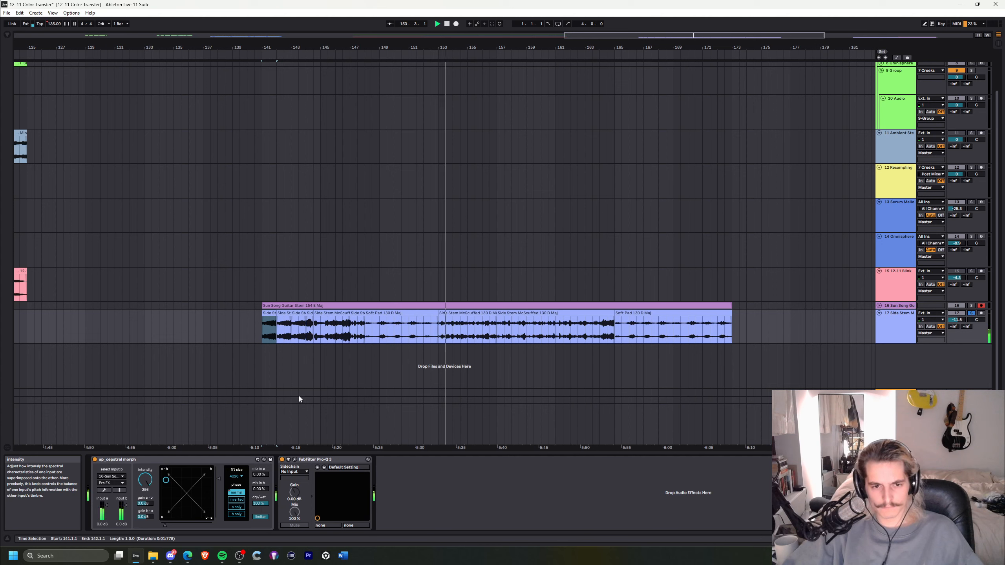
Loop the Soft Pad clip on the 17 Side Stem track from 148.1.1 to 153.1.1
{"action": "left_click", "coordinate": [367, 328]}
{"action": "key", "text": "space"}
{"action": "key", "text": "space"}
{"action": "left_click_drag", "start_coordinate": [429, 47], "coordinate": [429, 67]}
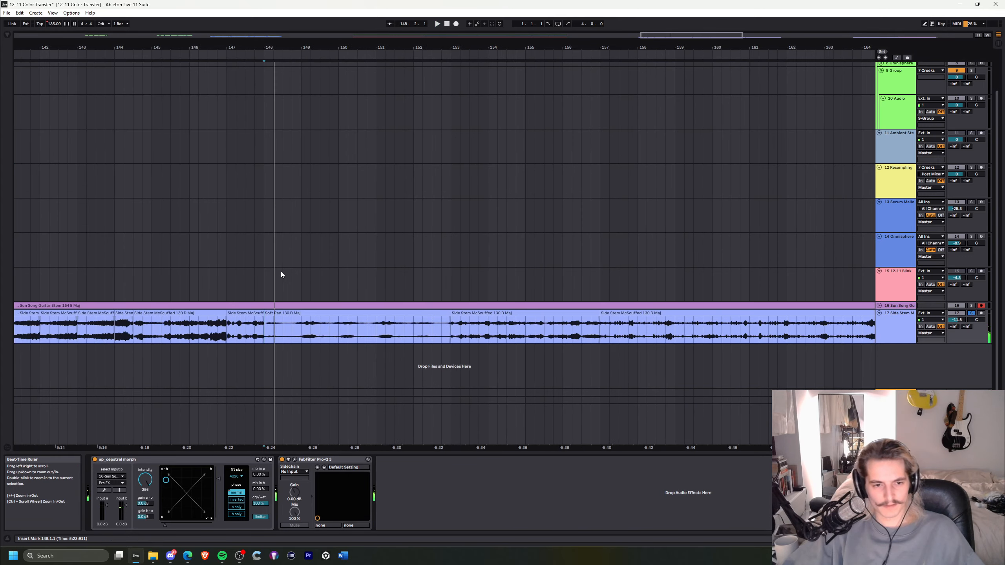
{"action": "left_click_drag", "start_coordinate": [264, 328], "coordinate": [447, 331]}
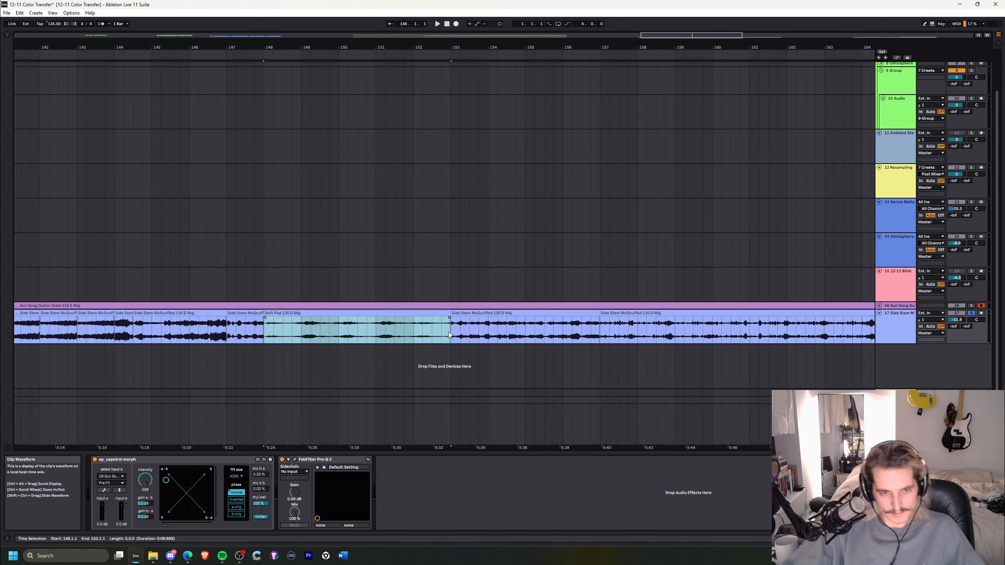
{"action": "key", "text": "ctrl+l"}
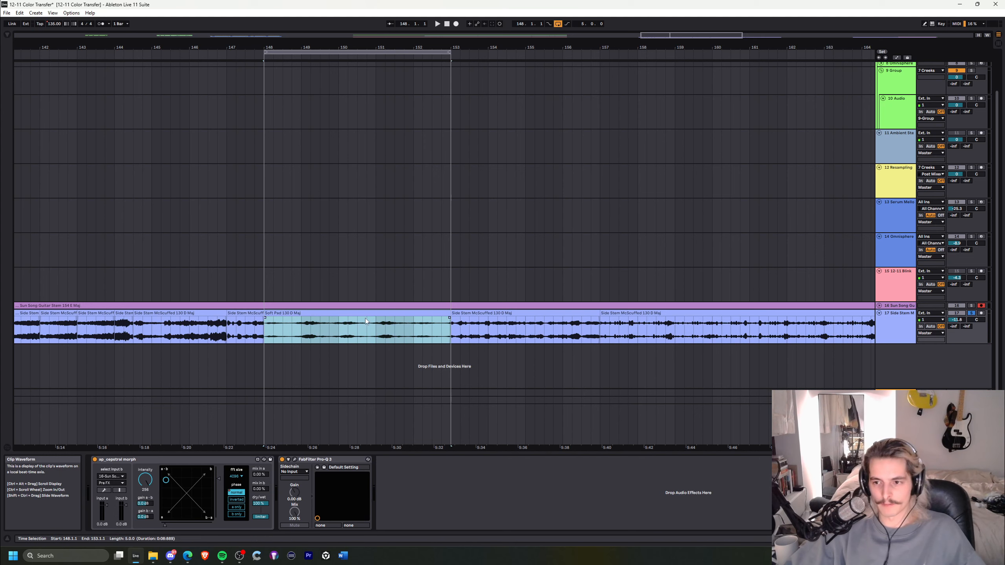
Audition the Soft Pad loop with ap_cepstral morph bypassed, and turn the device back on
{"action": "left_click", "coordinate": [95, 459]}
{"action": "key", "text": "space"}
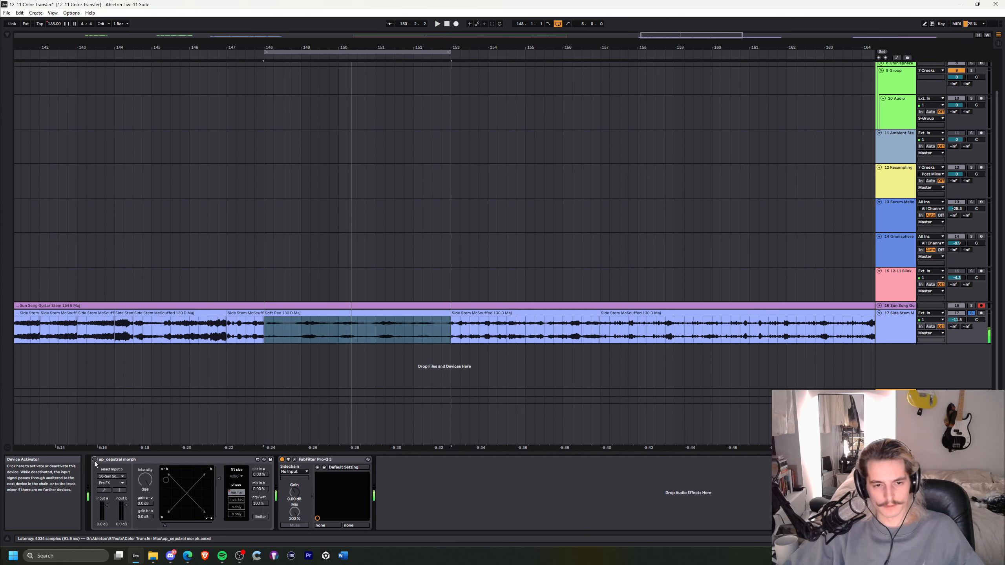
{"action": "left_click", "coordinate": [376, 327]}
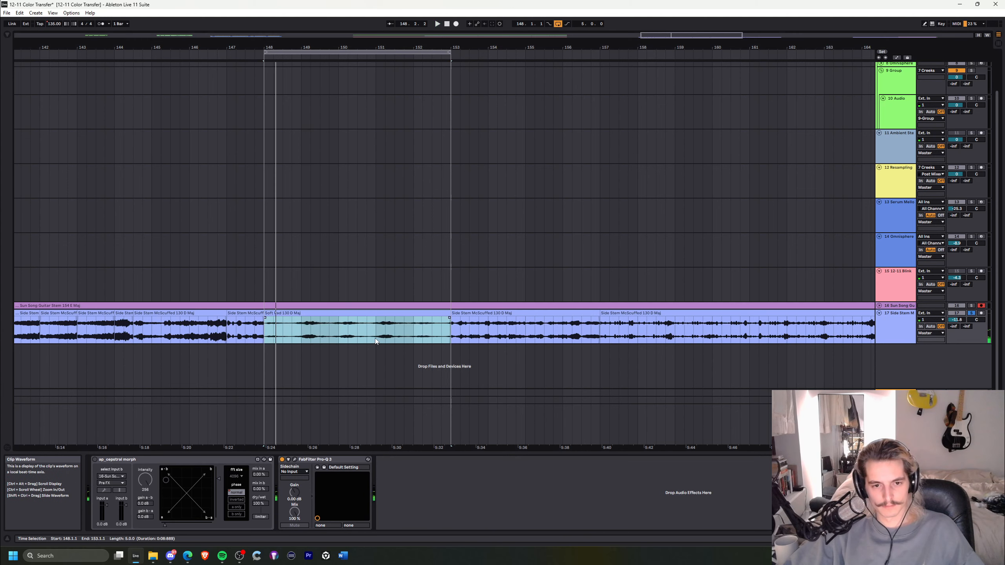
{"action": "left_click", "coordinate": [95, 460]}
{"action": "left_click", "coordinate": [282, 314]}
{"action": "key", "text": "space"}
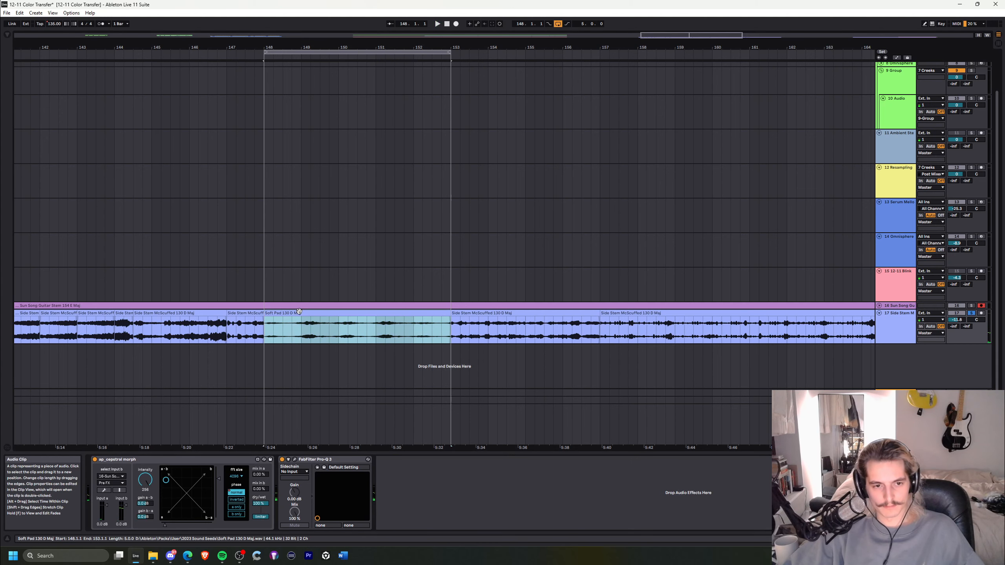
Play the loop with ap_cepstral morph's phase set to b only and its position at the pad's left edge, raising the track volume to about -7 dB
{"action": "key", "text": "space"}
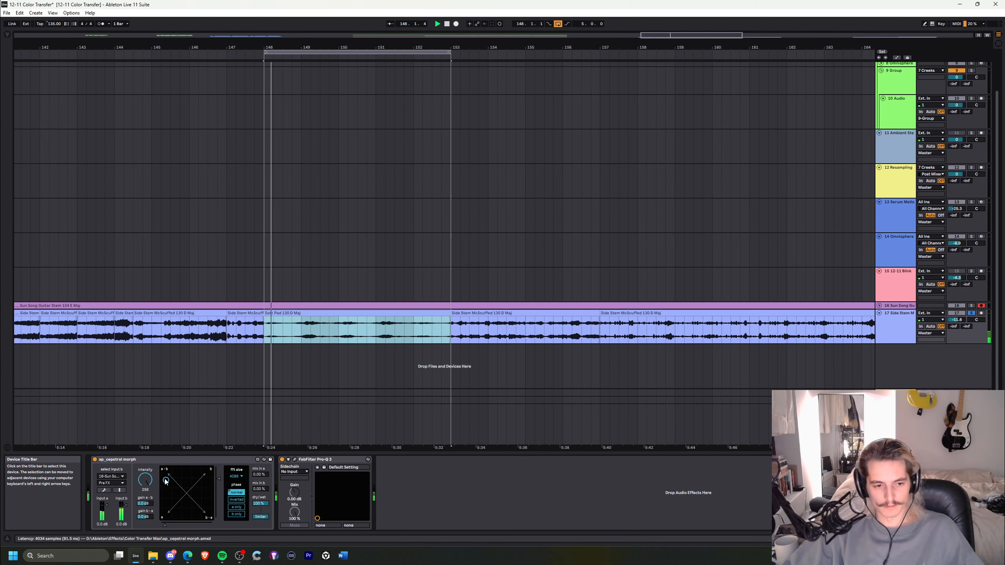
{"action": "left_click_drag", "start_coordinate": [166, 481], "coordinate": [172, 488]}
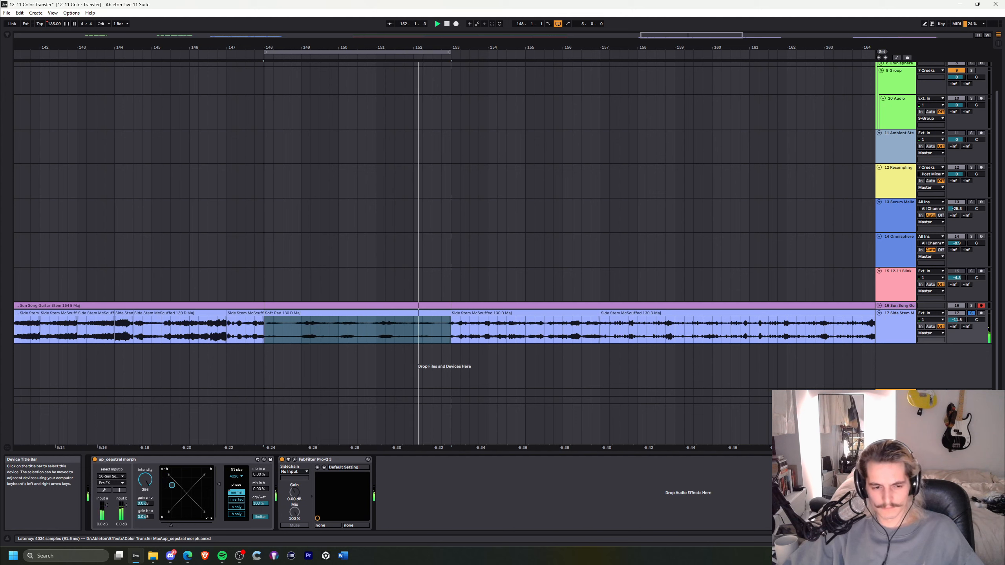
{"action": "left_click", "coordinate": [237, 514]}
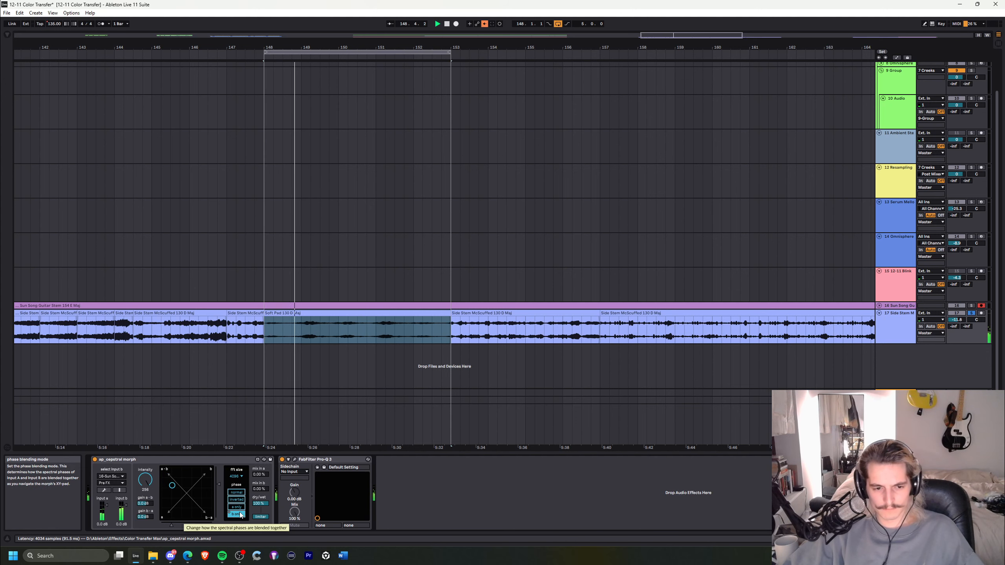
{"action": "mouse_move", "coordinate": [172, 486]}
{"action": "left_mouse_down"}
{"action": "mouse_move", "coordinate": [186, 489]}
{"action": "mouse_move", "coordinate": [171, 481]}
{"action": "mouse_move", "coordinate": [162, 497]}
{"action": "left_mouse_up"}
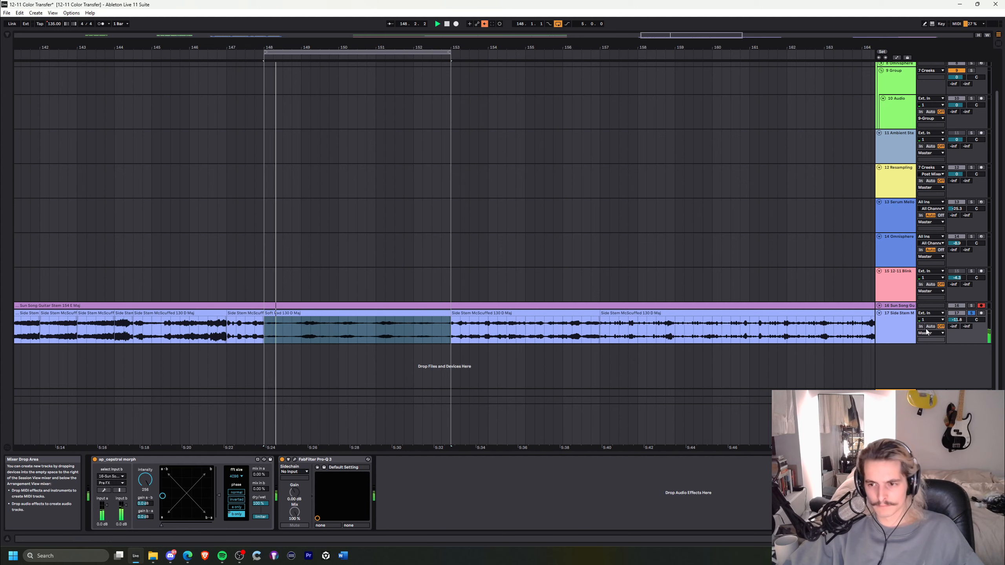
{"action": "left_click", "coordinate": [957, 321]}
{"action": "left_click_drag", "start_coordinate": [957, 320], "coordinate": [957, 310]}
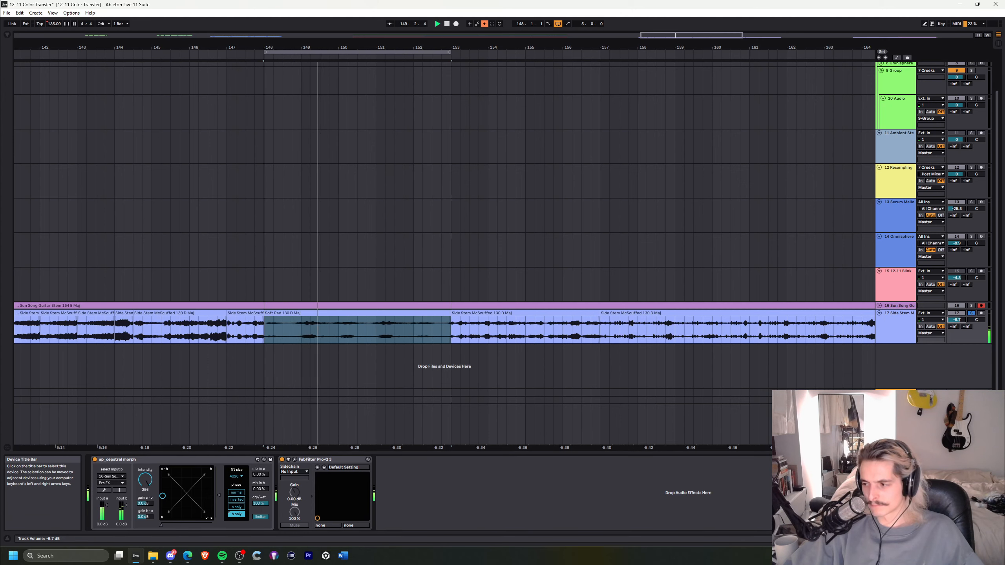
Move the ap_cepstral morph position to the lower middle of its pad and set the phase to a only
{"action": "left_click_drag", "start_coordinate": [162, 497], "coordinate": [188, 508]}
{"action": "left_click", "coordinate": [241, 508]}
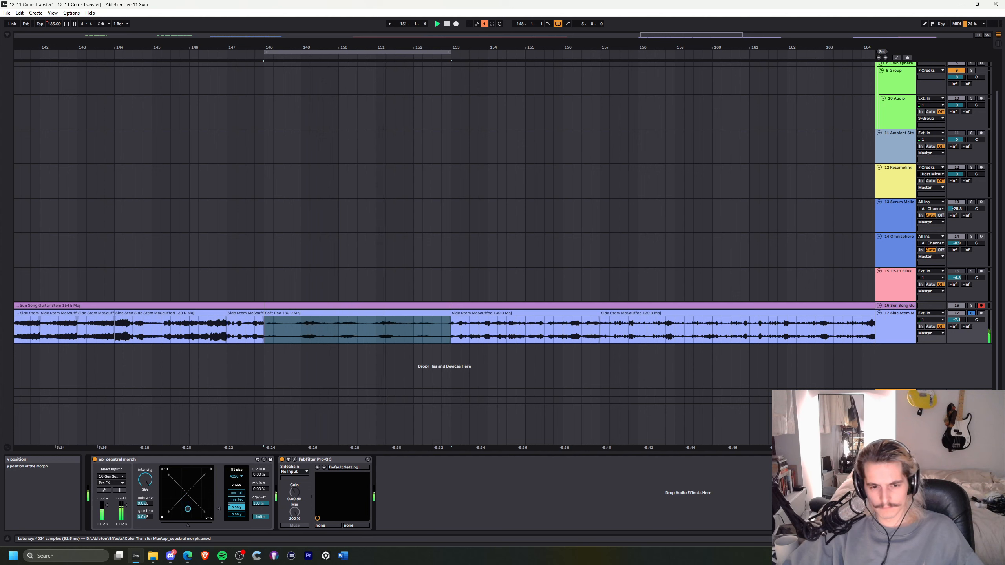
{"action": "left_click_drag", "start_coordinate": [189, 511], "coordinate": [184, 512]}
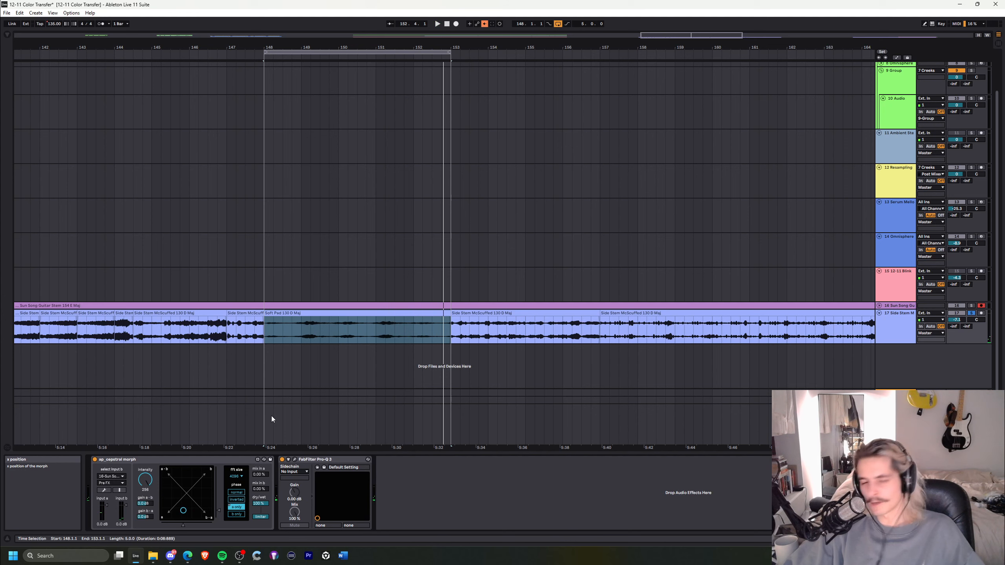
Place the insert marker at 153.1.1 on the 17 Side Stem track and re-enable the overridden automation
{"action": "left_click", "coordinate": [454, 335]}
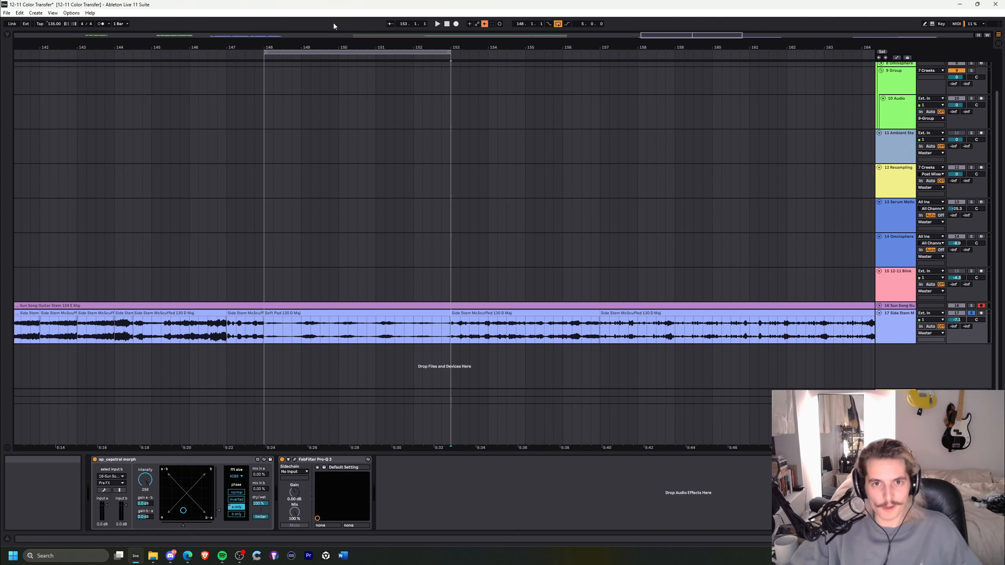
{"action": "left_click", "coordinate": [484, 24]}
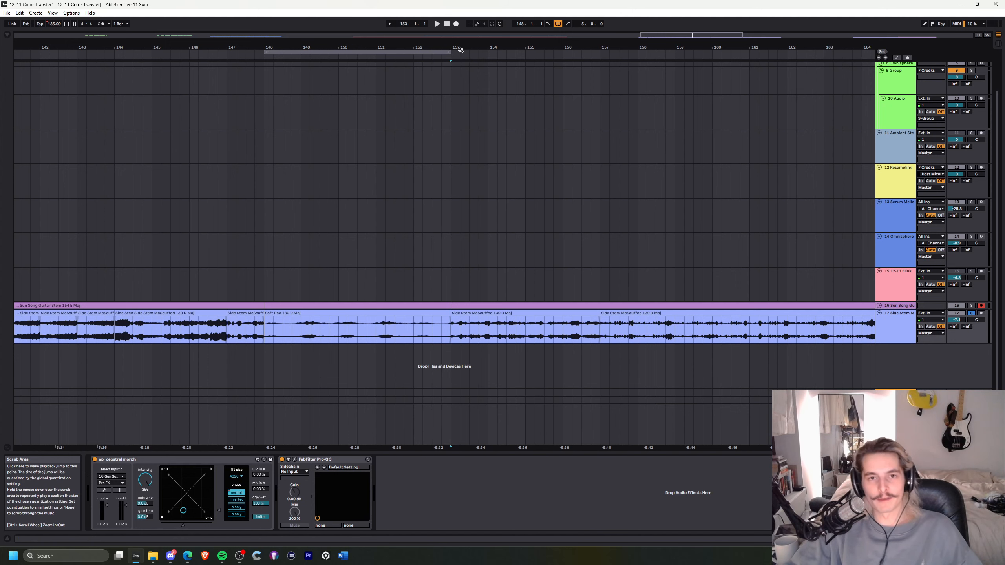
{"action": "left_click_drag", "start_coordinate": [461, 47], "coordinate": [319, 48]}
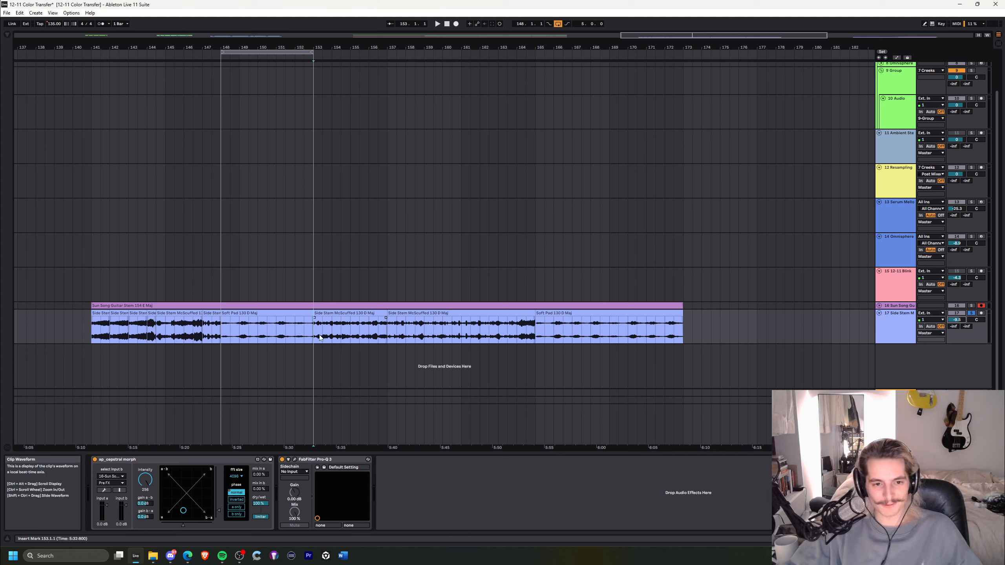
Play the side stems from 153.1.1 and 165.1.1 with ap_cepstral morph's phase set to normal, and unsolo the 17 Side Stem track
{"action": "key", "text": "space"}
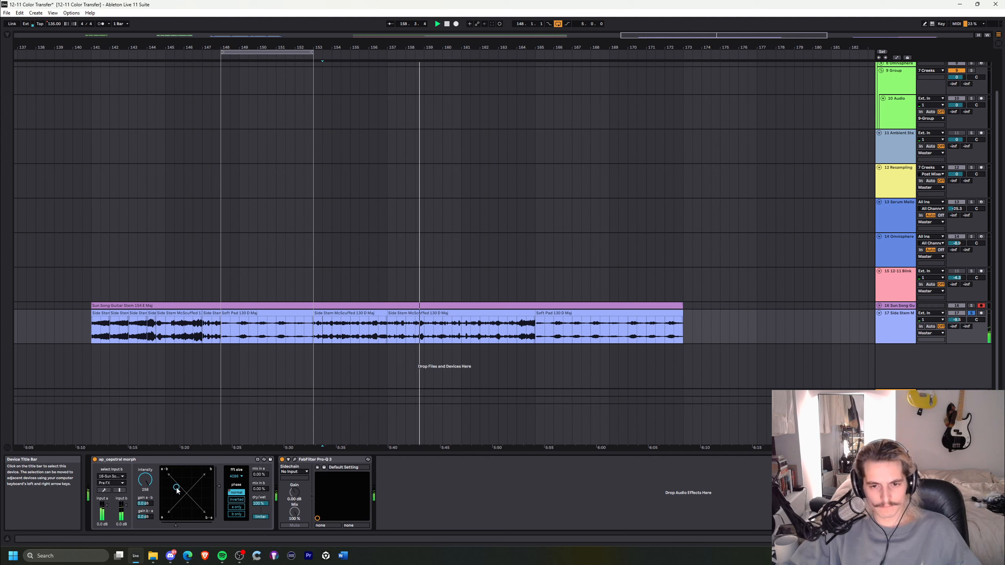
{"action": "left_click", "coordinate": [529, 340]}
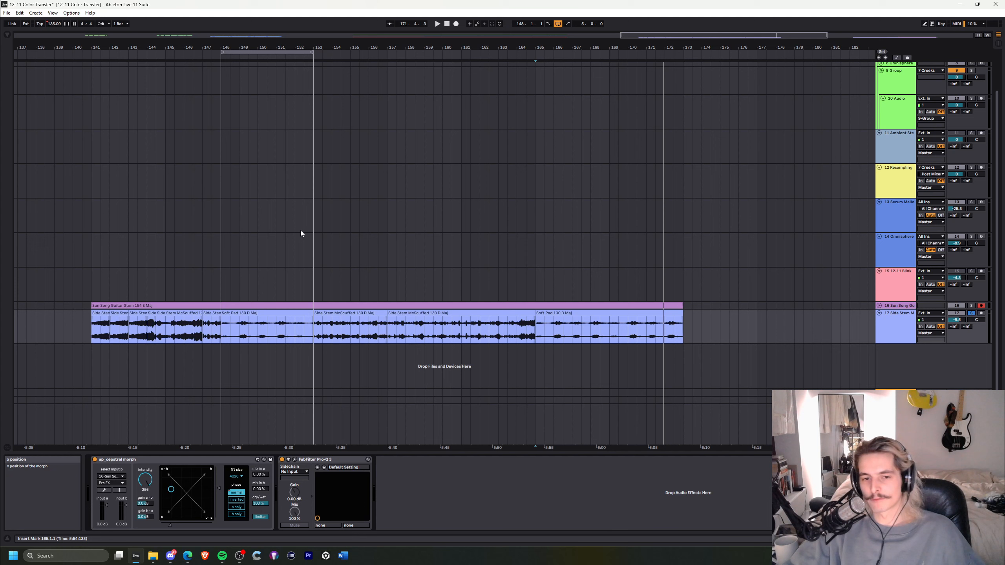
{"action": "left_click", "coordinate": [972, 313]}
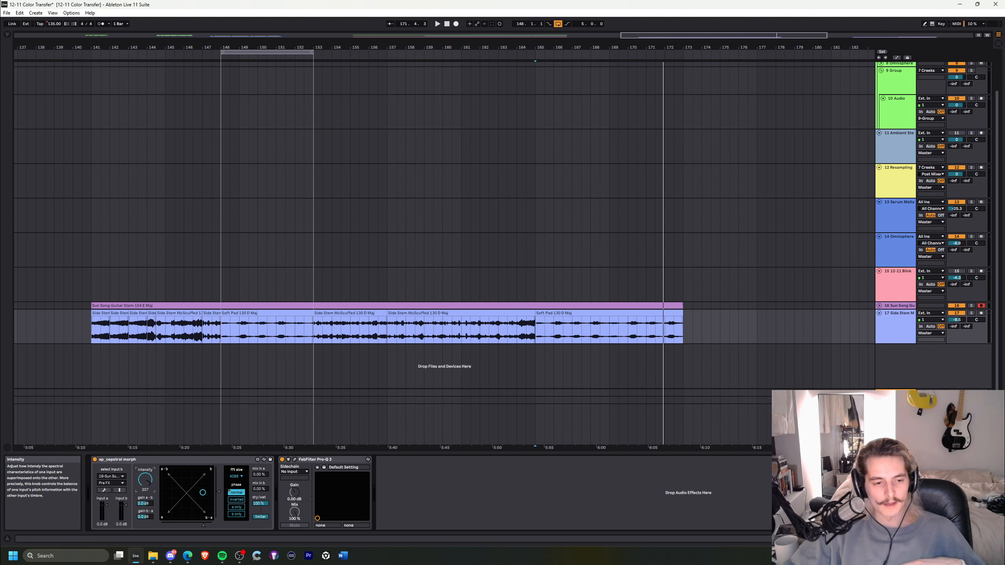
Sweep ap_cepstral morph's intensity and reset it to its default
{"action": "left_click_drag", "start_coordinate": [150, 482], "coordinate": [150, 515]}
{"action": "double_click", "coordinate": [149, 484]}
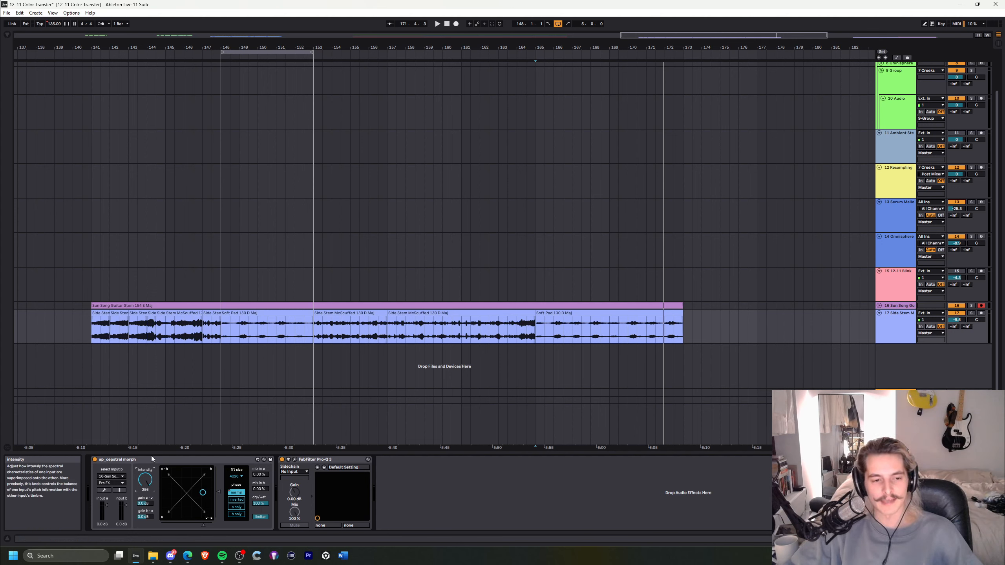
Solo 17 Side Stem and play it from 189.1.1, with ap_cepstral morph's phase at a only and its position moved to the pad's upper left
{"action": "left_click_drag", "start_coordinate": [406, 47], "coordinate": [436, 46]}
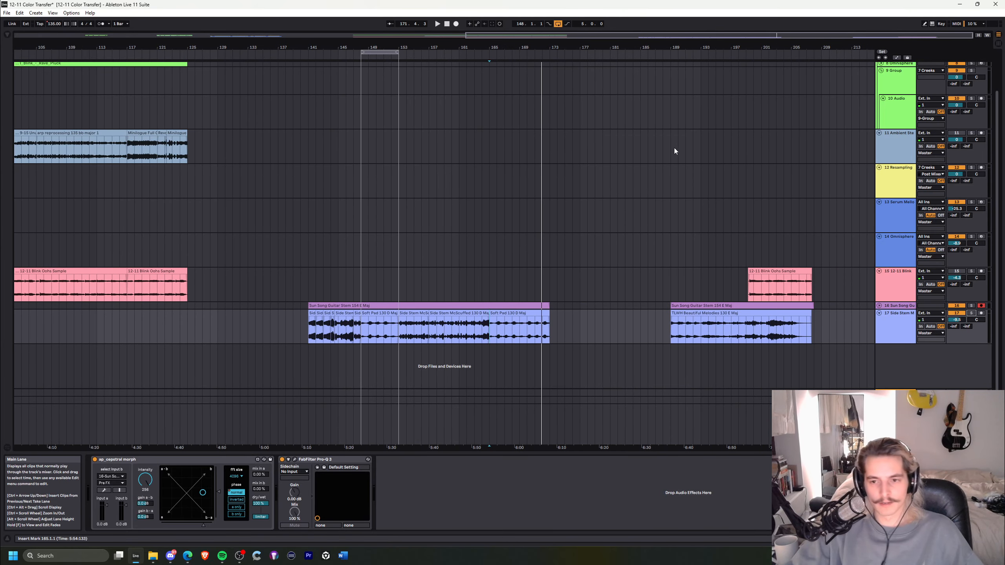
{"action": "left_click_drag", "start_coordinate": [721, 47], "coordinate": [425, 100]}
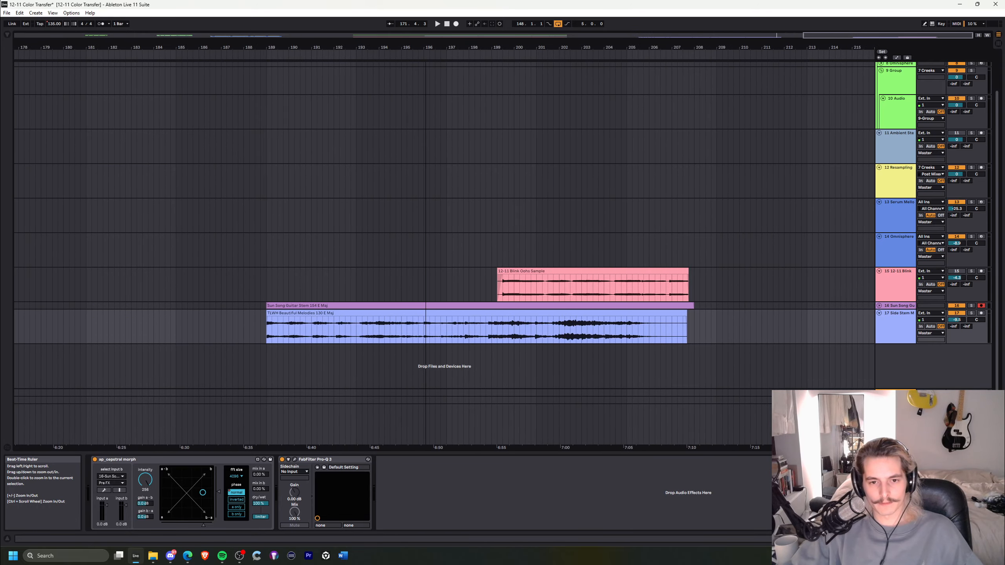
{"action": "left_click", "coordinate": [283, 321]}
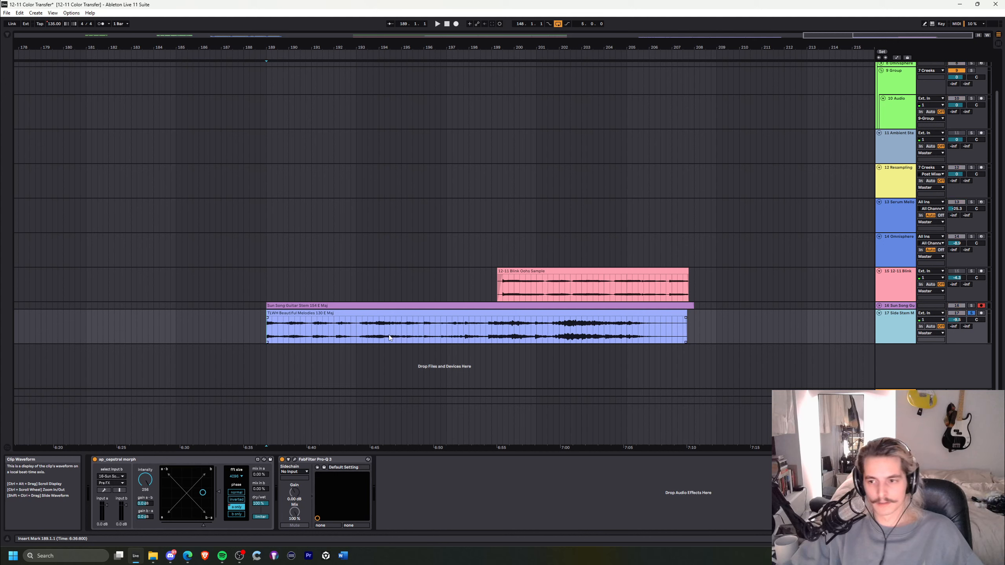
{"action": "left_click_drag", "start_coordinate": [203, 493], "coordinate": [186, 491]}
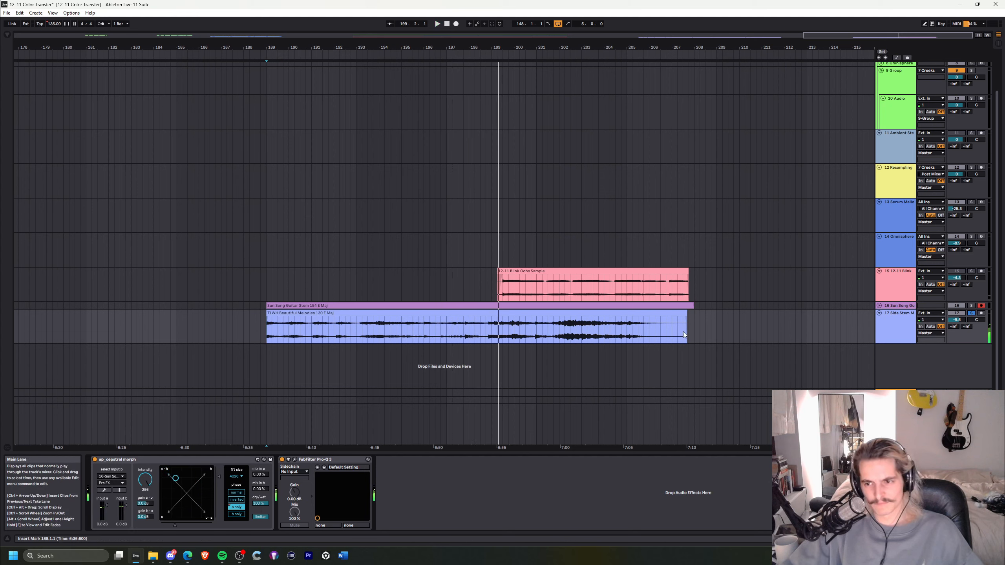
Solo the 16 Sun Song Guitar track and play it from 199.1.1 to audition its ap_timbre resynth sound
{"action": "left_click", "coordinate": [897, 307]}
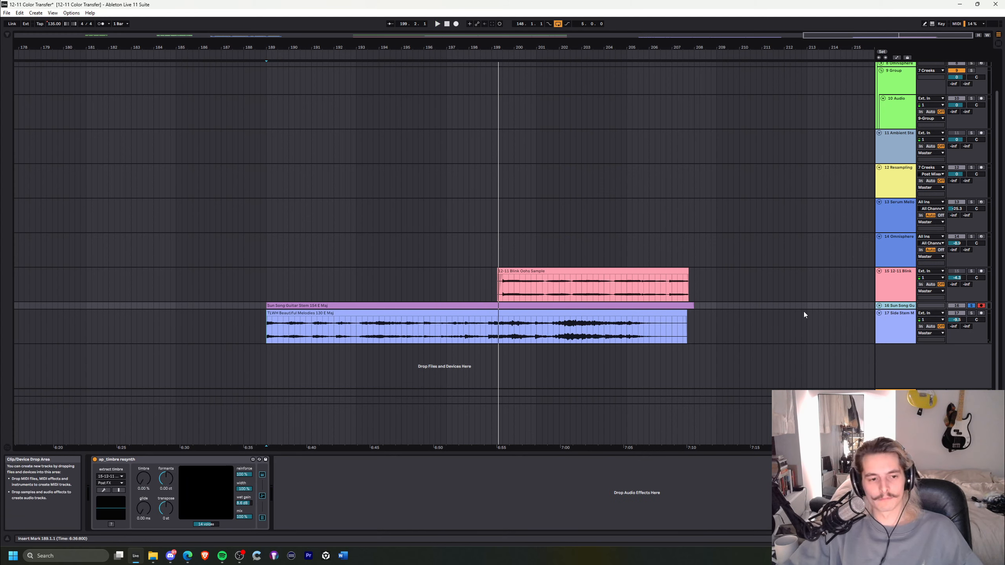
{"action": "key", "text": "s"}
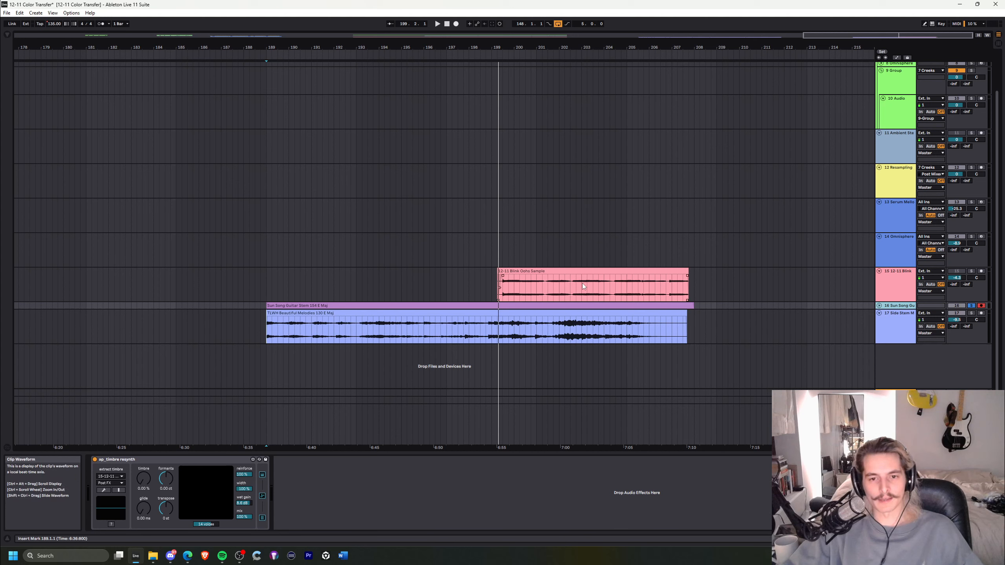
{"action": "left_click", "coordinate": [536, 280]}
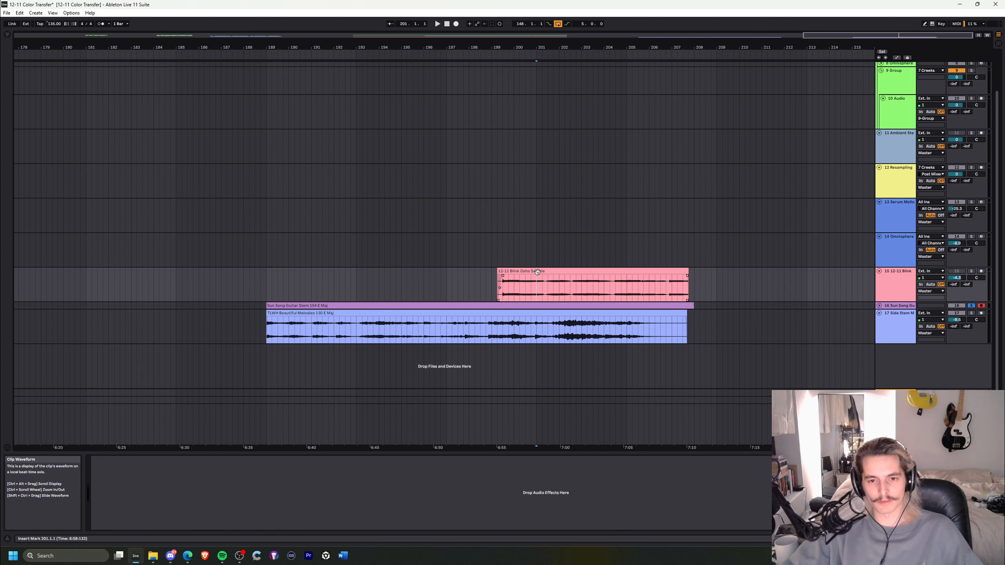
{"action": "left_click", "coordinate": [628, 305]}
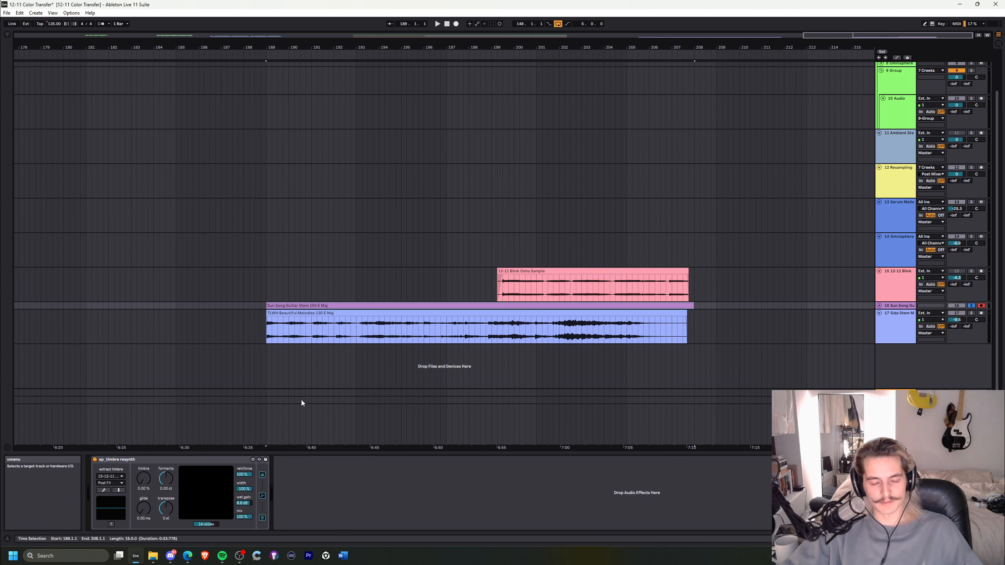
{"action": "left_click", "coordinate": [492, 283]}
{"action": "key", "text": "space"}
{"action": "left_click", "coordinate": [869, 305]}
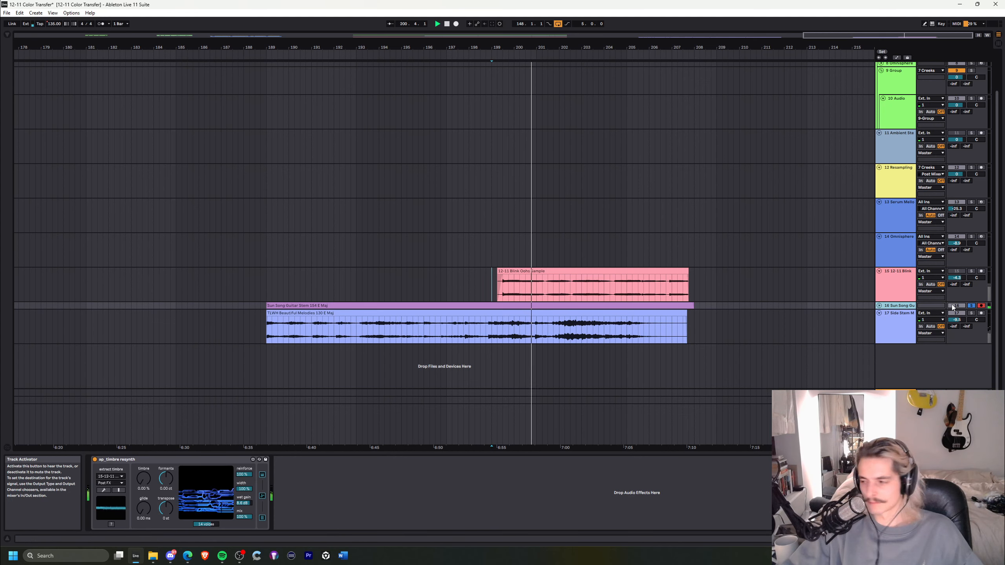
Unfold the 16 Sun Song Guitar track, raise its volume to about -1.2 dB and replay it from 199.1.1
{"action": "left_click", "coordinate": [880, 306]}
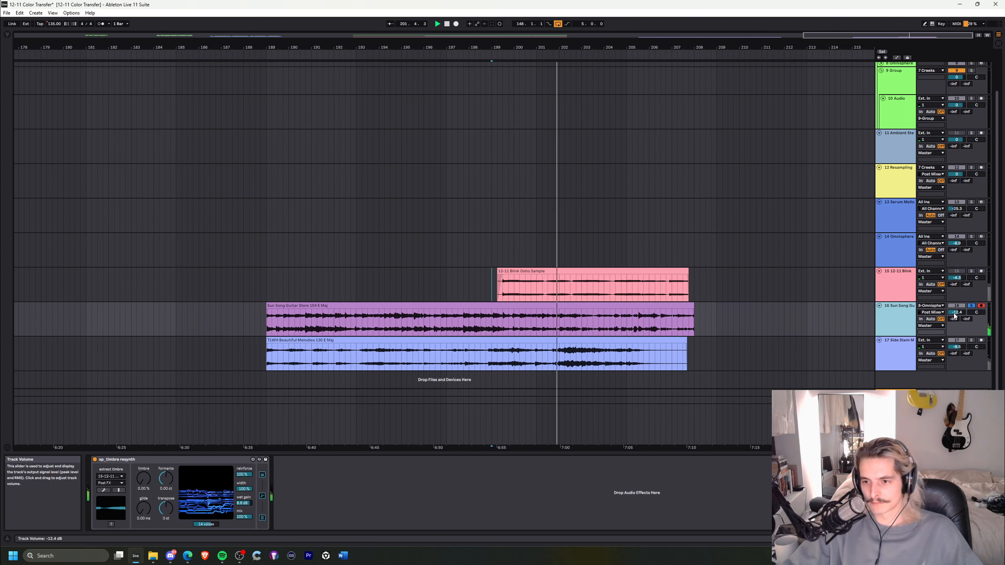
{"action": "left_click_drag", "start_coordinate": [956, 313], "coordinate": [955, 300]}
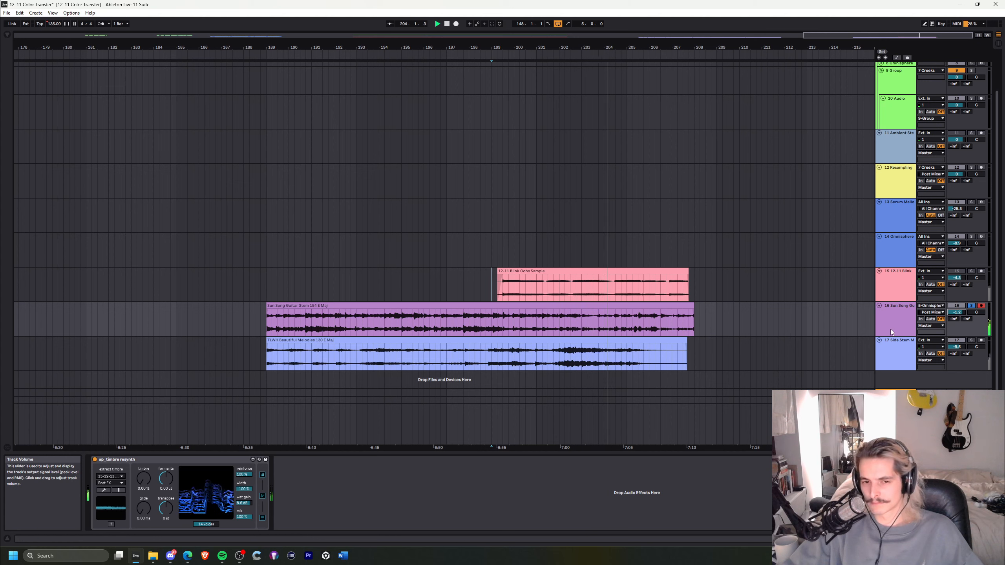
{"action": "key", "text": "space"}
{"action": "key", "text": "space"}
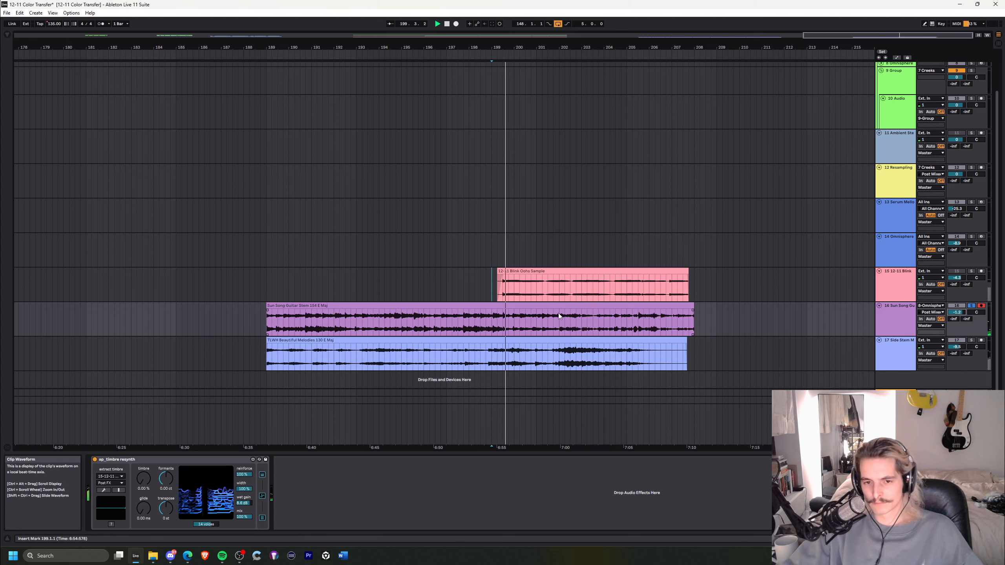
Unsolo the guitar track and audition the mix while moving the 17 Side Stem's ap_cepstral morph position to the left of its pad
{"action": "key", "text": "s"}
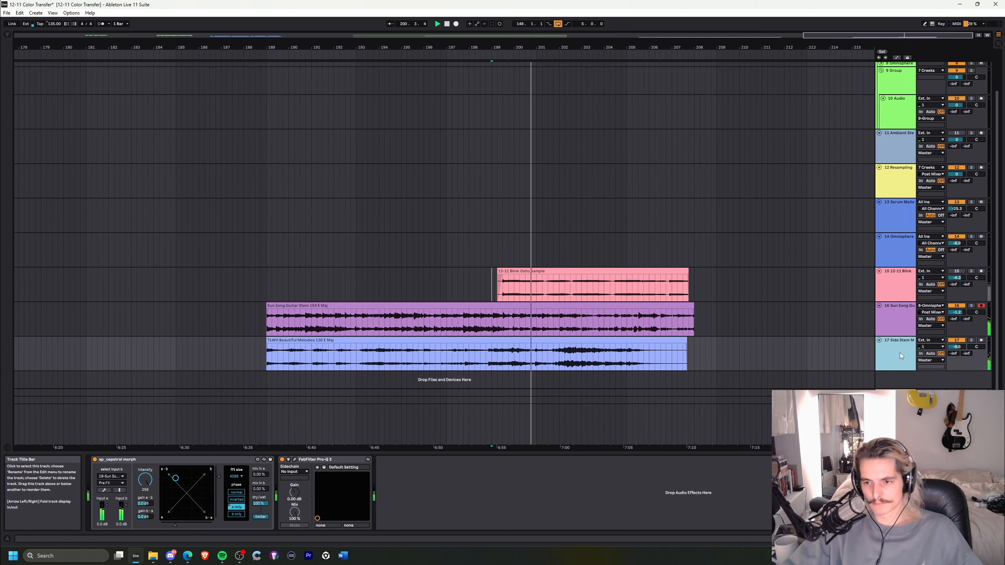
{"action": "left_click", "coordinate": [897, 319]}
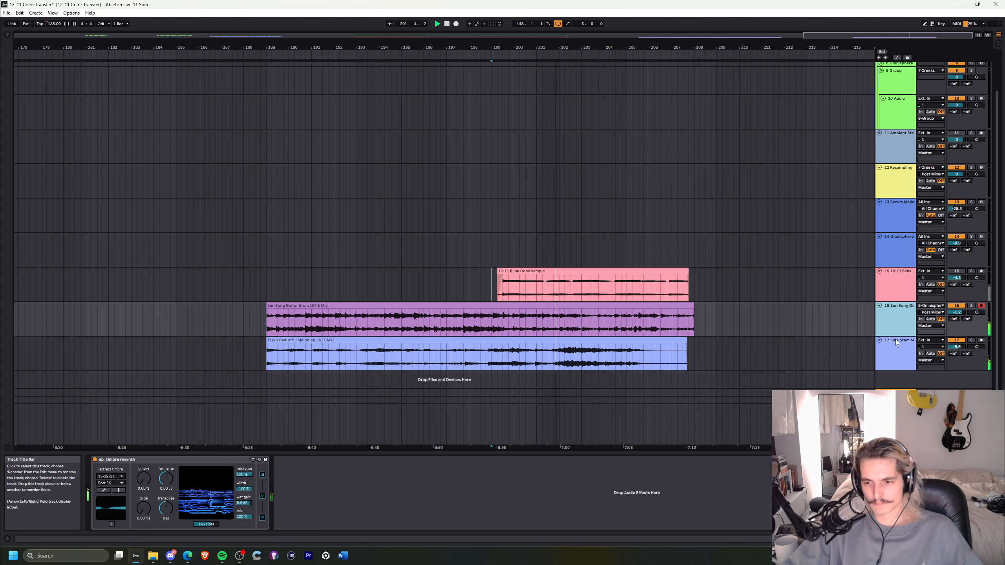
{"action": "key", "text": "Down"}
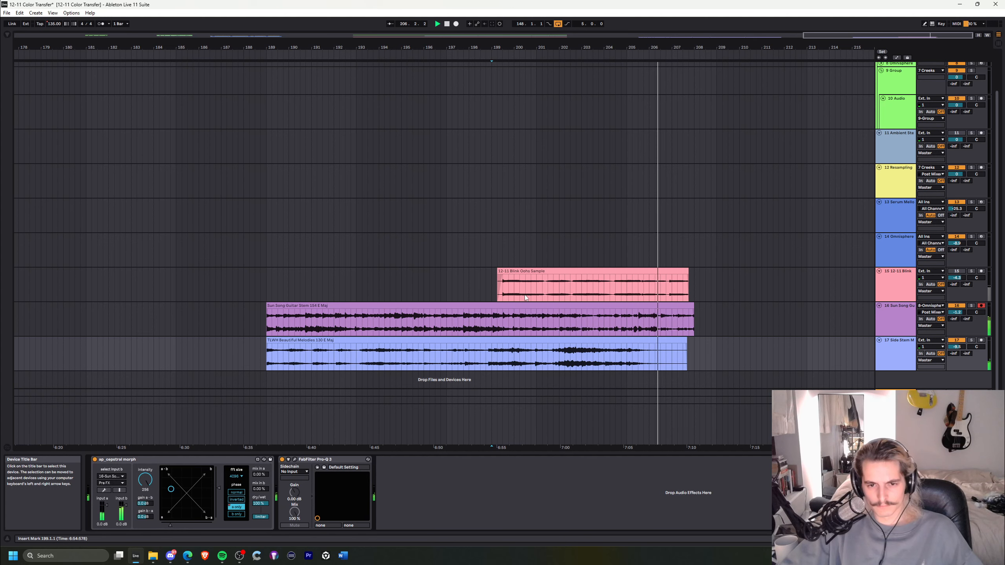
Solo the guitar track, replay it from 199.2.1 and set ap_timbre resynth's transpose to -12 st
{"action": "left_click", "coordinate": [971, 306]}
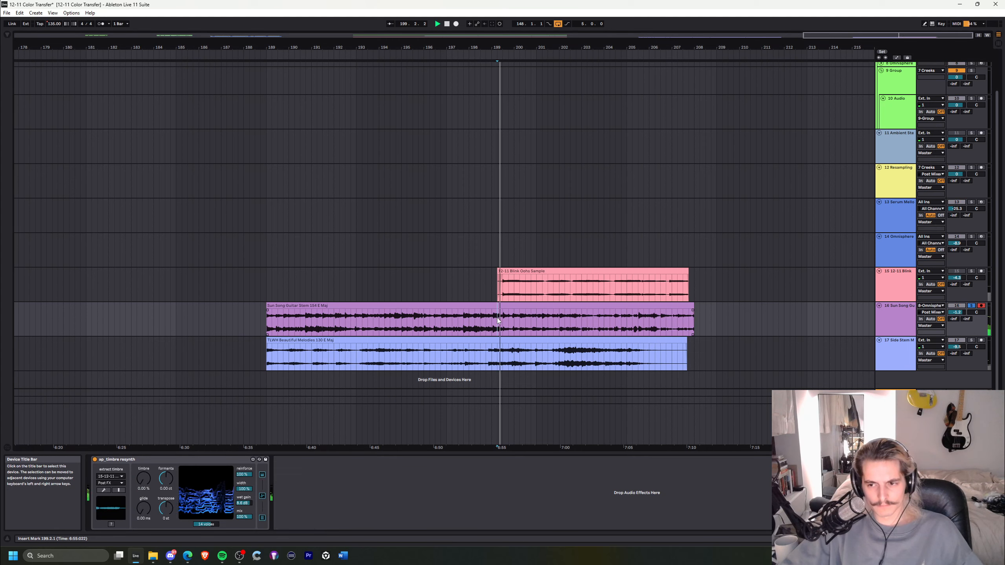
{"action": "left_click", "coordinate": [165, 508]}
{"action": "type", "text": "-12"}
{"action": "key", "text": "Return"}
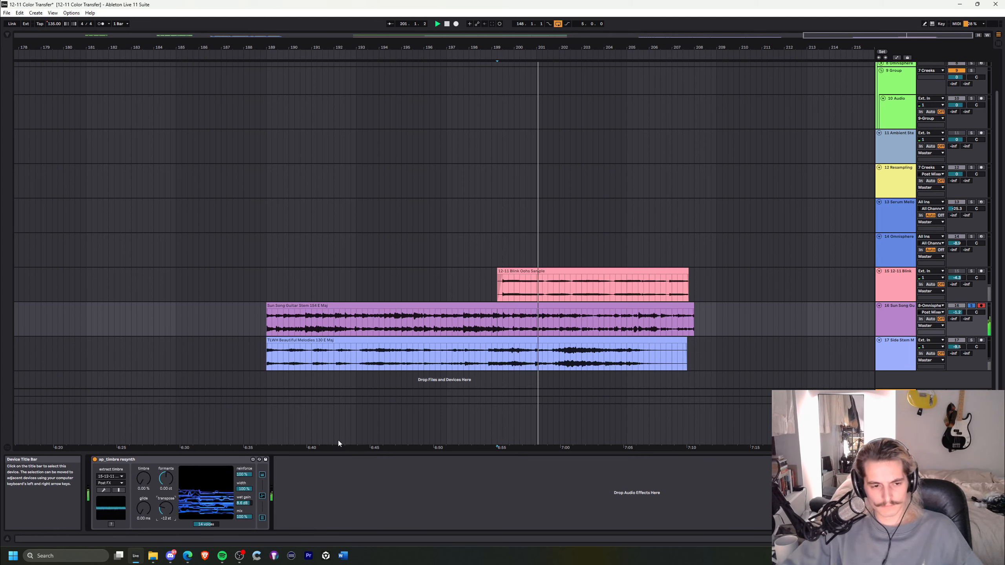
Audition the unsoloed mix with the ap_cepstral morph position at the pad's upper middle, and reset ap_timbre resynth's transpose to 0 st
{"action": "left_click", "coordinate": [972, 340]}
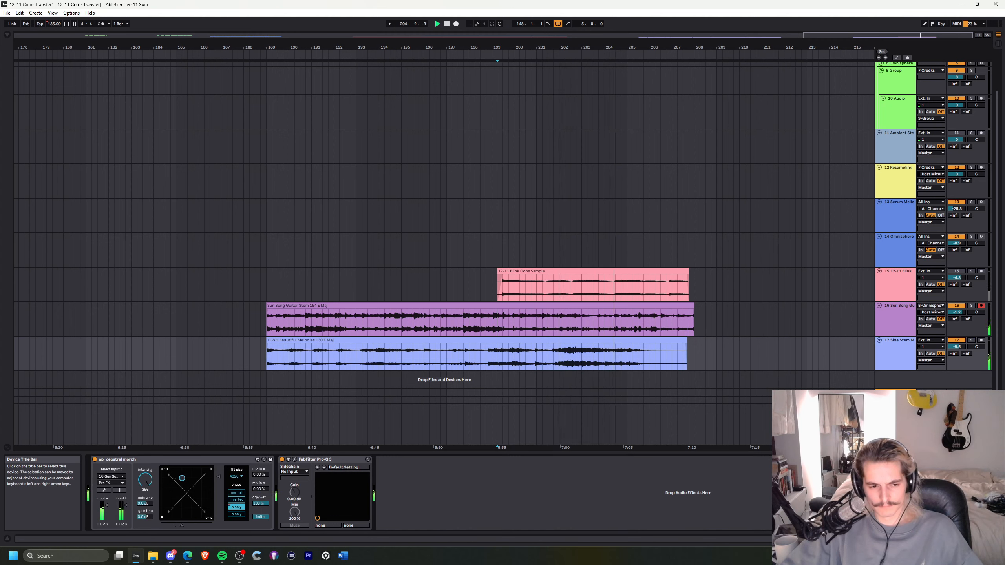
{"action": "left_click", "coordinate": [897, 313]}
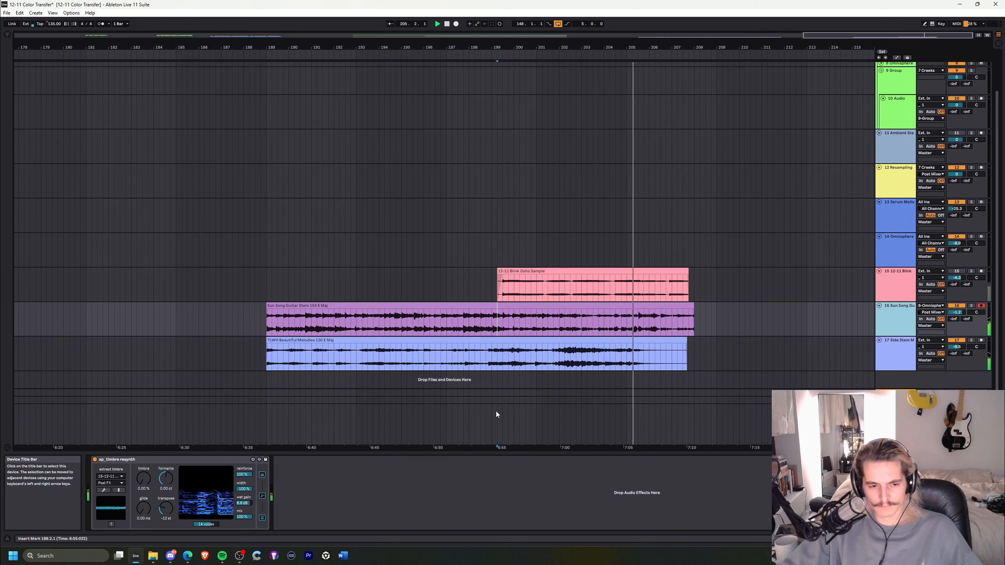
{"action": "double_click", "coordinate": [167, 511]}
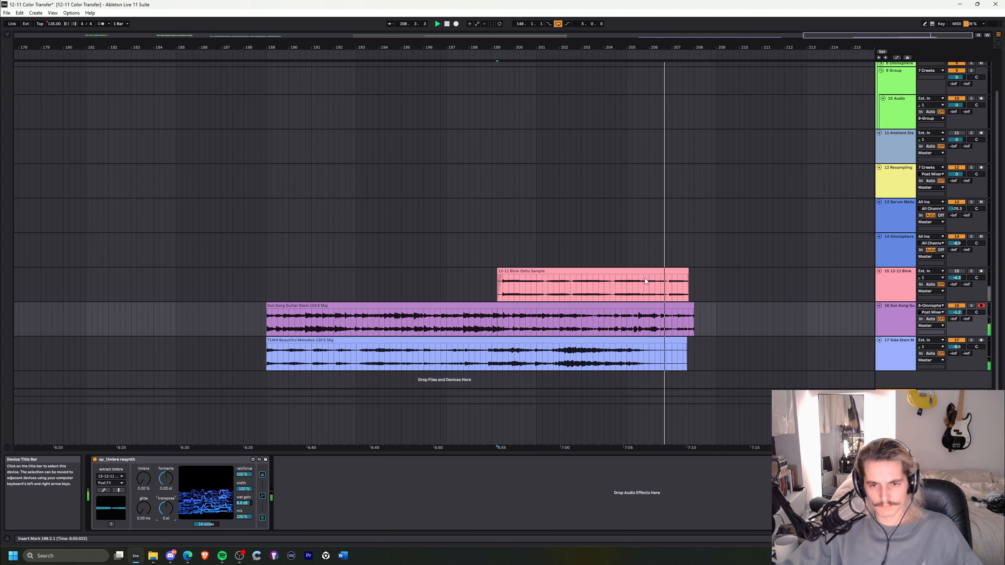
Replay the mix from 204.2.1 and set the guitar track's ap_timbre resynth transpose back to -12 st
{"action": "left_click", "coordinate": [610, 285]}
{"action": "left_click", "coordinate": [902, 322]}
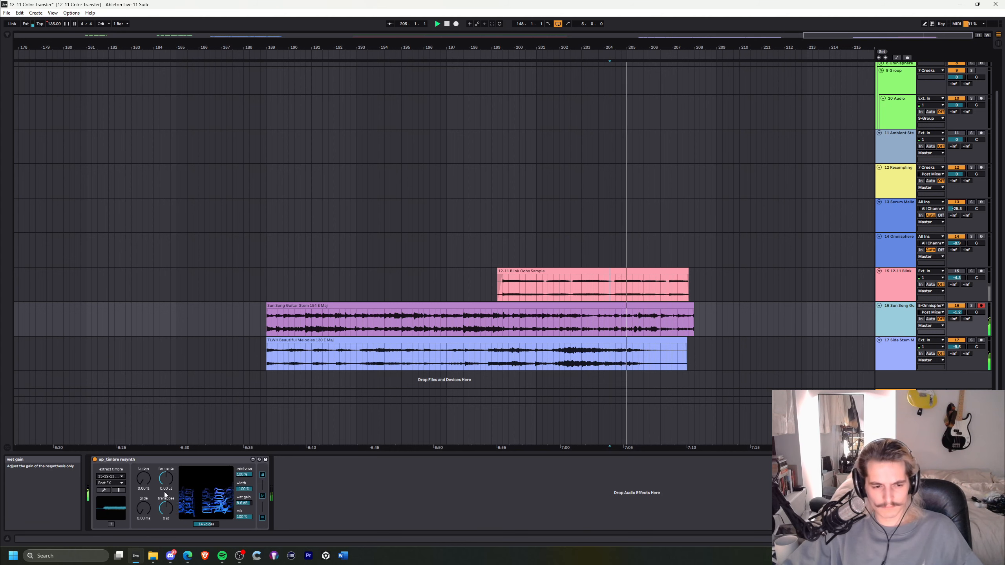
{"action": "left_click", "coordinate": [161, 512]}
{"action": "type", "text": "-12"}
{"action": "key", "text": "Return"}
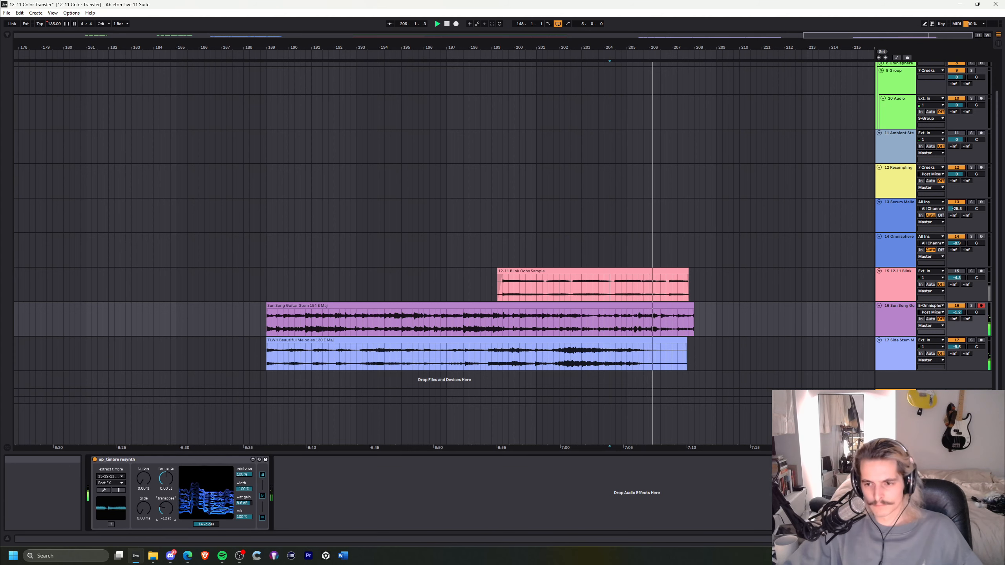
Move the ap_cepstral morph position on 17 Side Stem to the right of its pad while the mix plays
{"action": "left_click", "coordinate": [897, 354]}
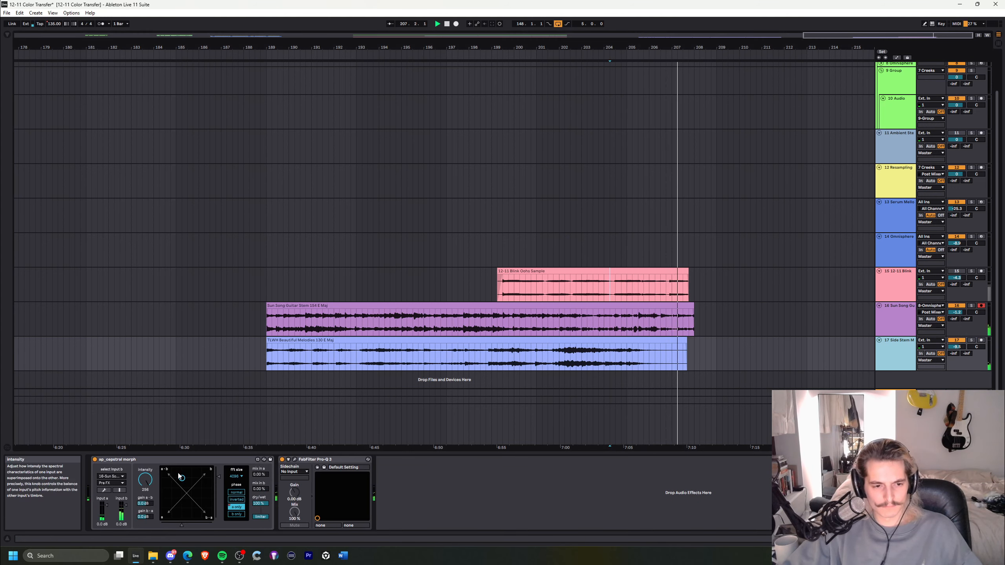
{"action": "left_click", "coordinate": [321, 461]}
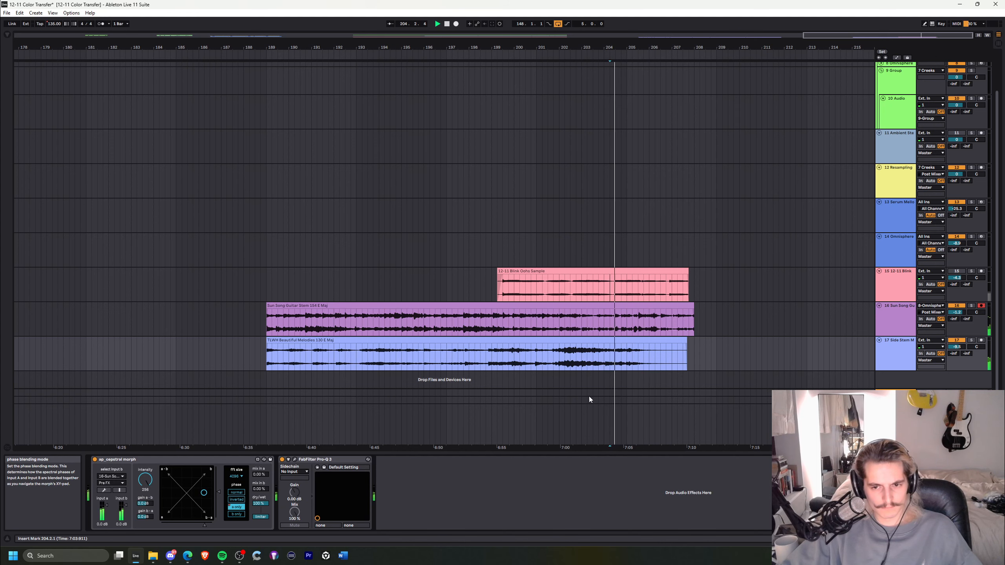
Loop playback over the section from 203.1.1 to 207.3.1 on the 16 Sun Song Guitar track
{"action": "left_click_drag", "start_coordinate": [582, 322], "coordinate": [684, 327]}
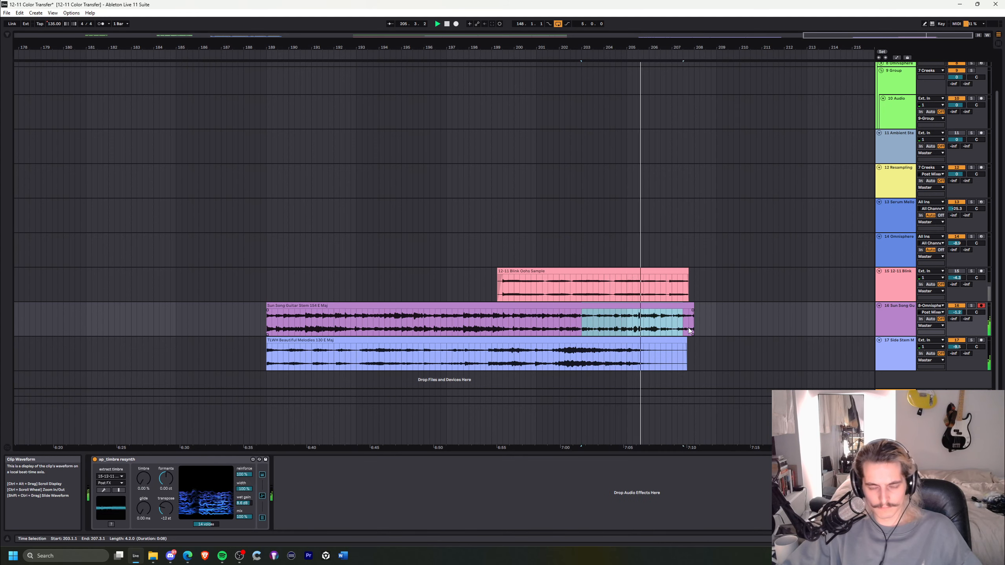
{"action": "key", "text": "ctrl+l"}
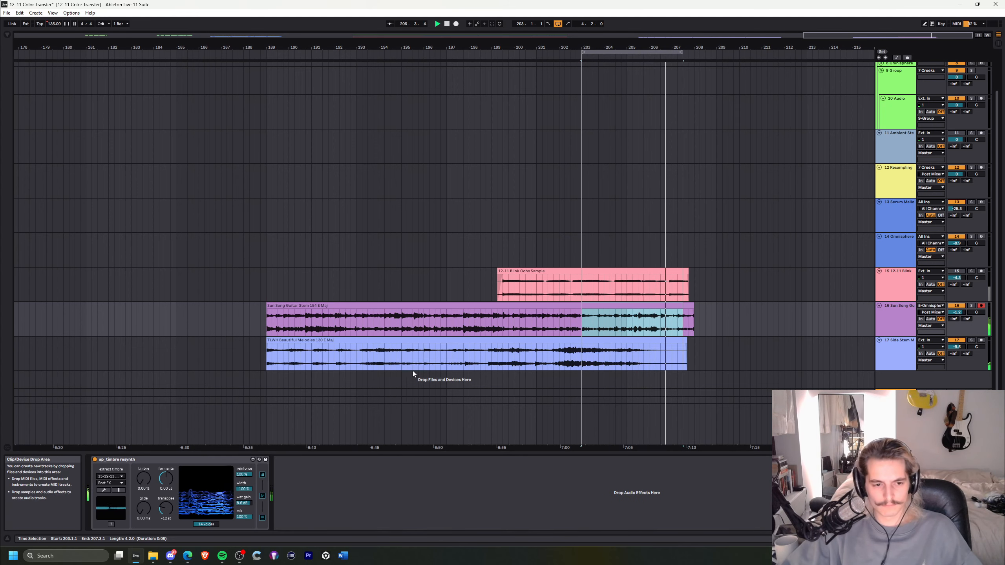
{"action": "left_click", "coordinate": [890, 324]}
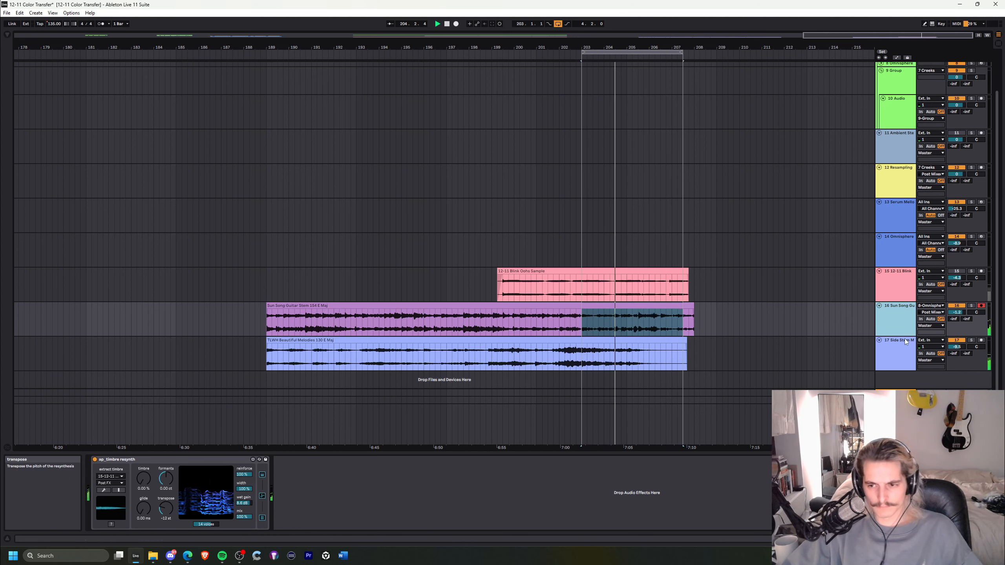
Audition the looped section while moving 17 Side Stem's ap_cepstral morph position to the upper right of its pad
{"action": "key", "text": "Down"}
{"action": "left_click", "coordinate": [198, 493]}
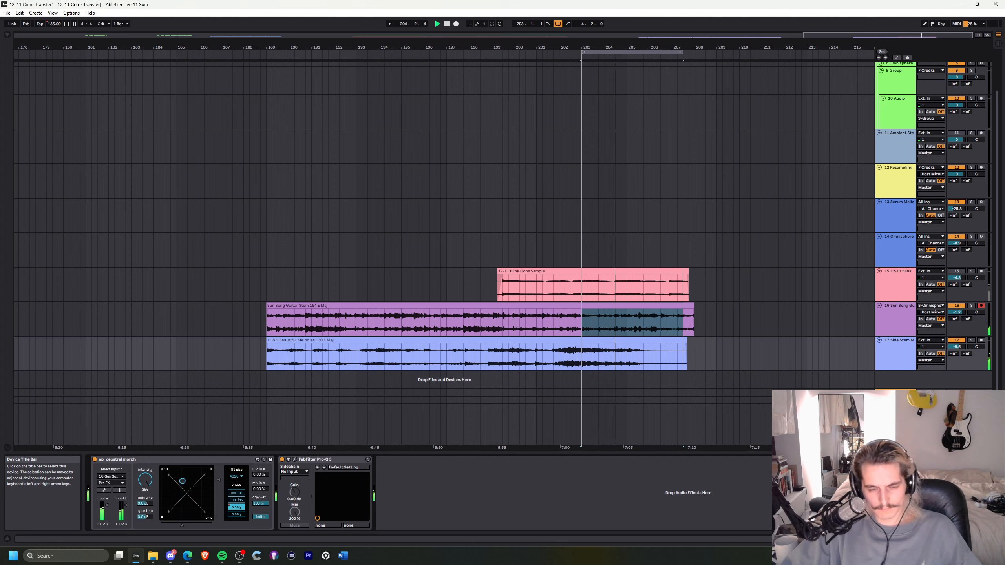
{"action": "left_click_drag", "start_coordinate": [189, 478], "coordinate": [204, 483]}
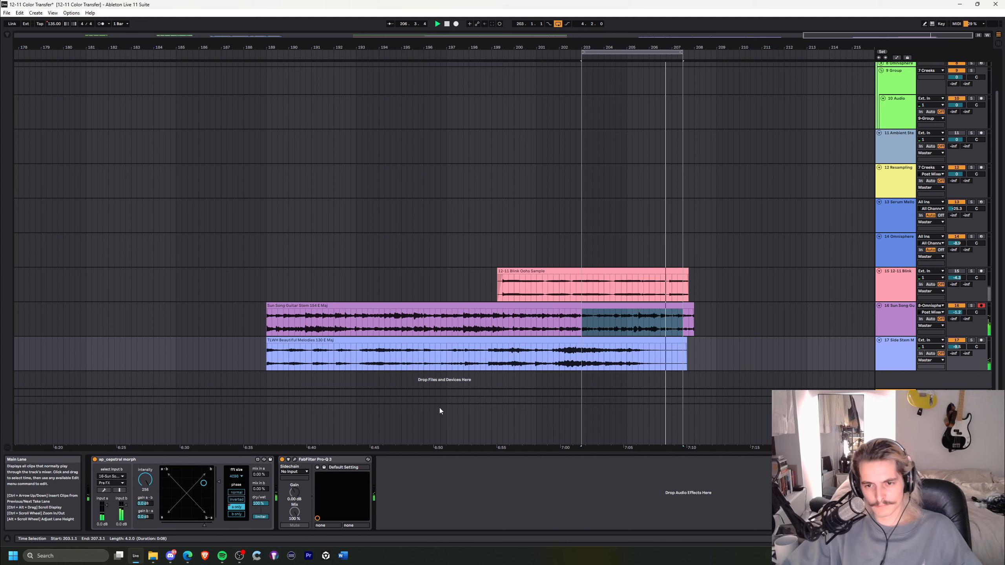
Turn off arrangement looping, play on from 207.4.1 and stop playback
{"action": "left_click", "coordinate": [558, 24]}
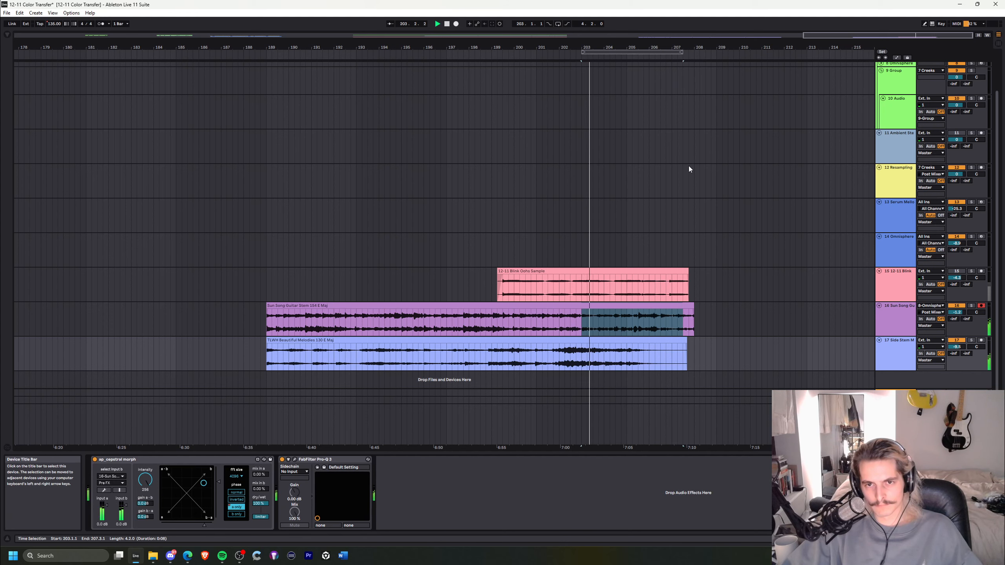
{"action": "left_click", "coordinate": [688, 258]}
{"action": "key", "text": "space"}
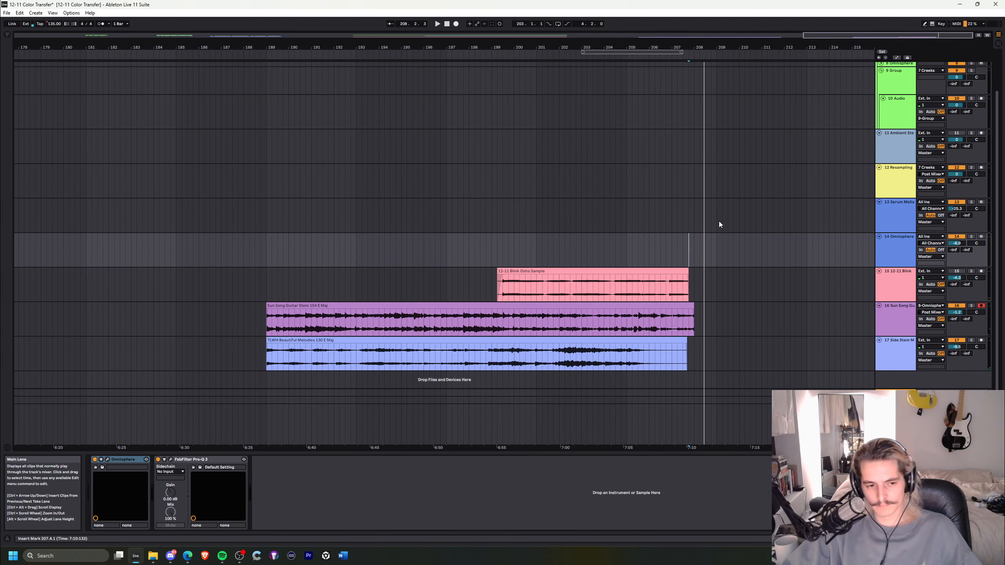
Play the ending of the guitar and side stem section from 206.3.1 past the last clips, and stop playback
{"action": "left_click_drag", "start_coordinate": [536, 48], "coordinate": [536, 12]}
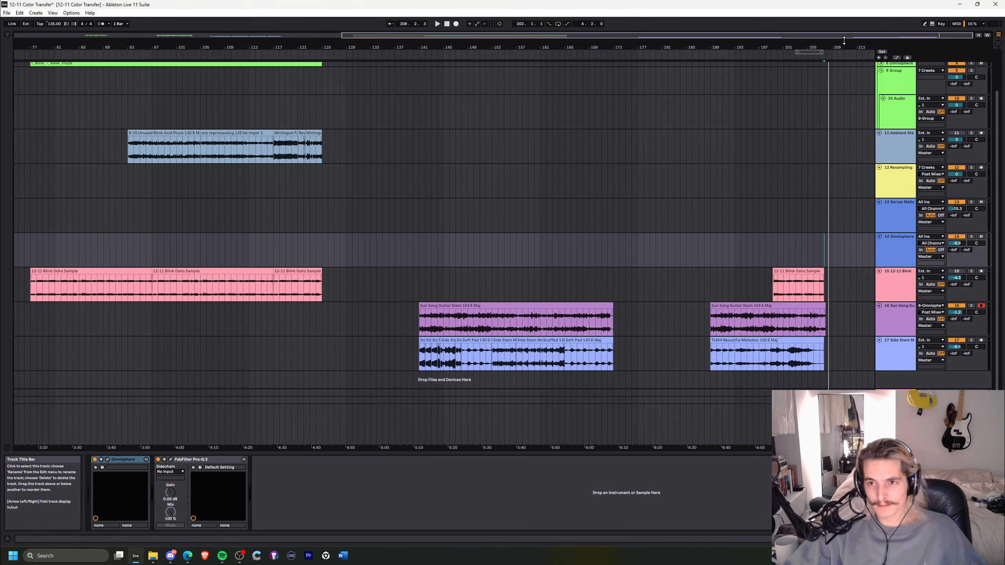
{"action": "left_click_drag", "start_coordinate": [854, 48], "coordinate": [854, 103]}
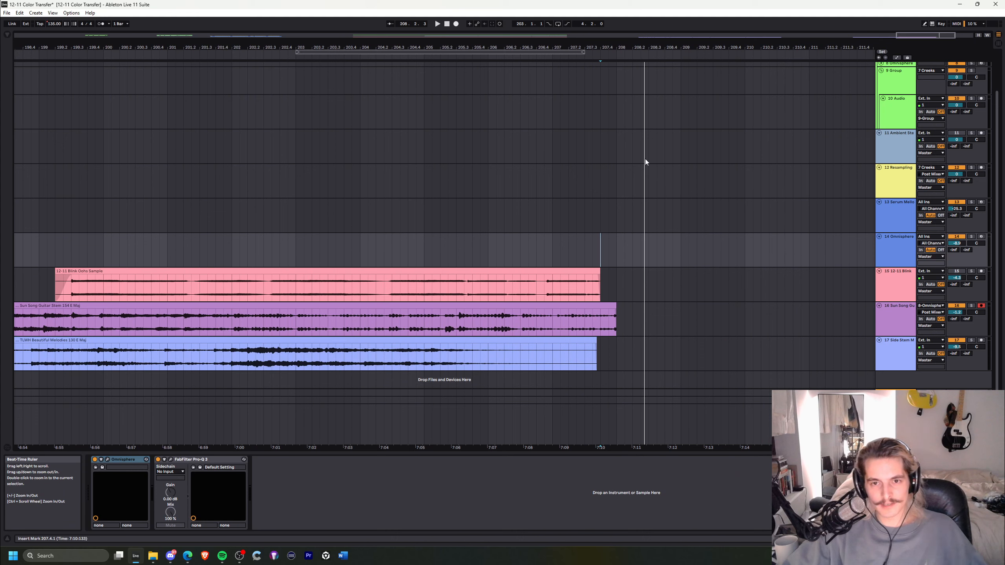
{"action": "left_click", "coordinate": [520, 217]}
{"action": "key", "text": "space"}
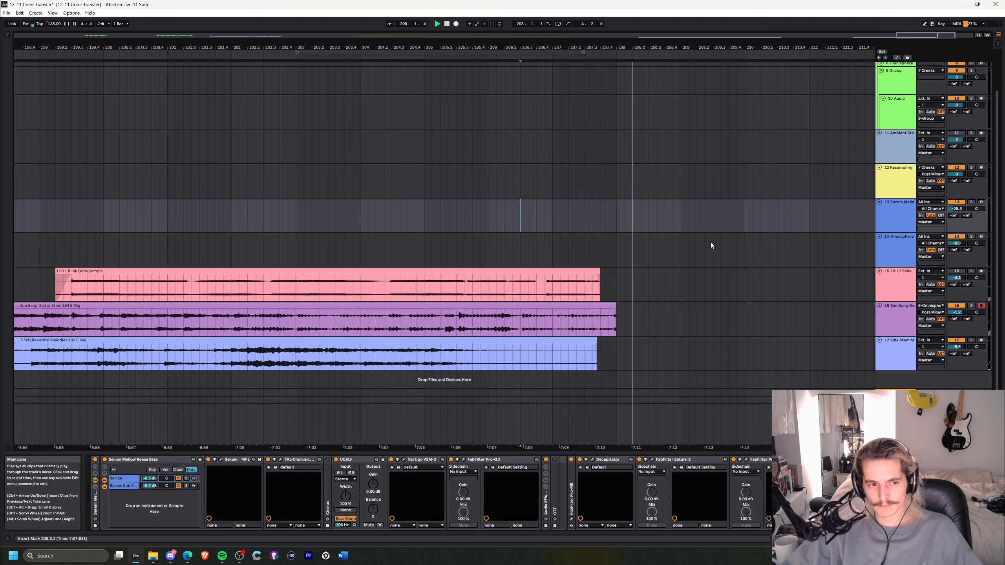
{"action": "key", "text": "space"}
View the whole arrangement and inspect the device chains of the 8 Omnisphere track and the 7 Creaks group
{"action": "left_click_drag", "start_coordinate": [555, 47], "coordinate": [839, 12]}
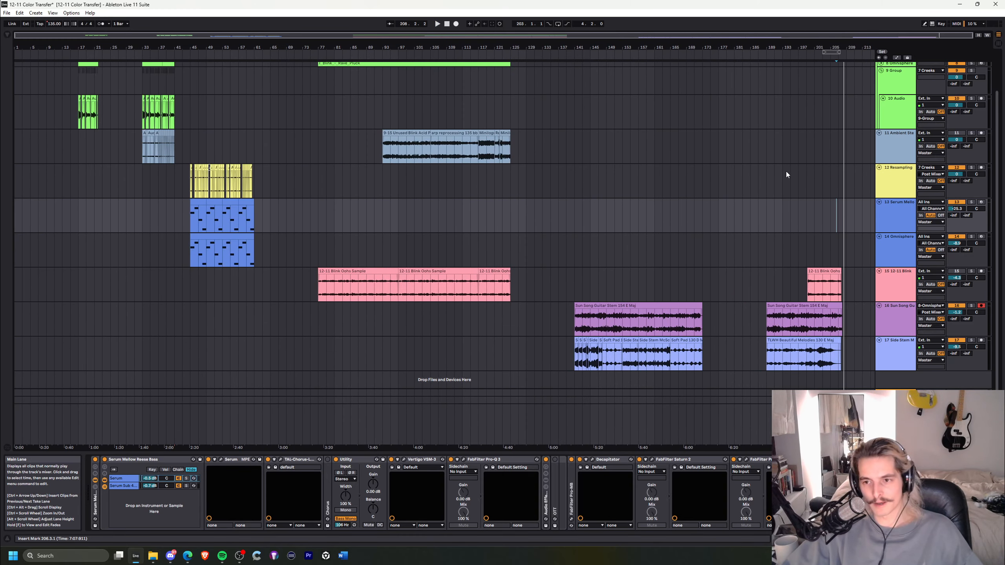
{"action": "scroll", "coordinate": [786, 172], "scroll_direction": "up", "scroll_amount": 3}
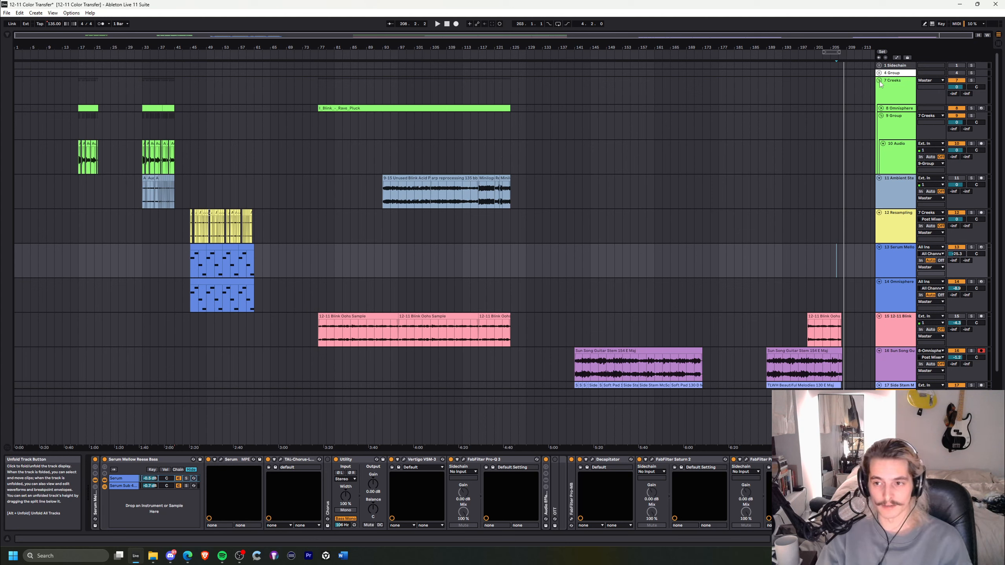
{"action": "left_click", "coordinate": [898, 109]}
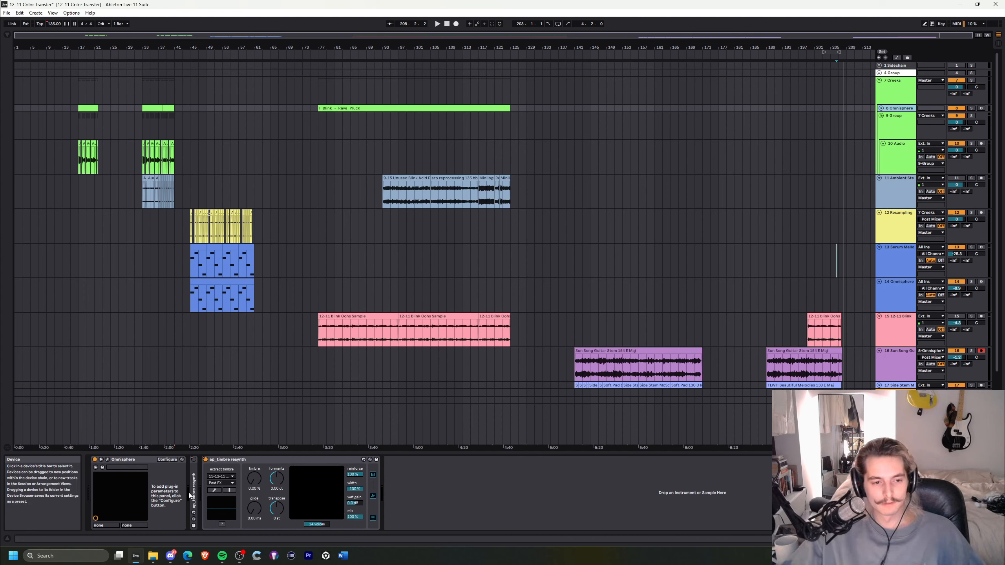
{"action": "left_click", "coordinate": [909, 99]}
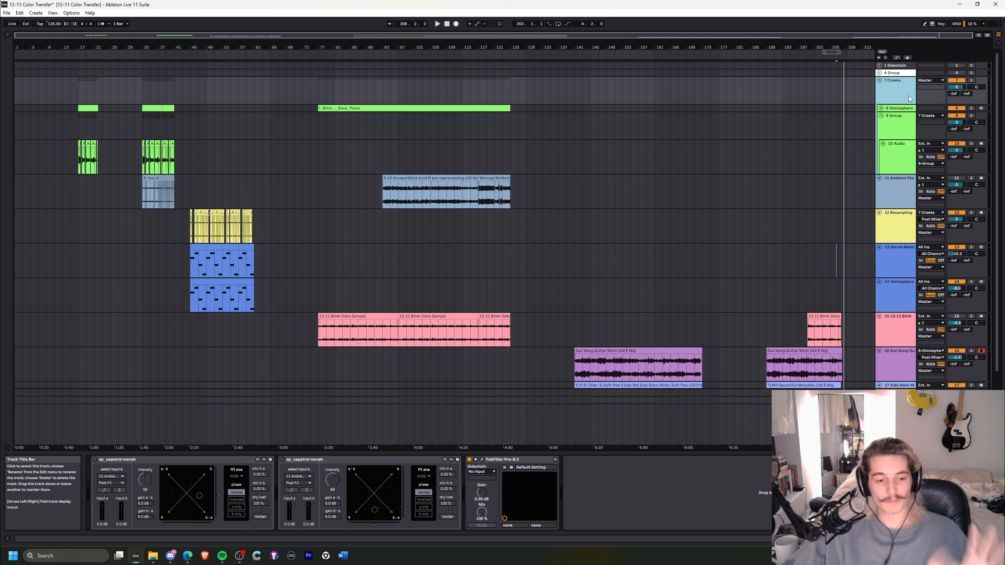